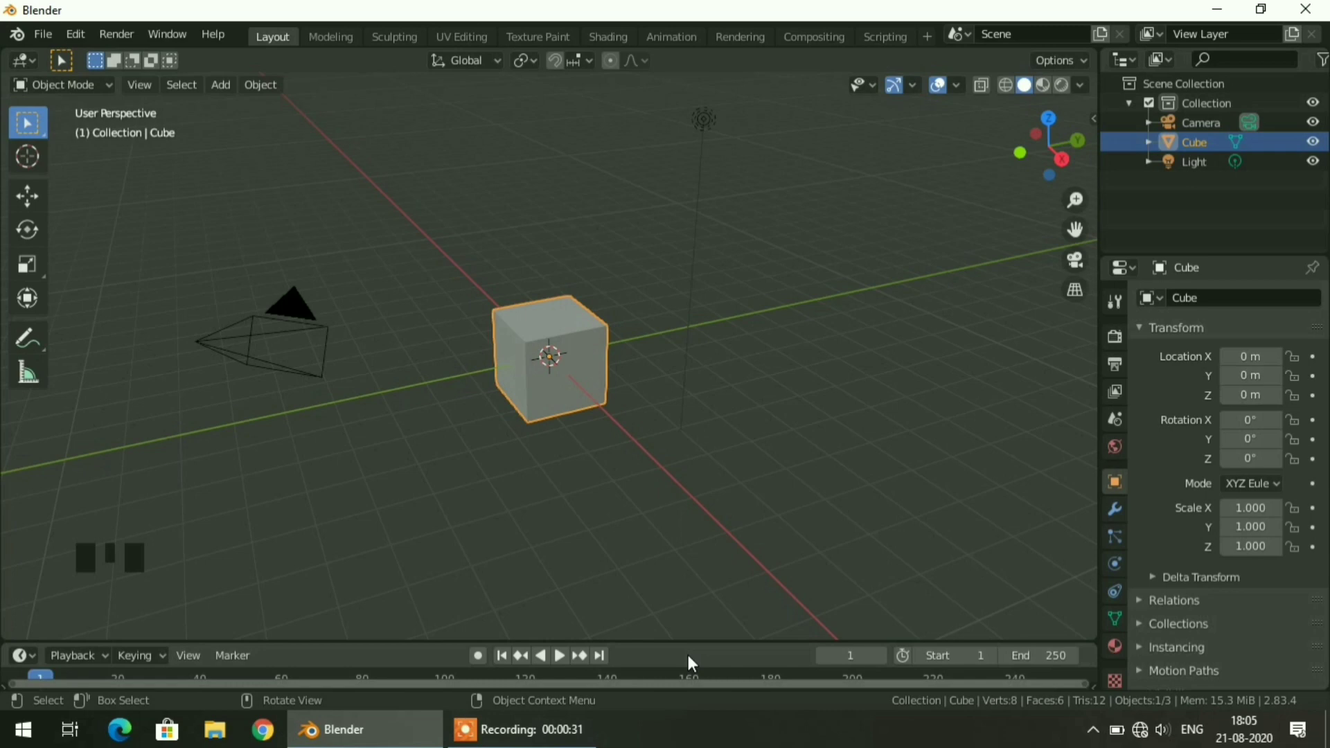
# Step: Orbit around the default scene and select the default cube
pyautogui.moveTo(469, 481); pyautogui.dragTo(541, 484, button='middle')
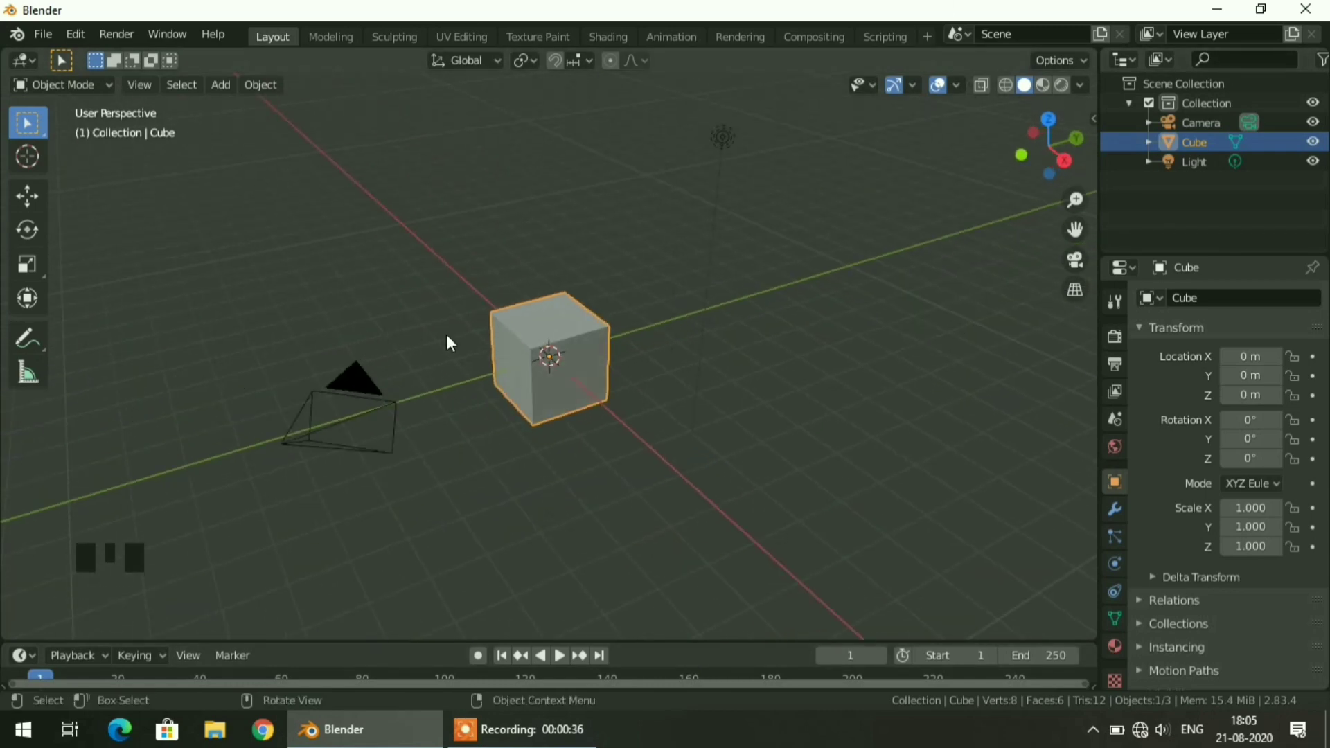
pyautogui.scroll(-1, 452, 353)
pyautogui.scroll(1, 475, 388)
pyautogui.moveTo(475, 388); pyautogui.dragTo(509, 381, button='middle')
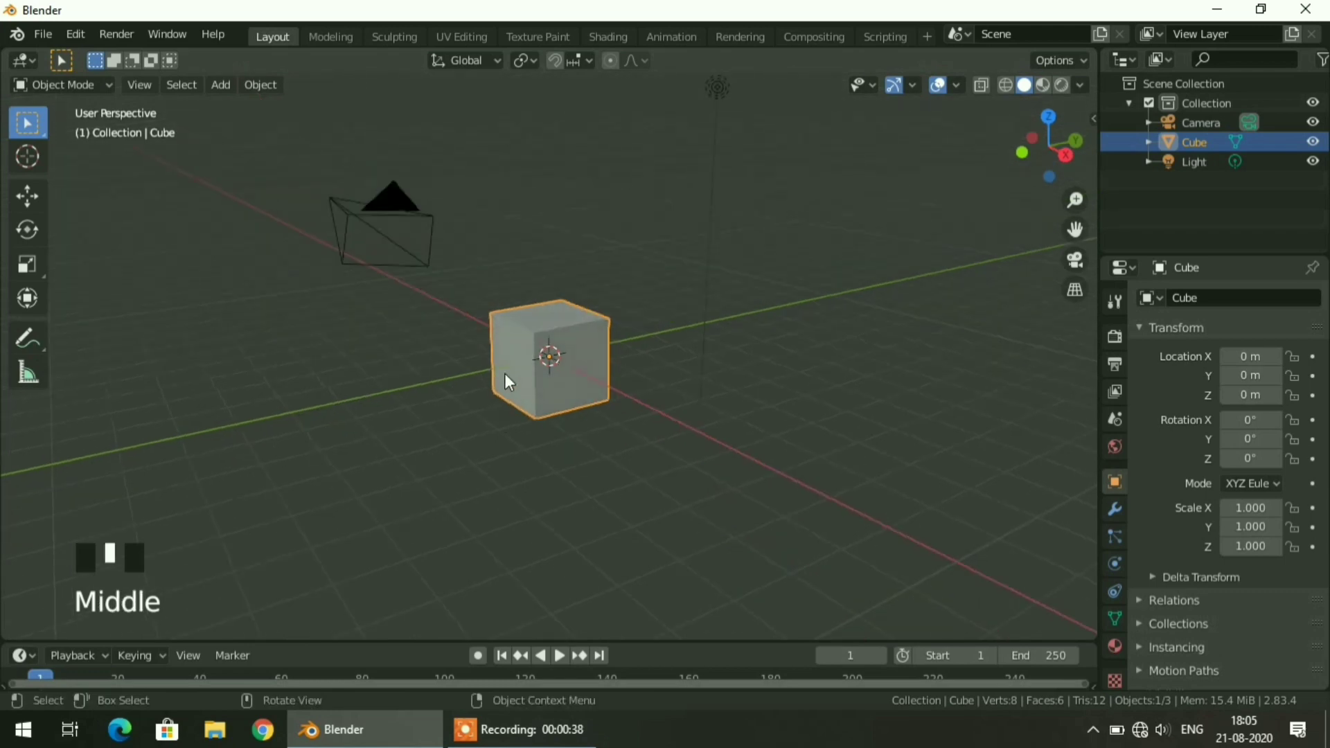
pyautogui.click(514, 377)
# Step: Delete the default cube and add a cylinder mesh at the scene centre
pyautogui.press('Delete')
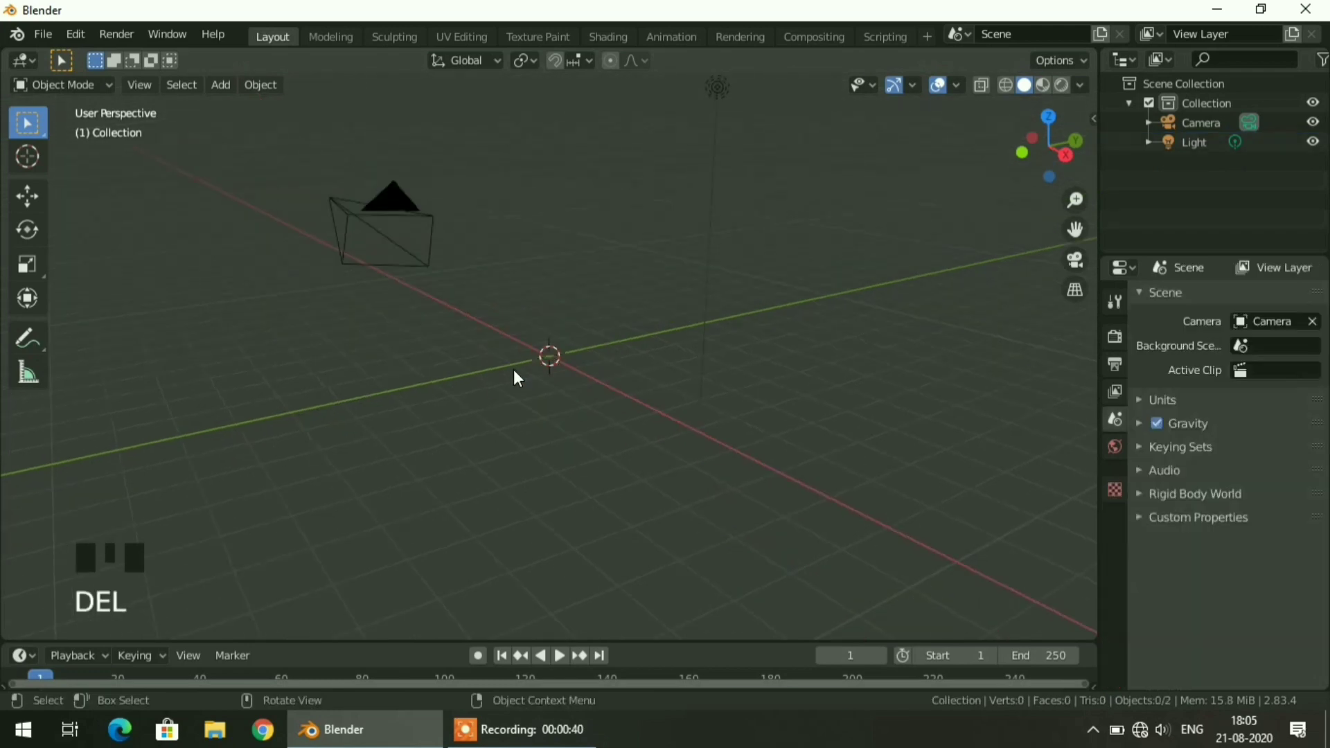
pyautogui.hotkey('shift', 'a')
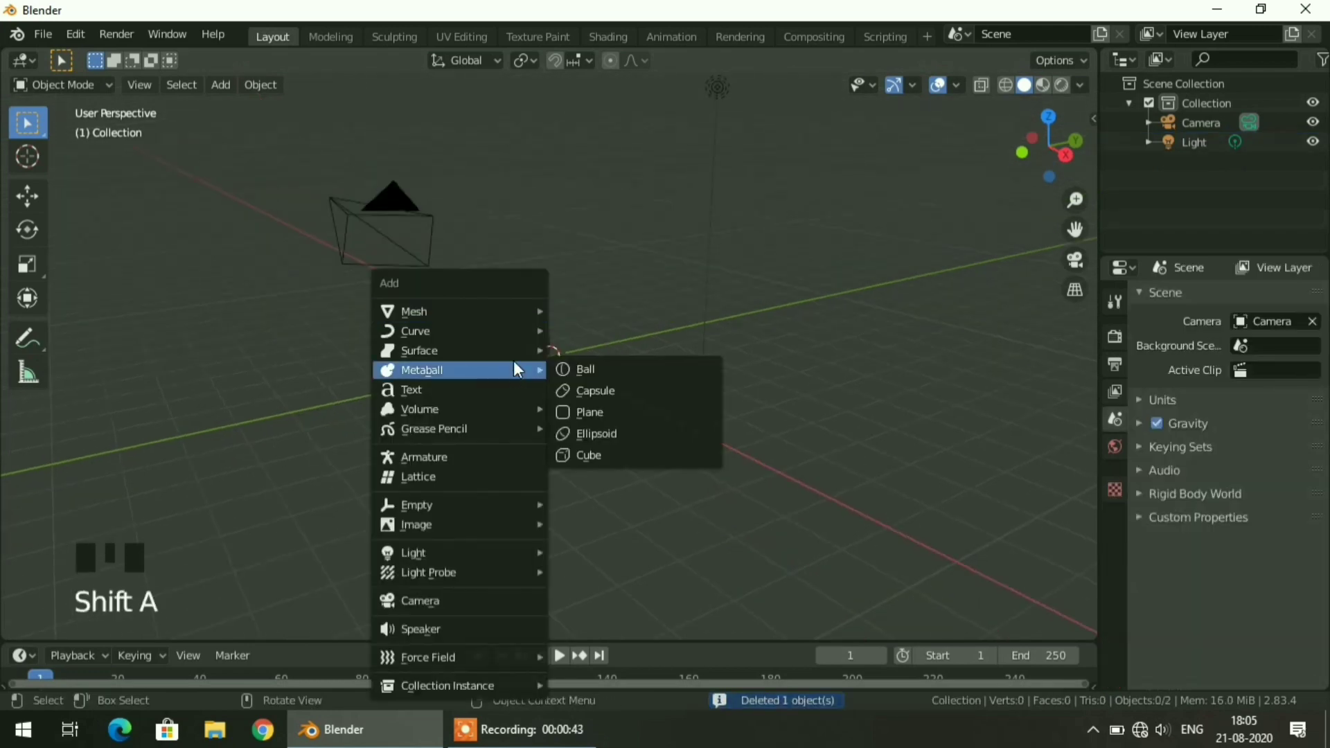
pyautogui.moveTo(524, 314)
pyautogui.click(606, 410)
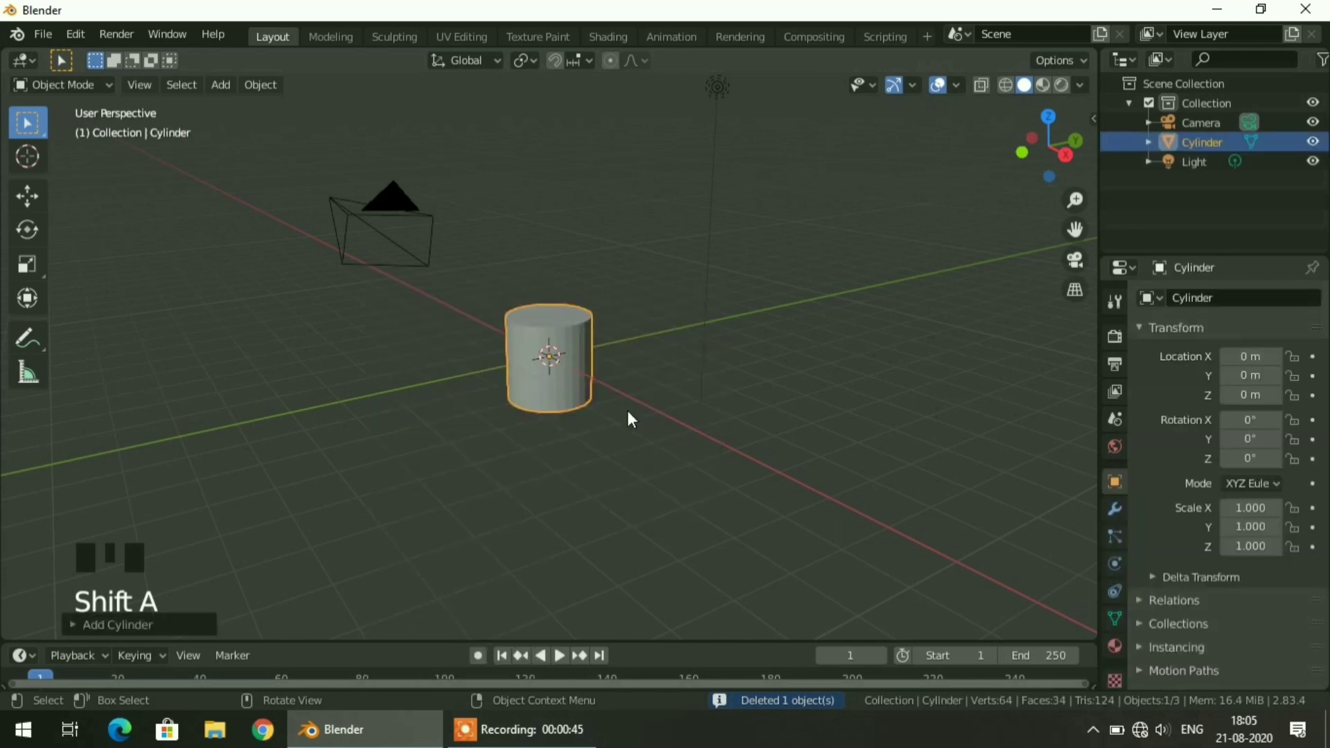
pyautogui.scroll(3, 604, 439)
pyautogui.scroll(3, 604, 447)
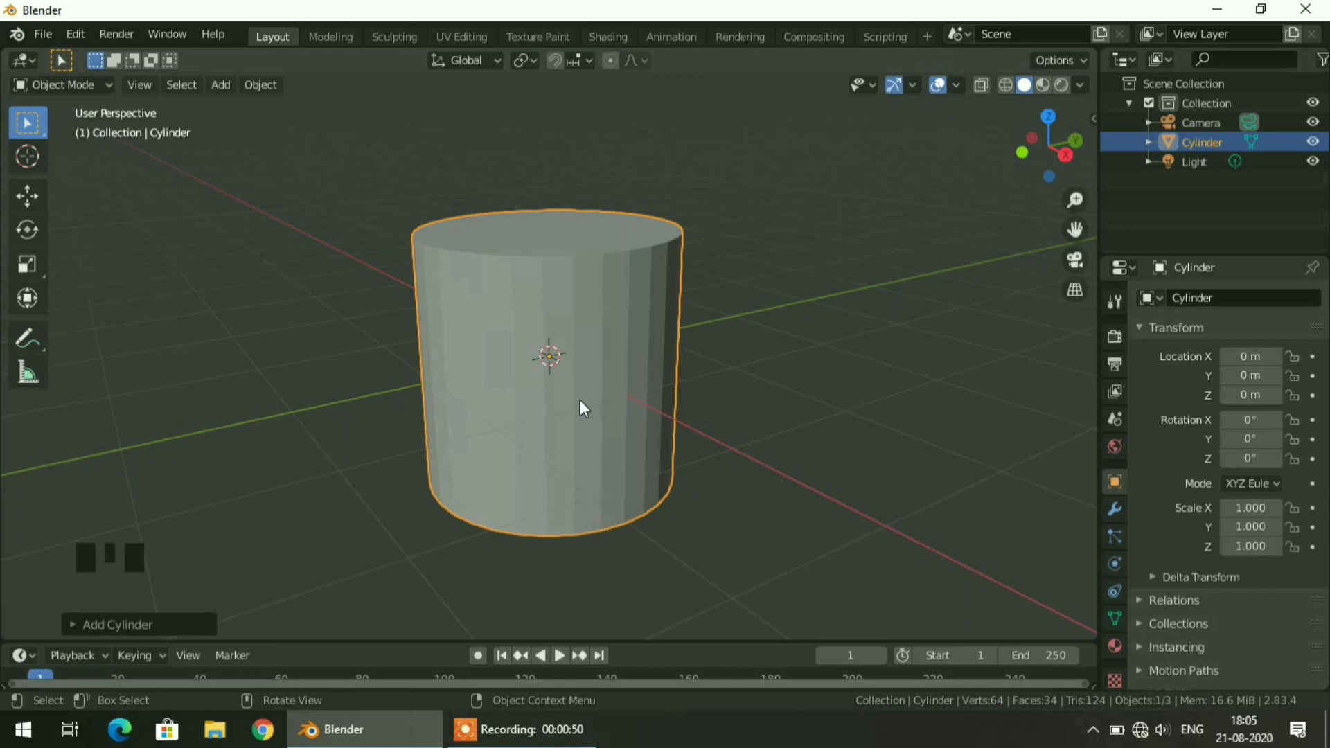
# Step: Set the new cylinder's vertex count to 8 and select the octagonal cylinder
pyautogui.click(73, 625)
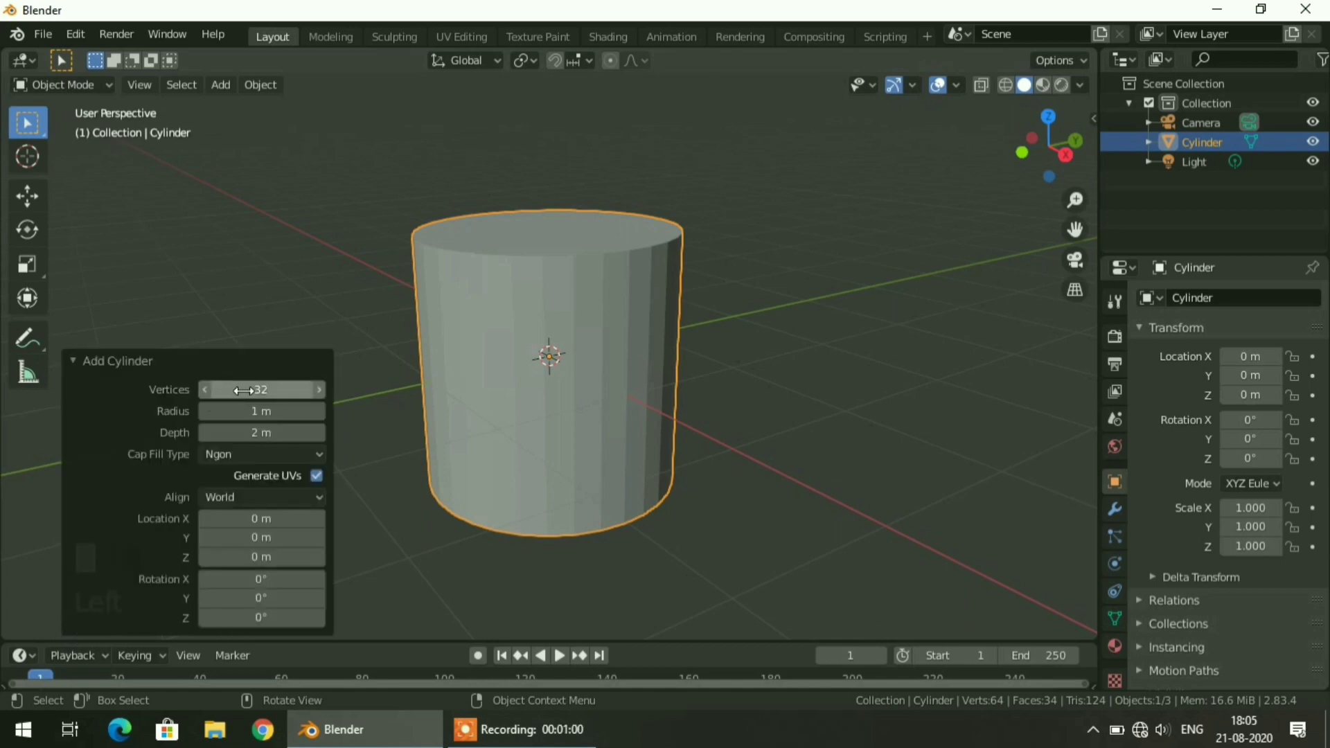
pyautogui.click(245, 391)
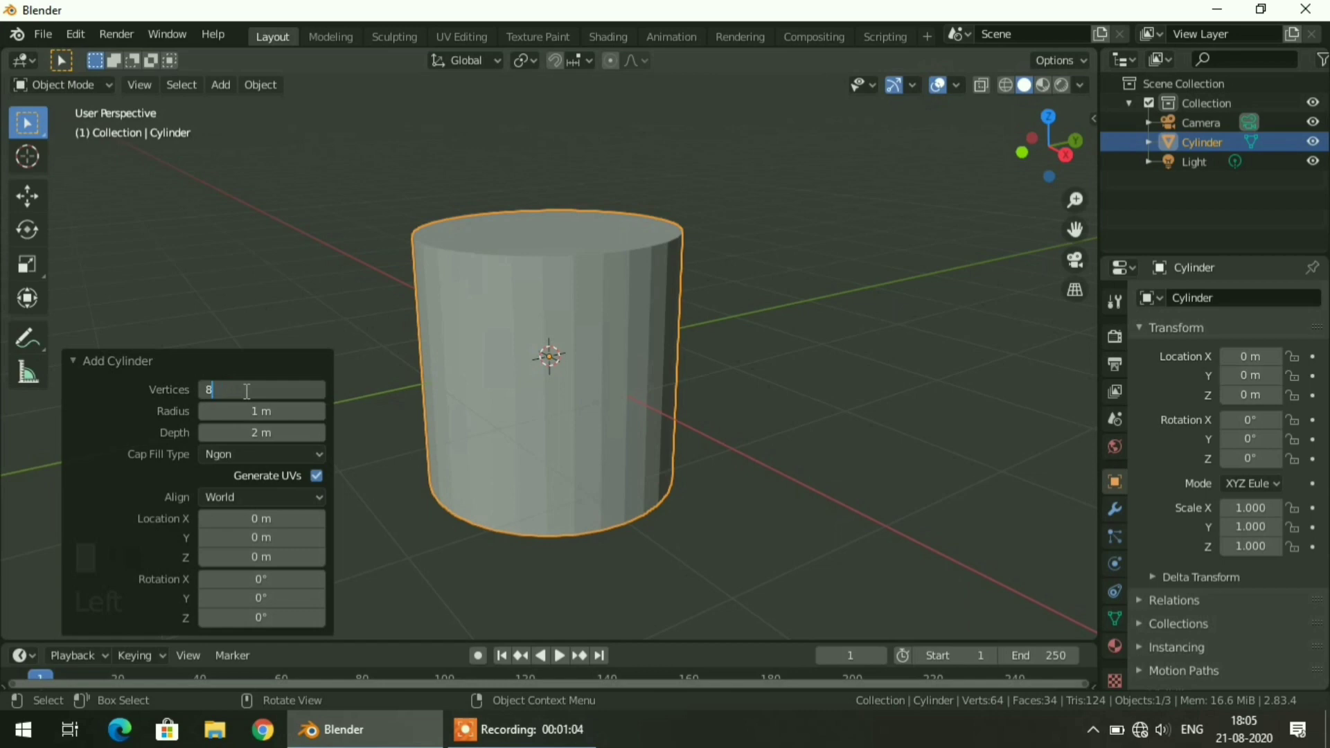
pyautogui.press('Return')
pyautogui.click(85, 358)
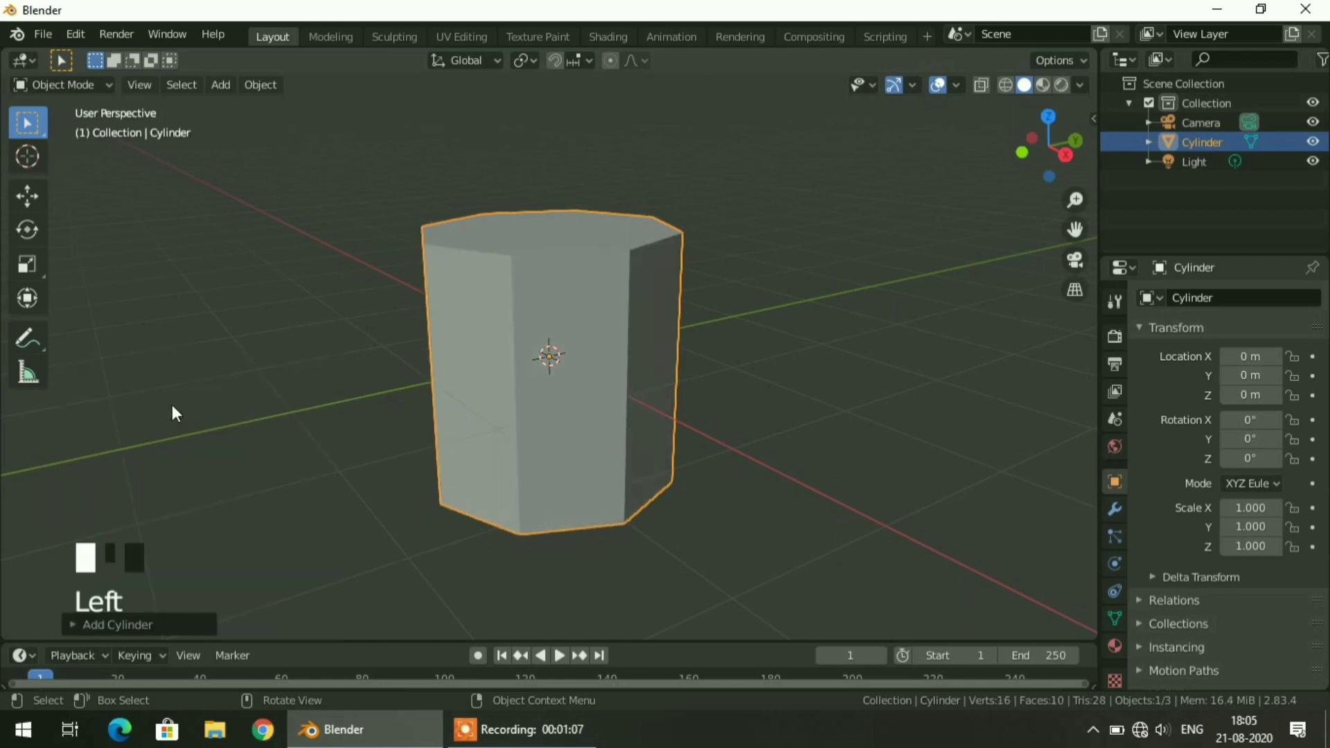
pyautogui.moveTo(662, 429); pyautogui.dragTo(573, 439, button='middle')
pyautogui.scroll(2, 526, 461)
pyautogui.scroll(-2, 558, 444)
pyautogui.click(544, 407)
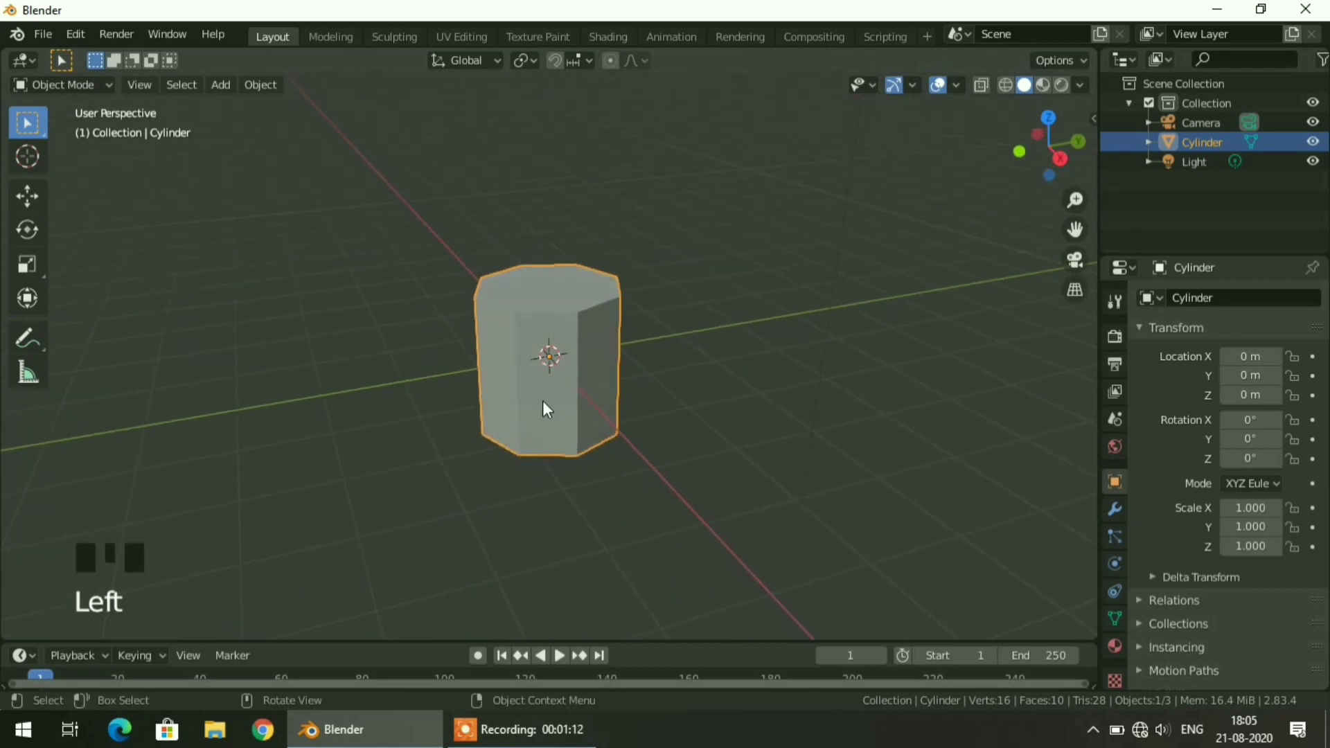
# Step: Scale the cylinder to 0.736, rotate it 90° about Y, and enter Edit Mode
pyautogui.press('s')
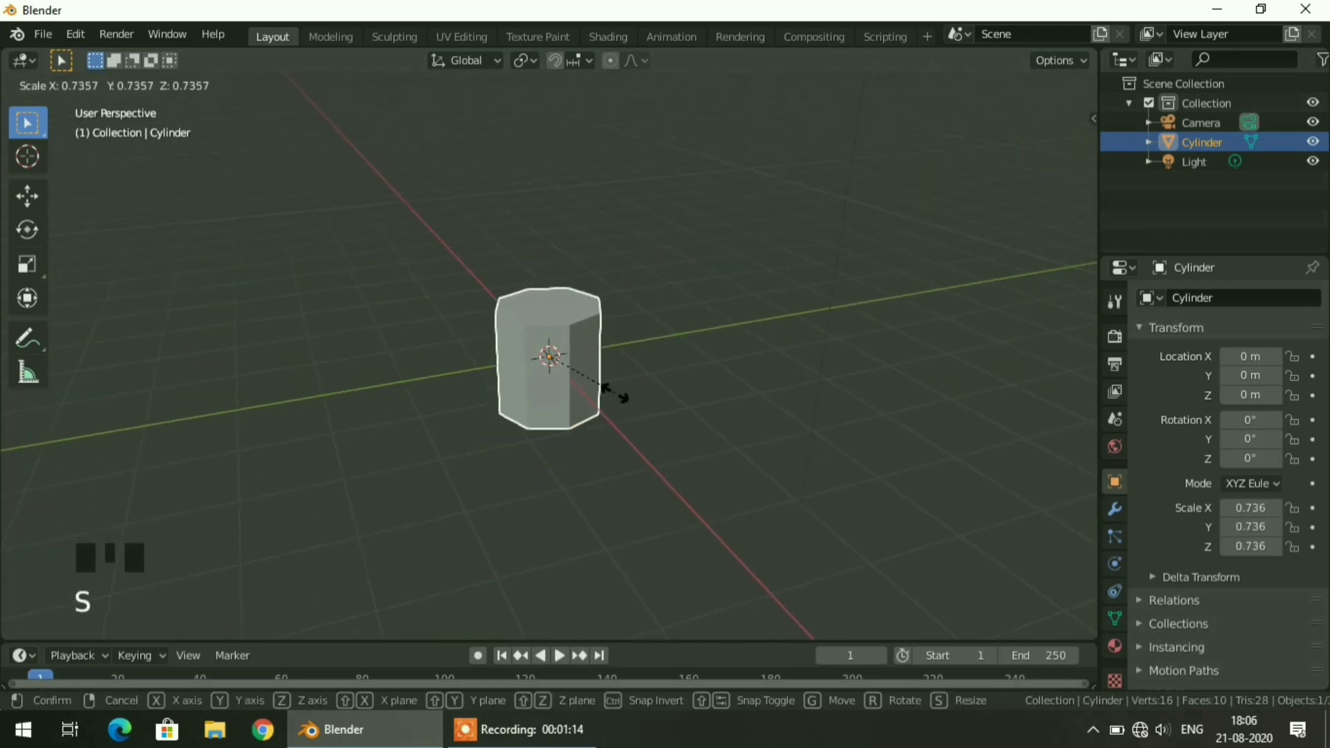
pyautogui.click(610, 389)
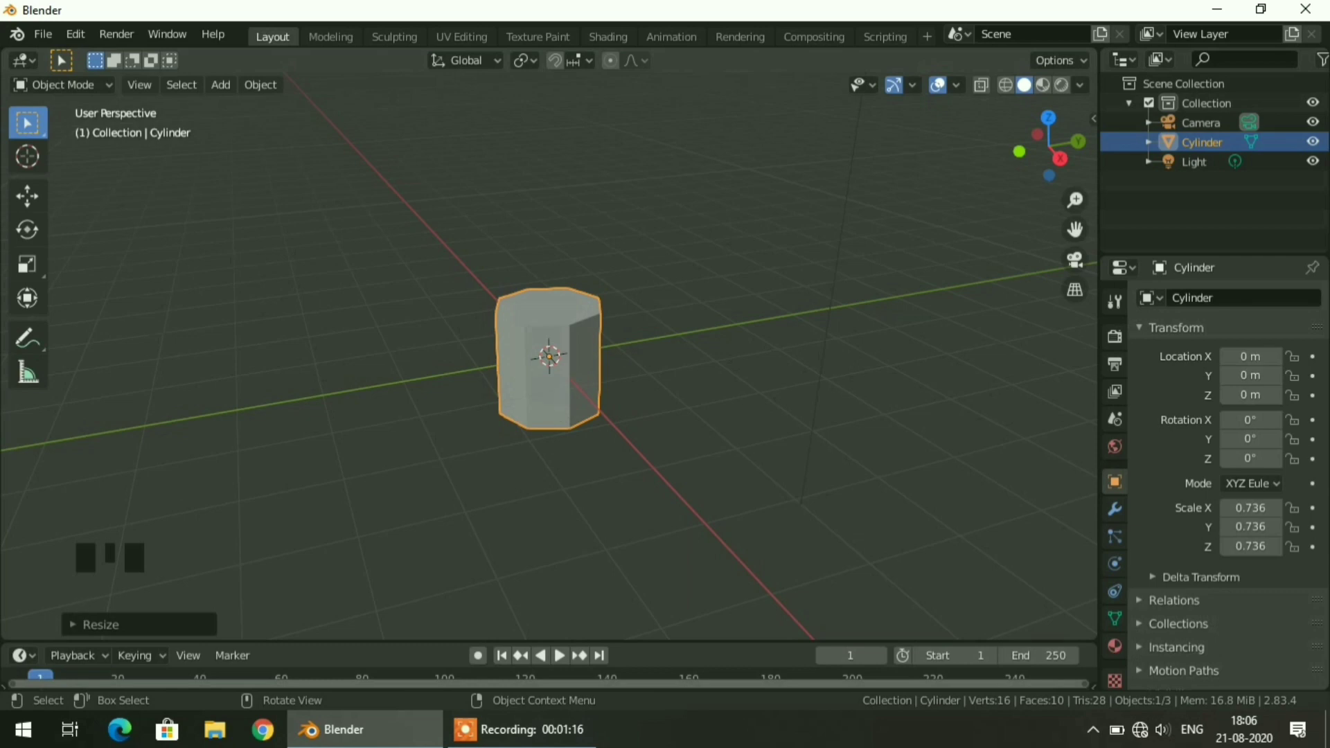
pyautogui.press('r')
pyautogui.write('y')
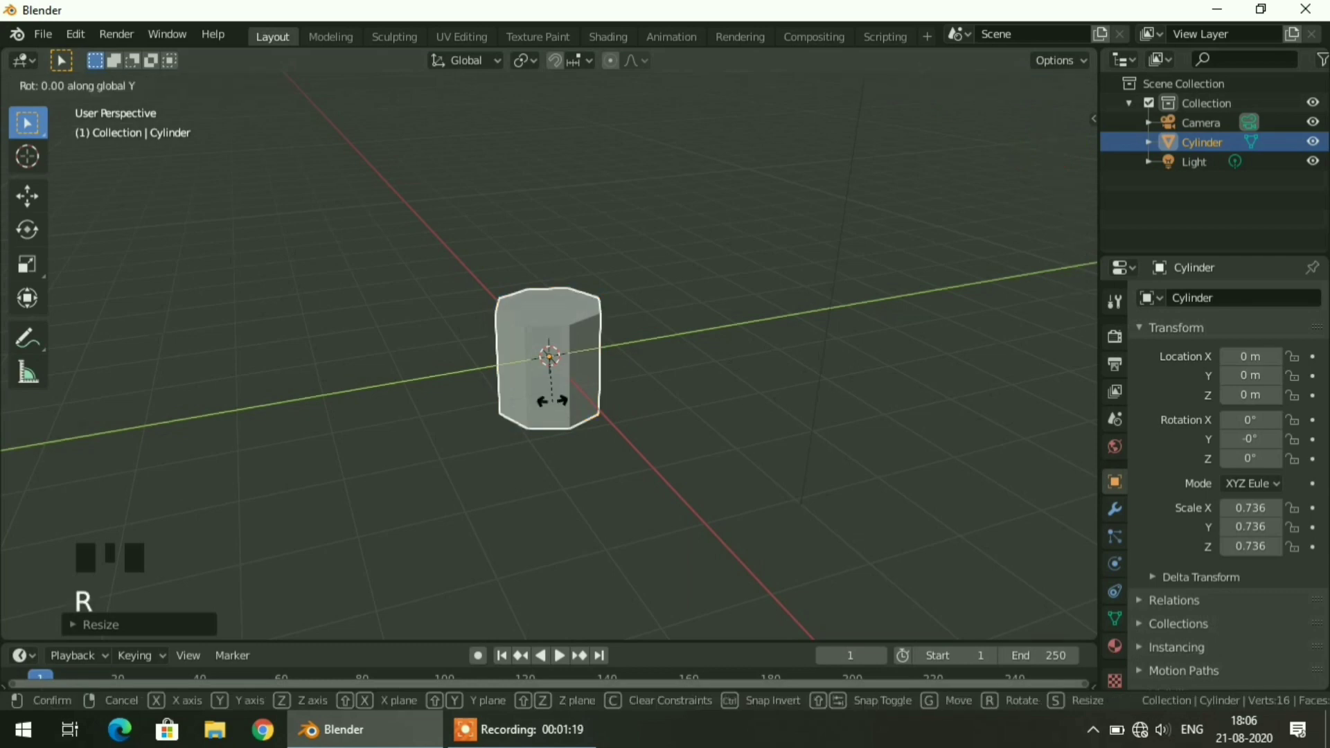
pyautogui.write('90')
pyautogui.click(552, 401)
pyautogui.moveTo(514, 516); pyautogui.dragTo(582, 504, button='middle')
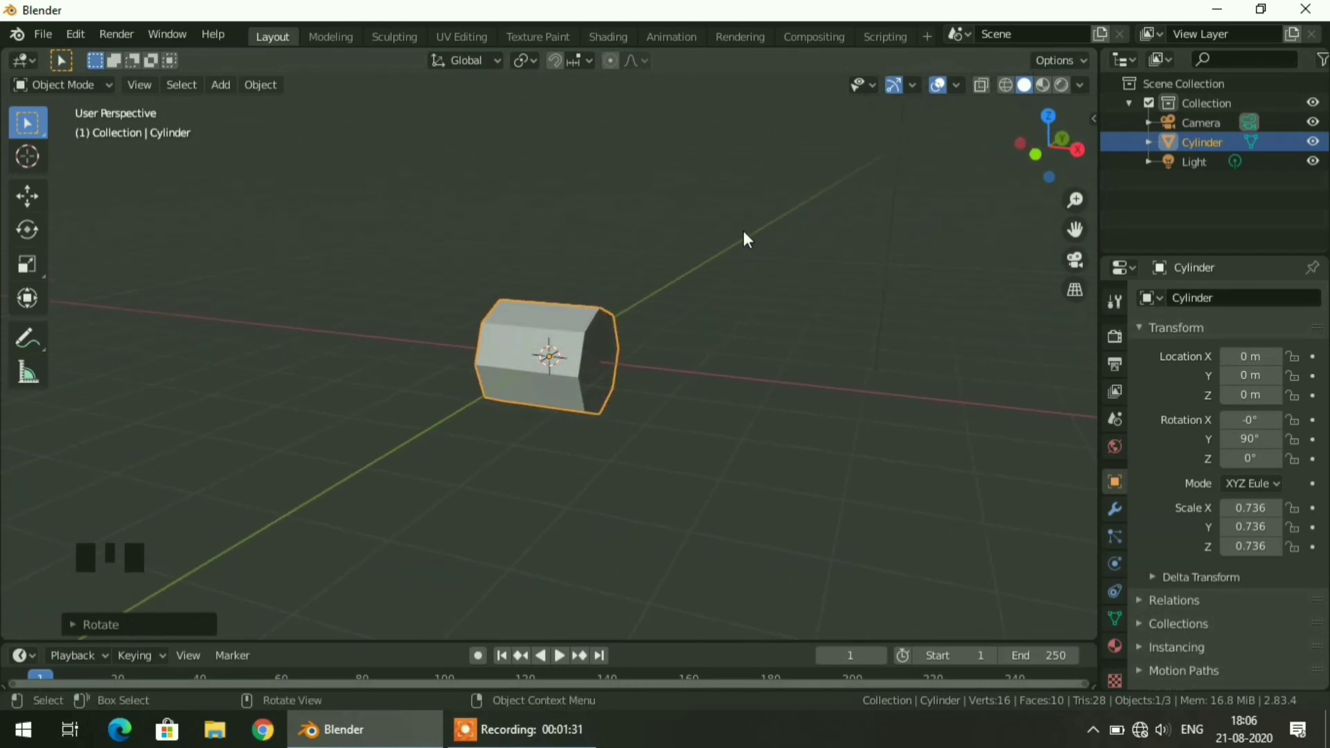
pyautogui.press('Tab')
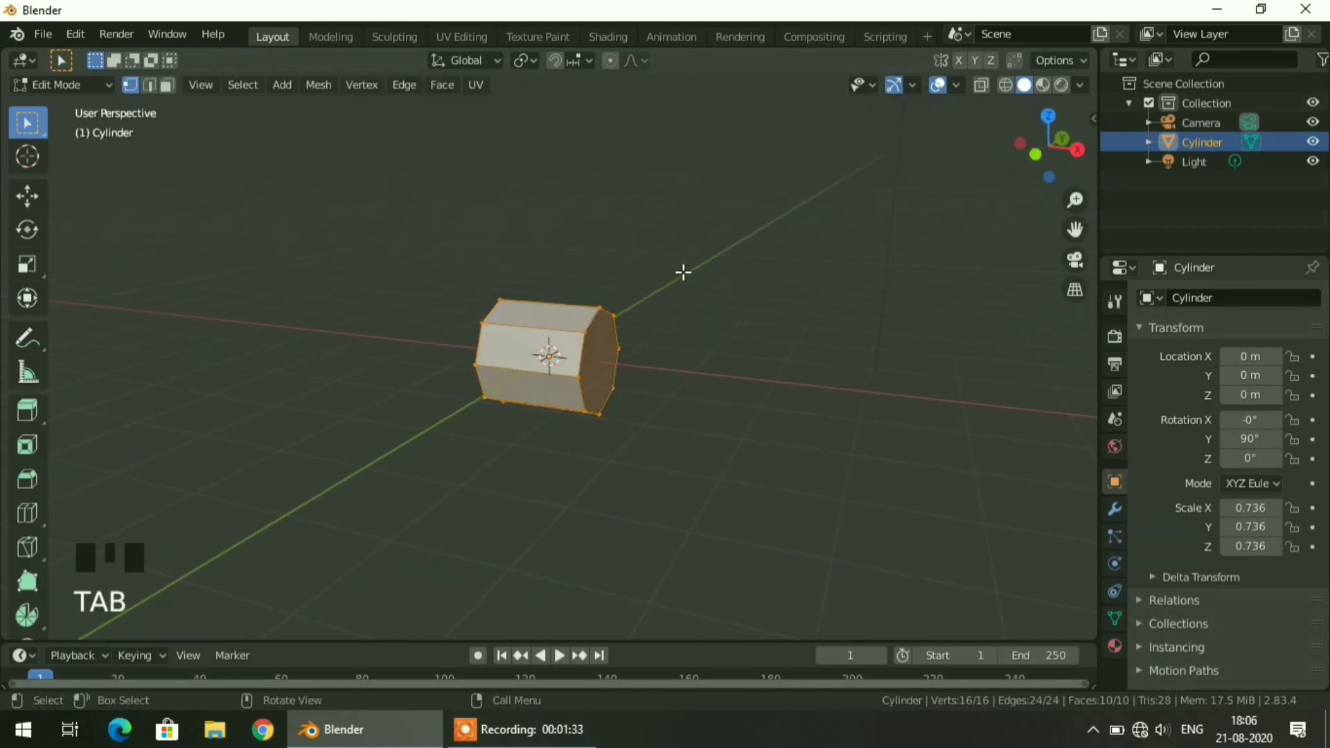
# Step: In face select mode, extrude one octagonal end face to lengthen the body
pyautogui.click(167, 86)
pyautogui.moveTo(329, 457); pyautogui.dragTo(585, 464, button='middle')
pyautogui.click(522, 388)
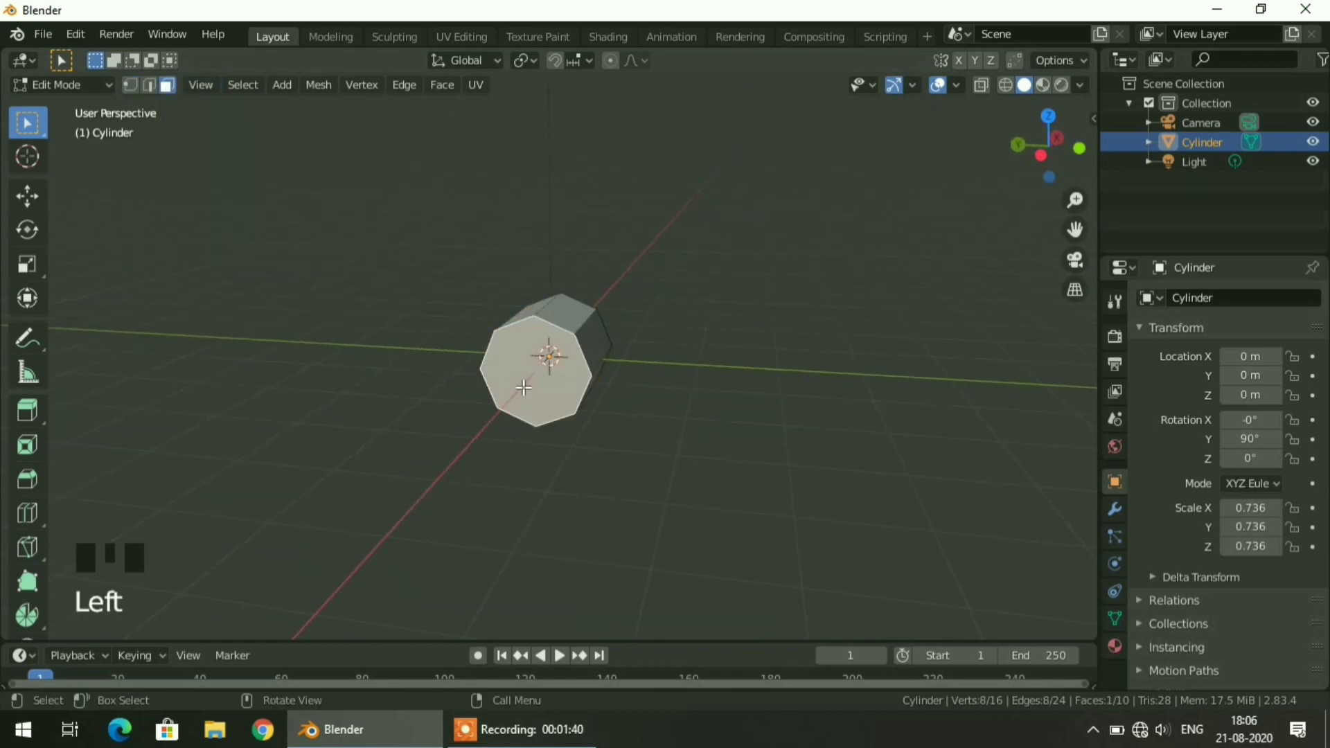
pyautogui.press('e')
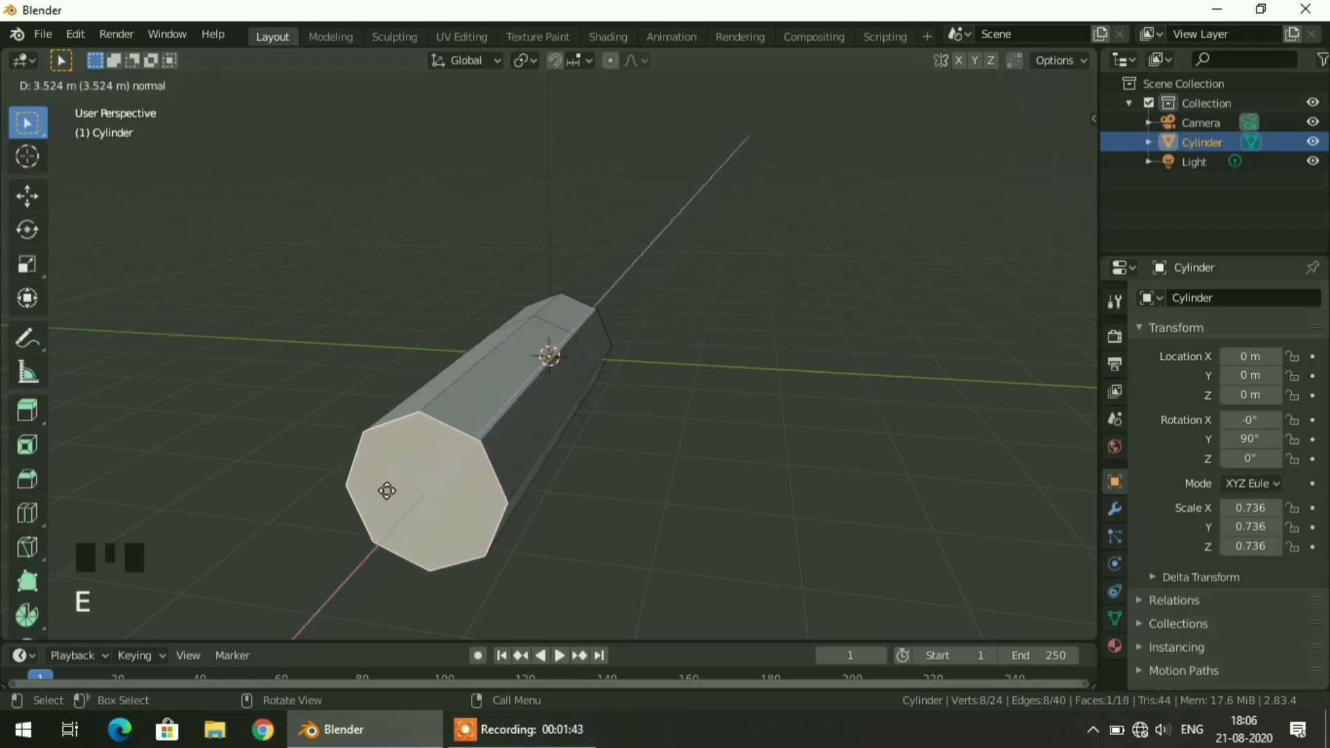
pyautogui.click(486, 542)
# Step: Extrude the end face a short distance and scale it up to widen the head
pyautogui.moveTo(486, 541)
pyautogui.mouseDown(button='middle')
pyautogui.moveTo(490, 531)
pyautogui.moveTo(469, 534)
pyautogui.mouseUp(button='middle')
pyautogui.scroll(-2, 469, 527)
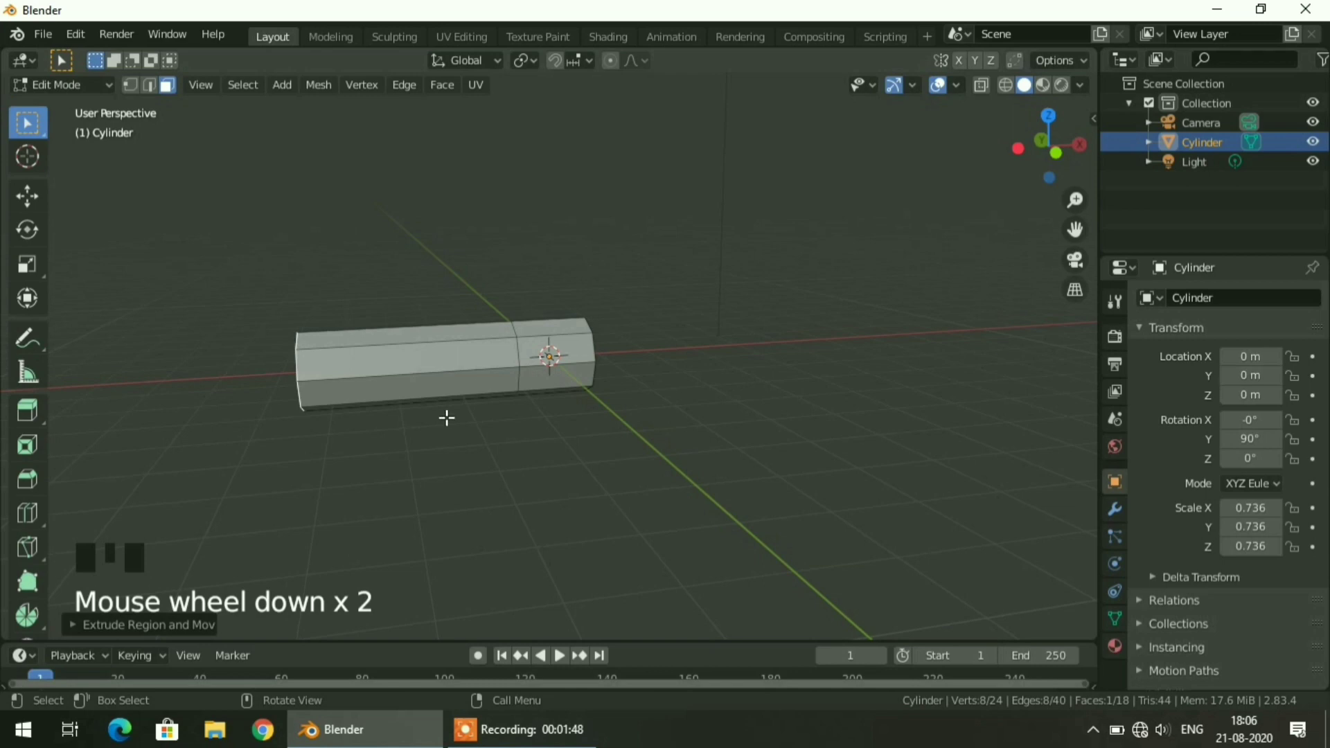
pyautogui.moveTo(382, 459); pyautogui.dragTo(450, 458, button='middle')
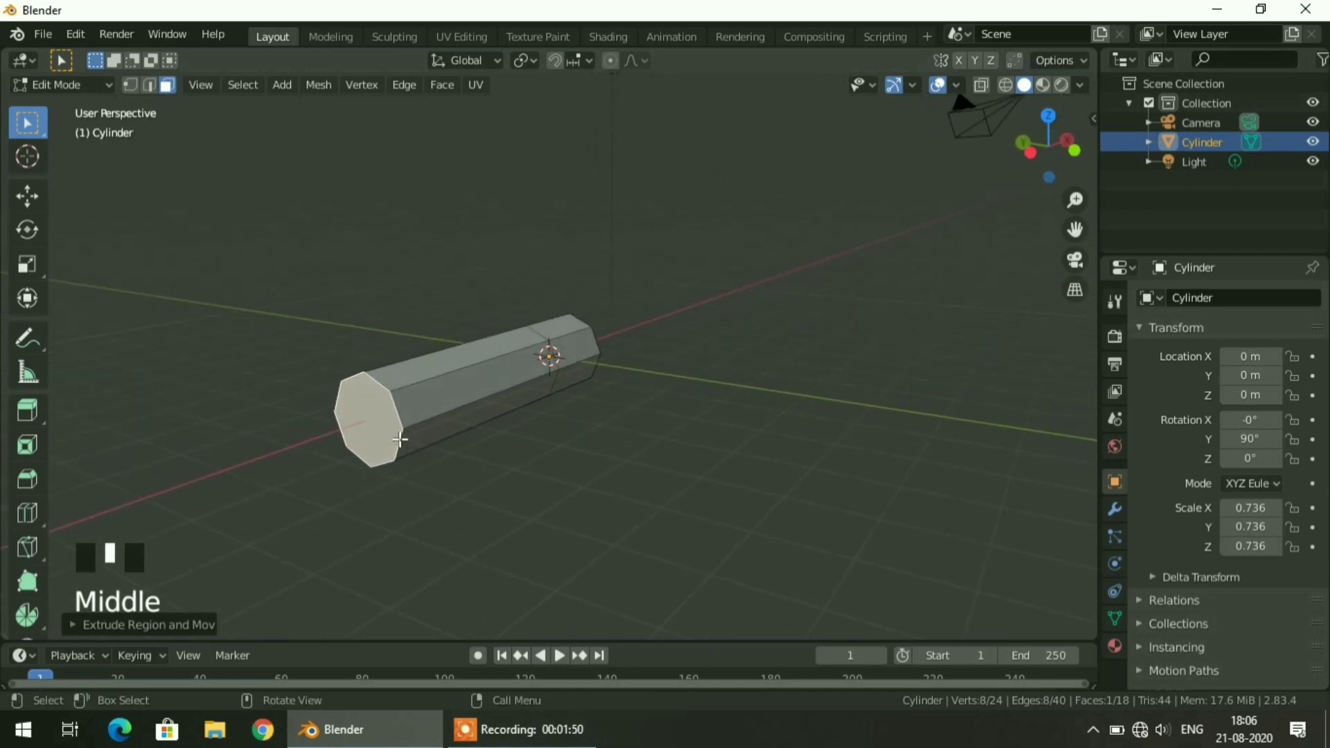
pyautogui.click(368, 420)
pyautogui.moveTo(374, 423); pyautogui.dragTo(316, 401, button='middle')
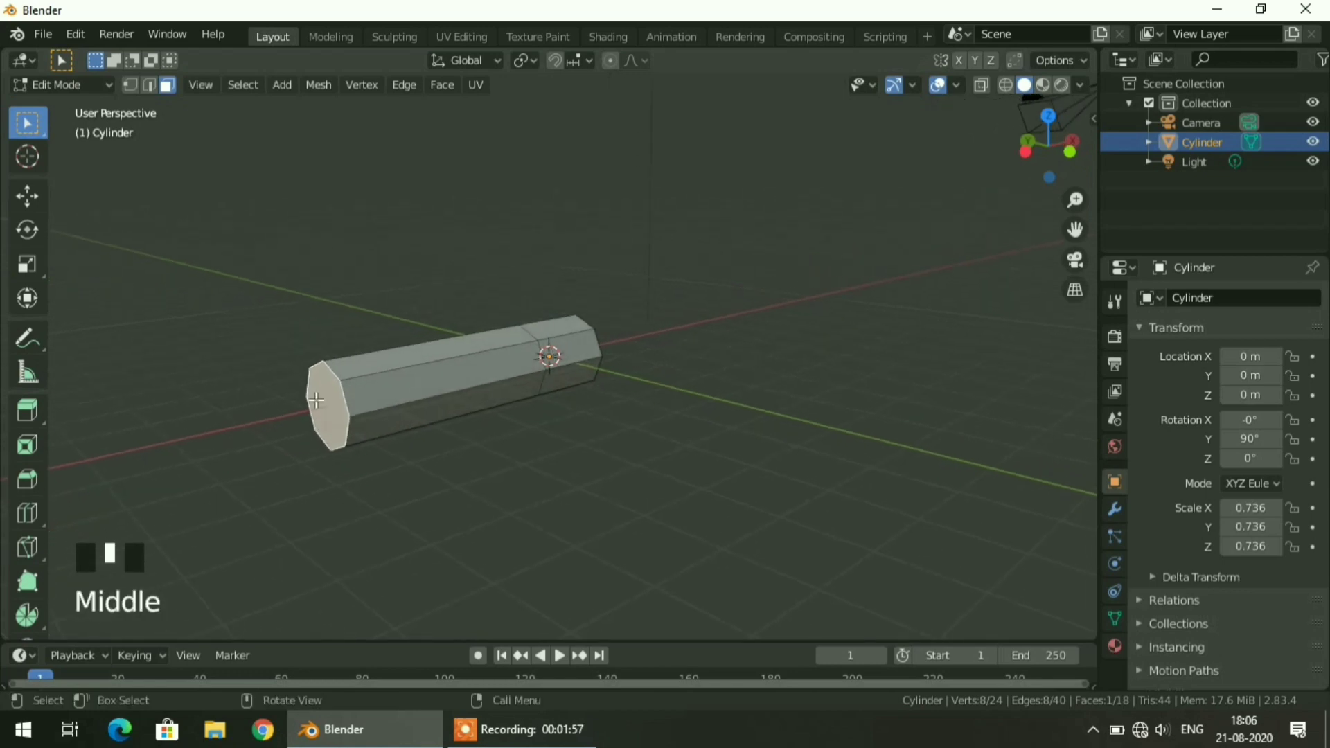
pyautogui.press('e')
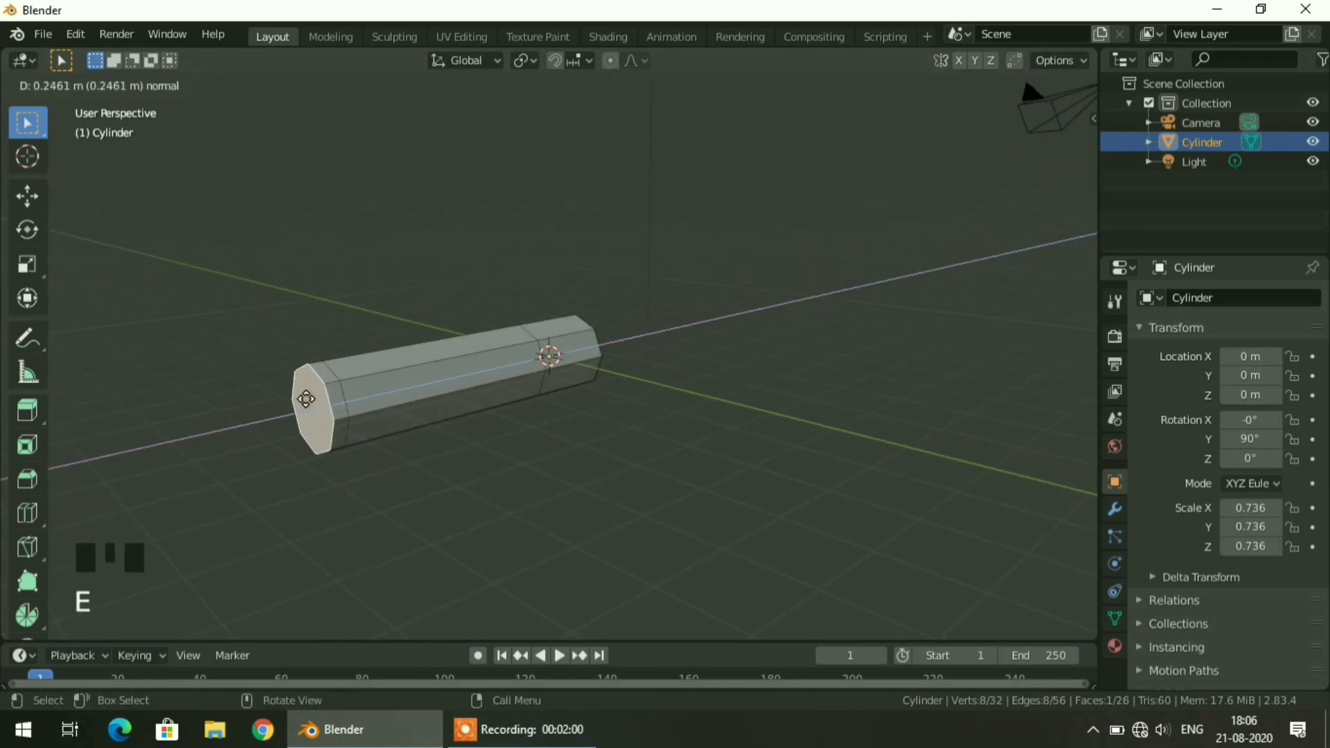
pyautogui.click(307, 399)
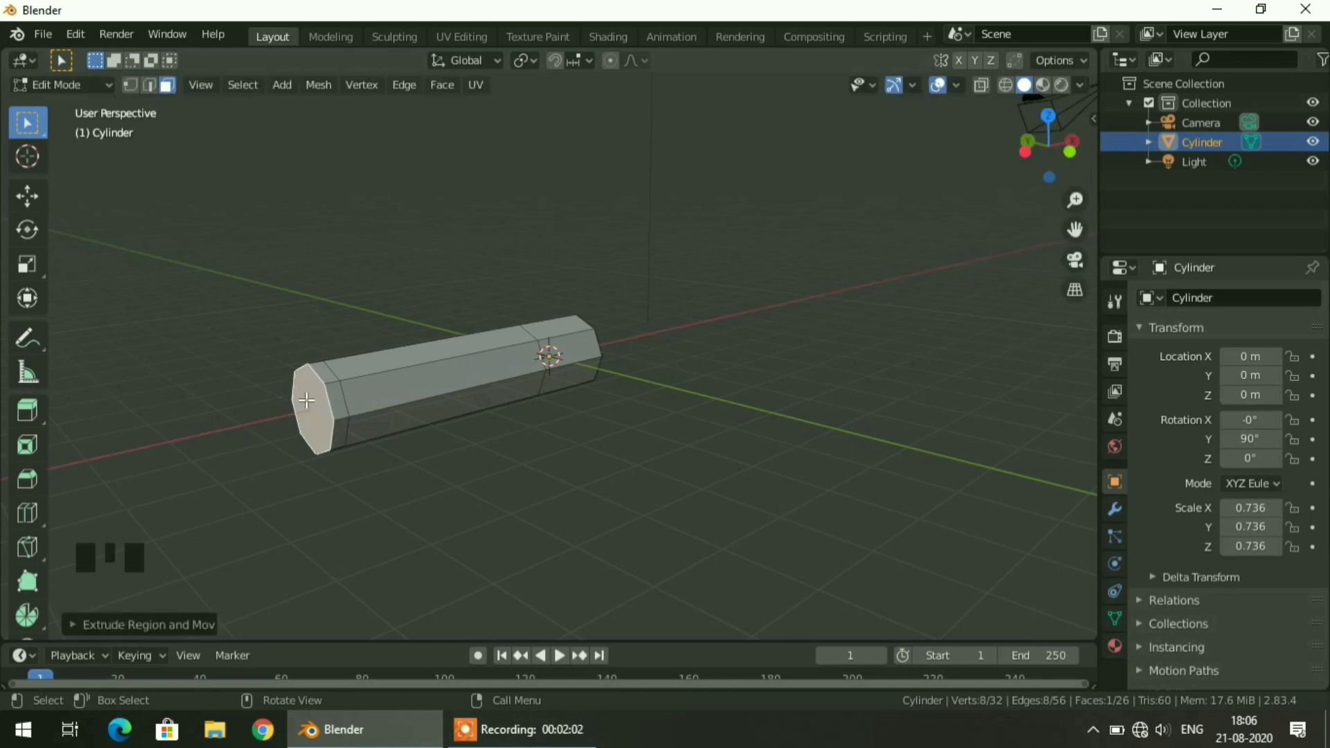
pyautogui.press('s')
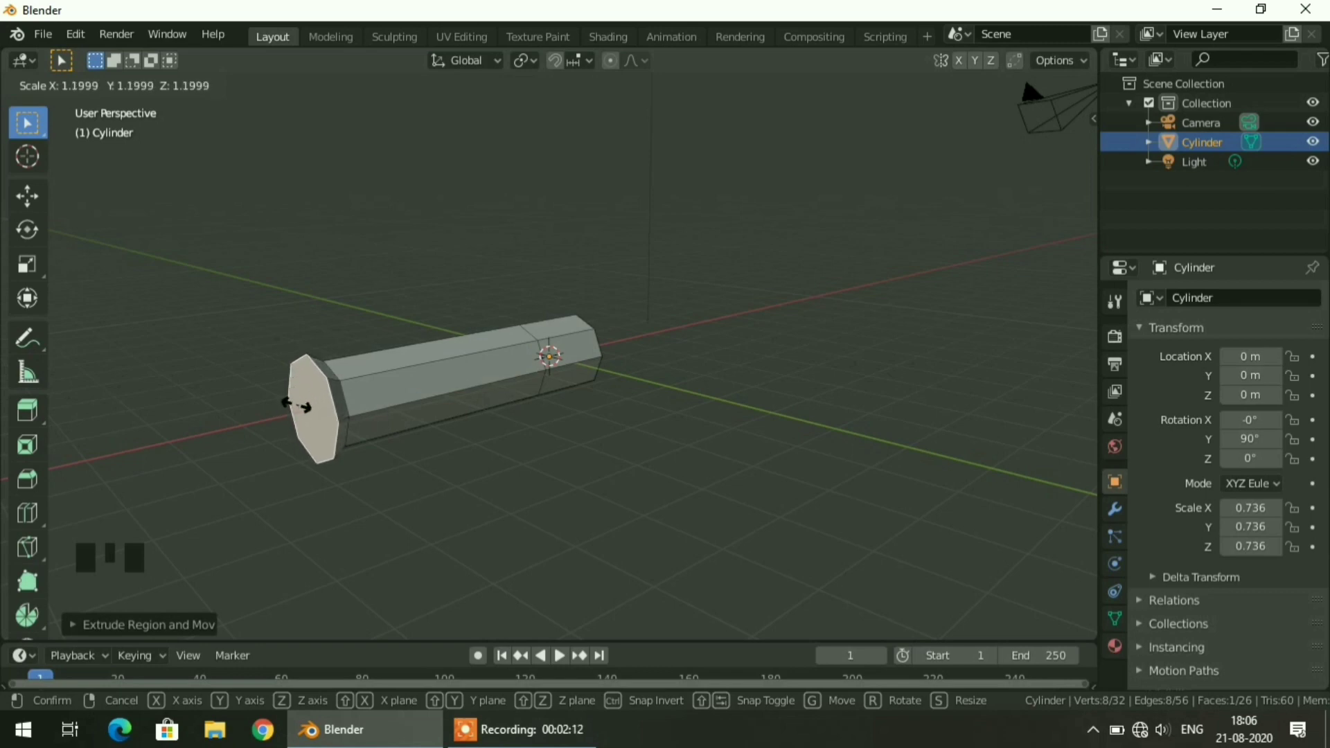
pyautogui.click(299, 404)
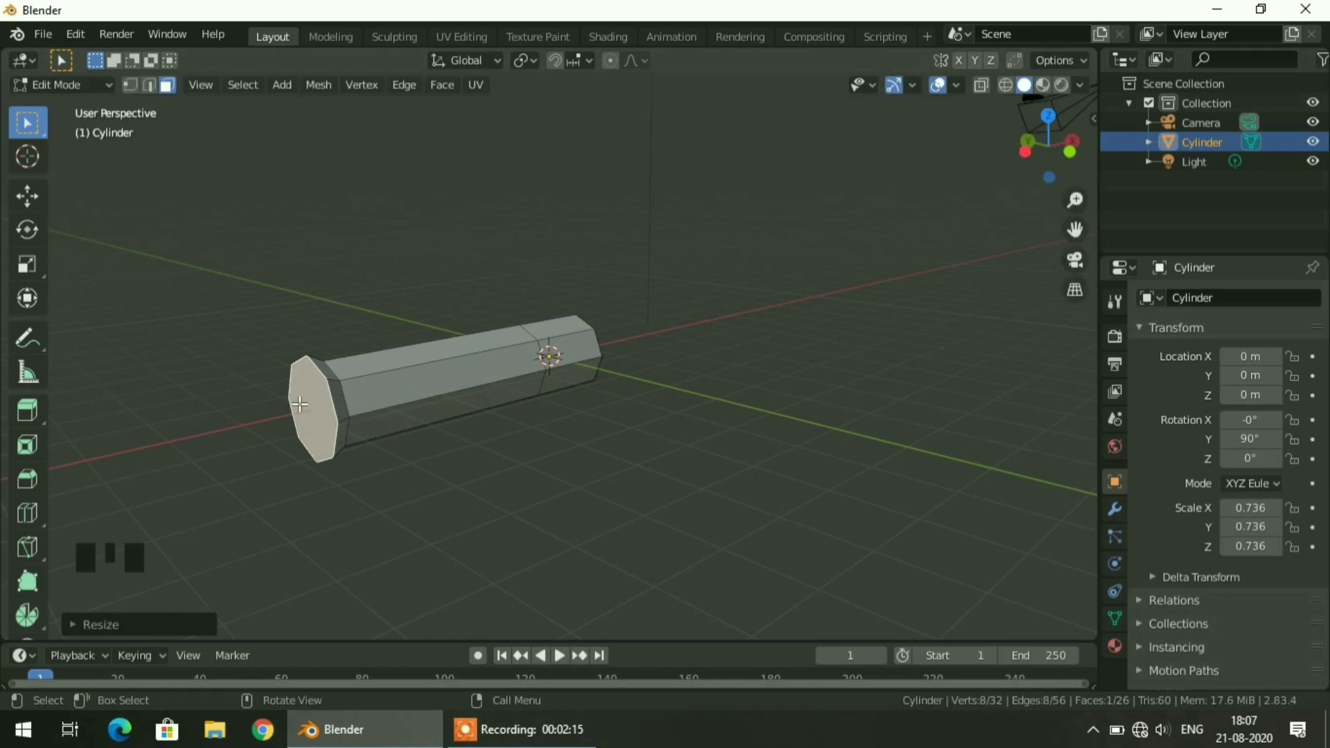
# Step: Extrude the widened end face again and inset it to form a rim
pyautogui.press('e')
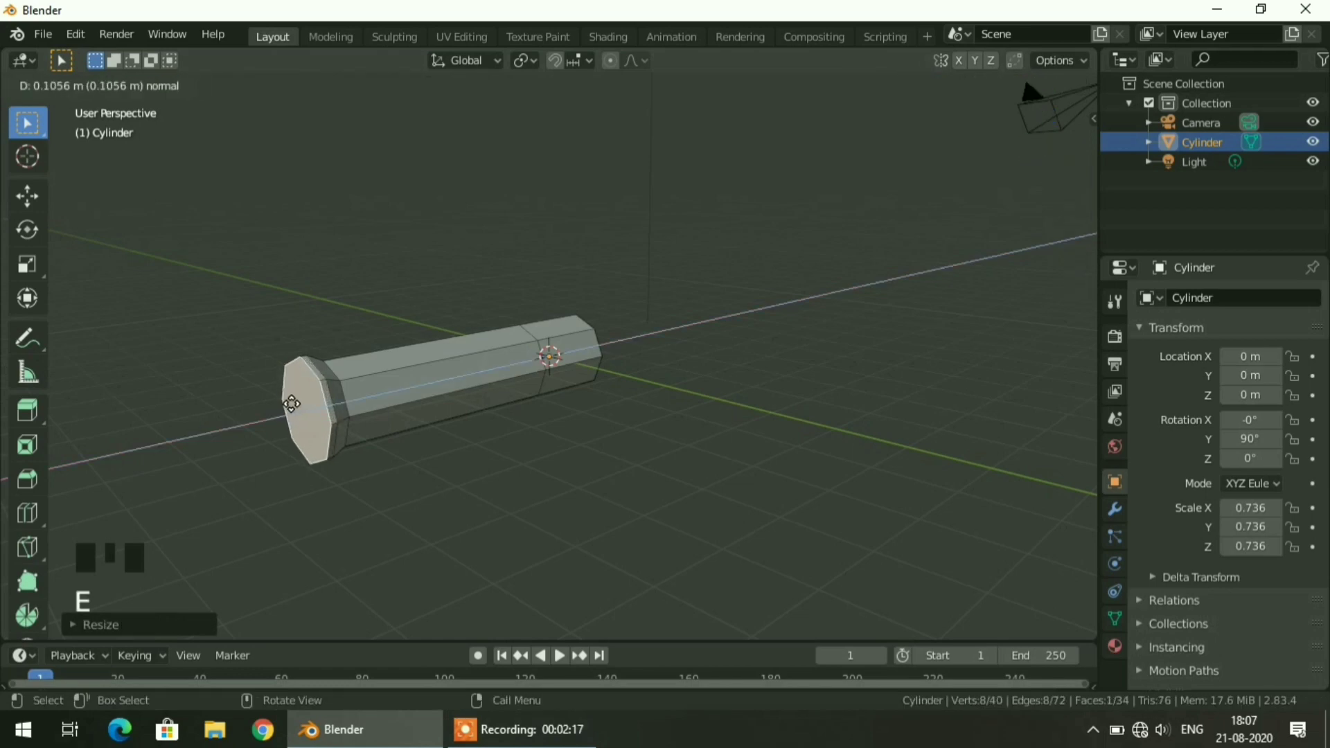
pyautogui.click(289, 404)
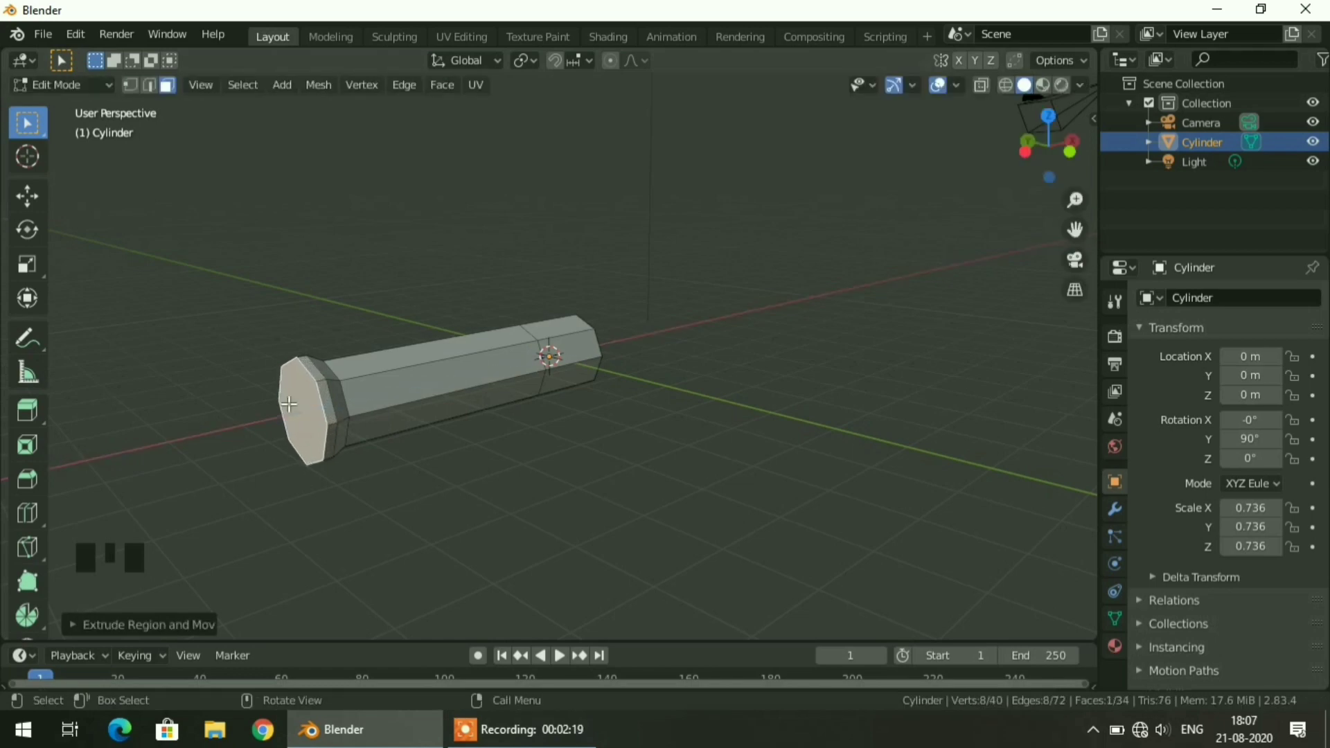
pyautogui.press('i')
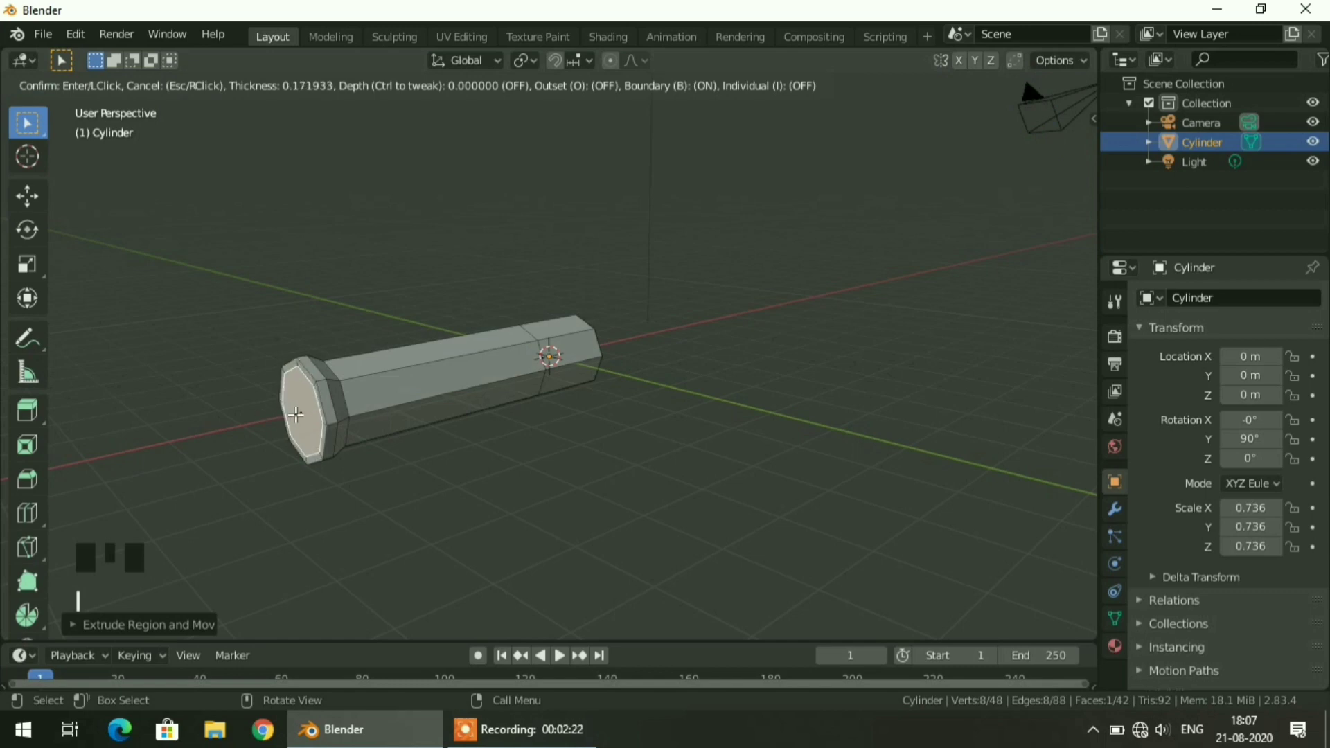
pyautogui.click(296, 416)
pyautogui.moveTo(296, 415); pyautogui.dragTo(582, 455, button='middle')
# Step: Extrude the opposite end face and scale it up into a flared head
pyautogui.scroll(3, 582, 444)
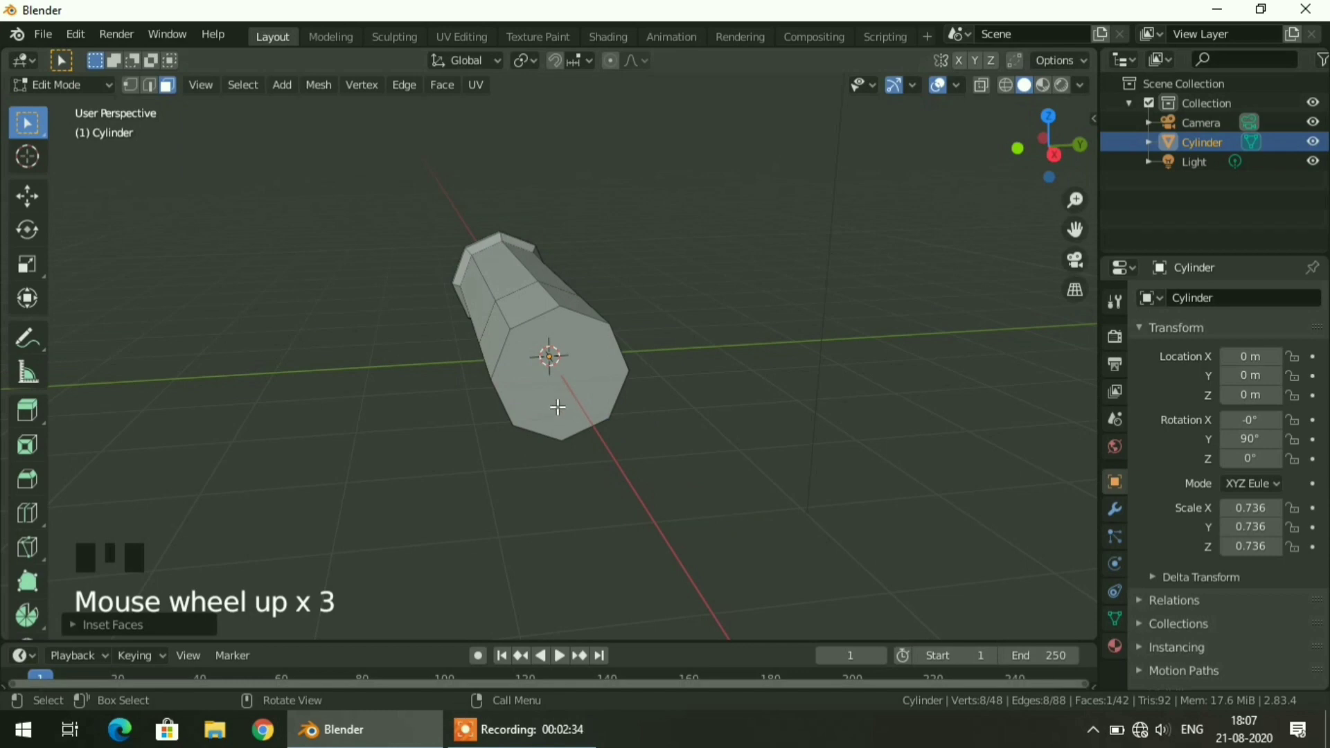
pyautogui.click(558, 407)
pyautogui.moveTo(610, 465); pyautogui.dragTo(736, 457, button='middle')
pyautogui.press('e')
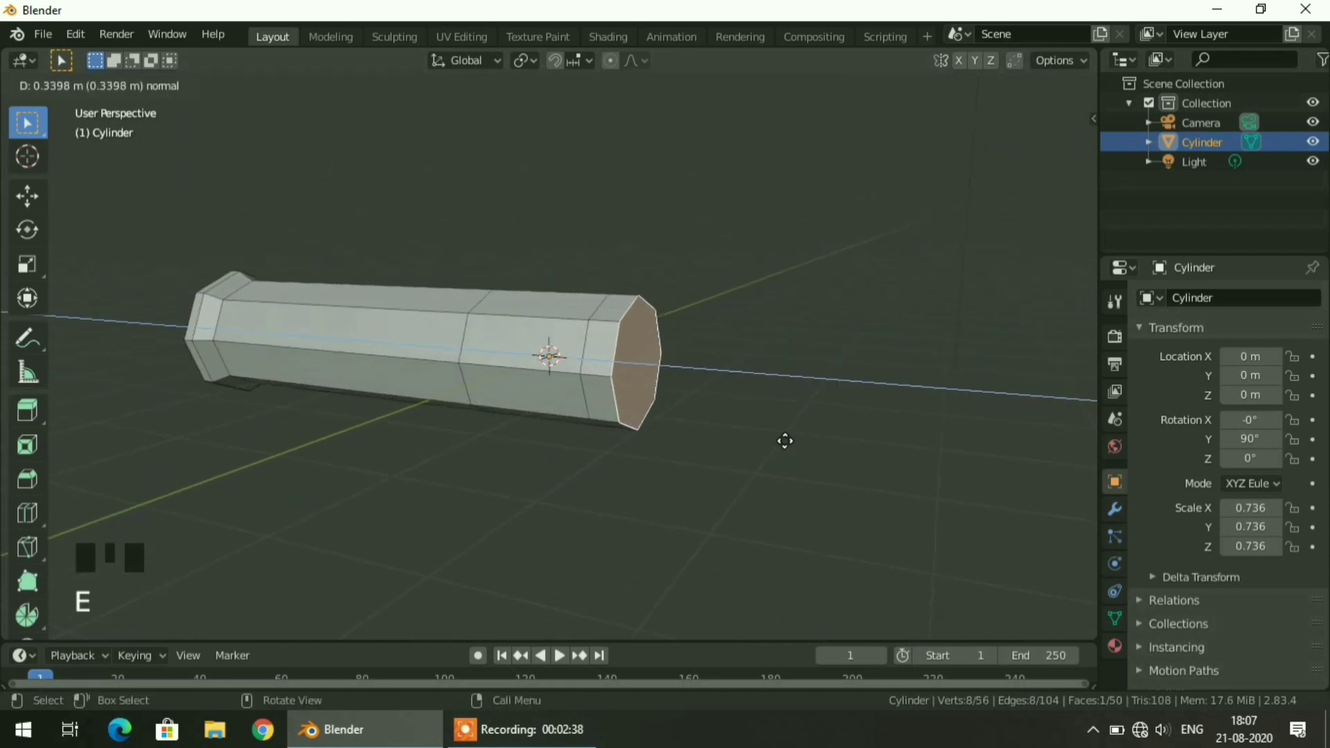
pyautogui.click(802, 437)
pyautogui.press('s')
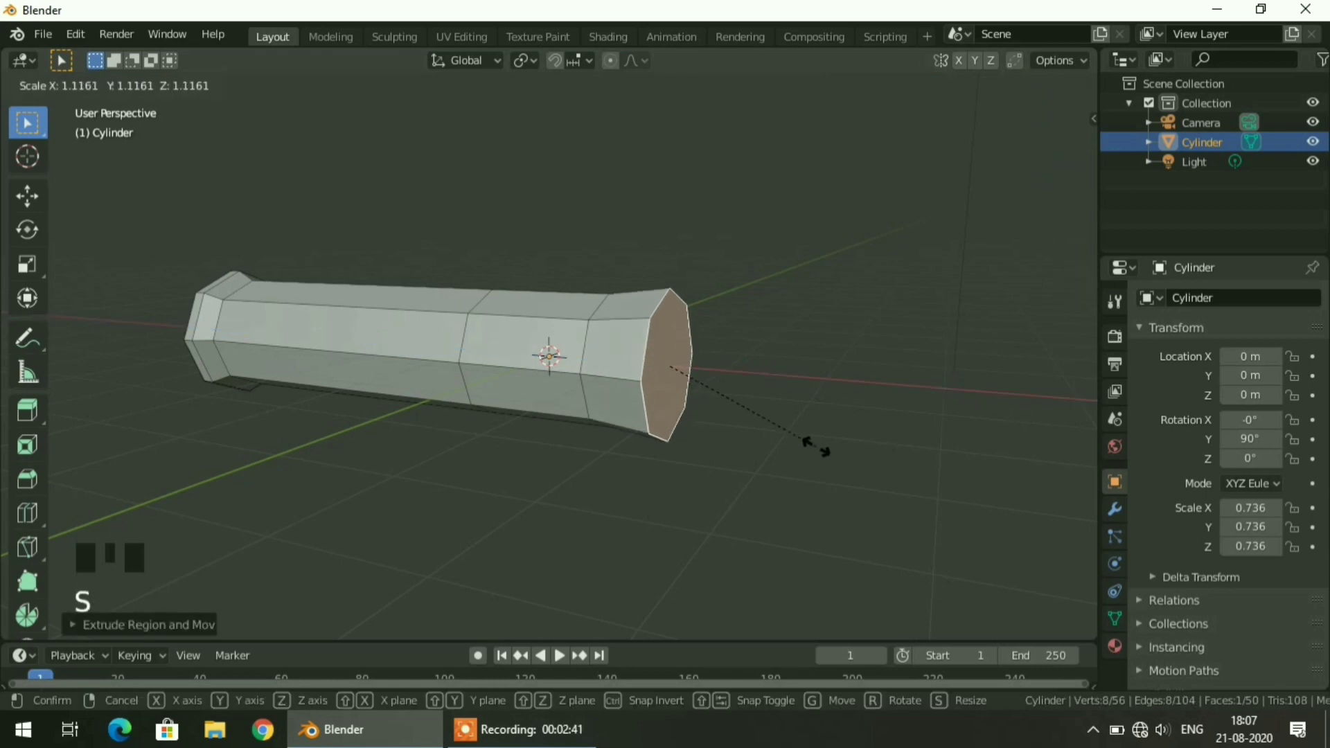
pyautogui.click(991, 511)
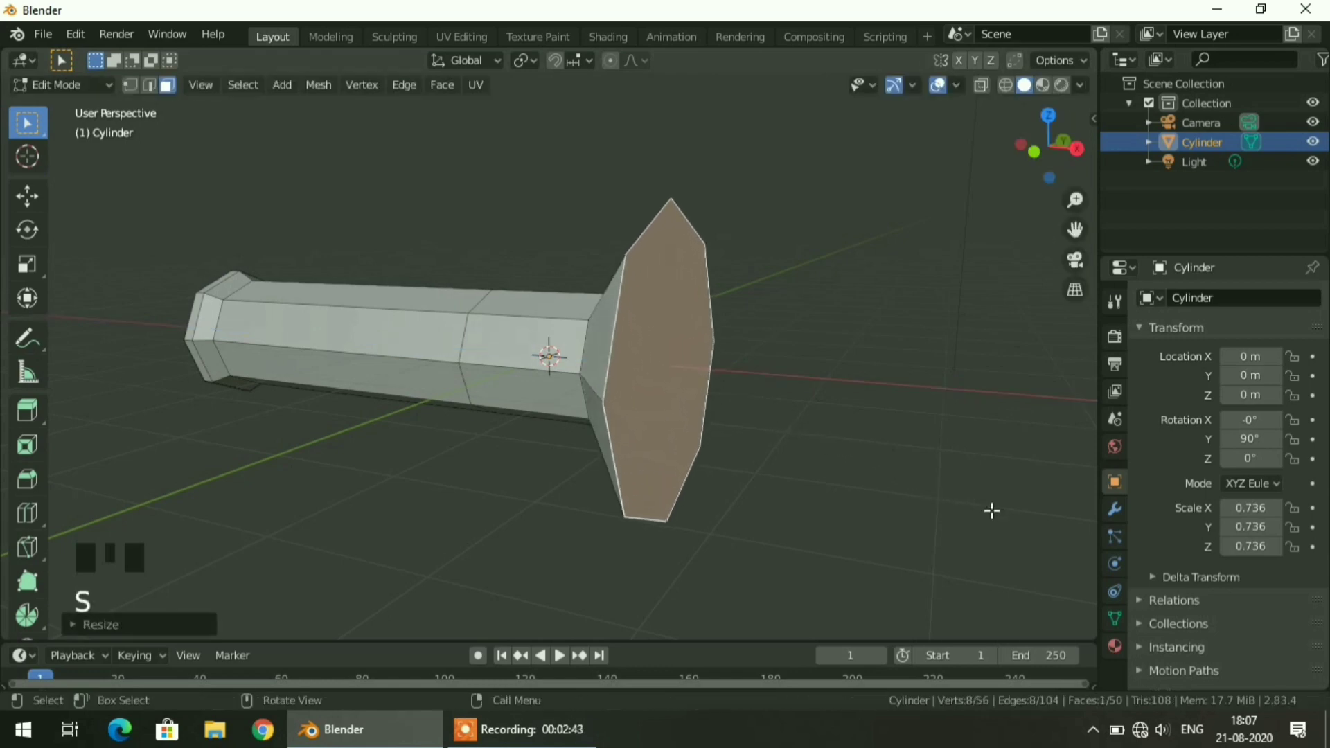
# Step: Extrude the head face outward slightly and inset a border into it
pyautogui.press('e')
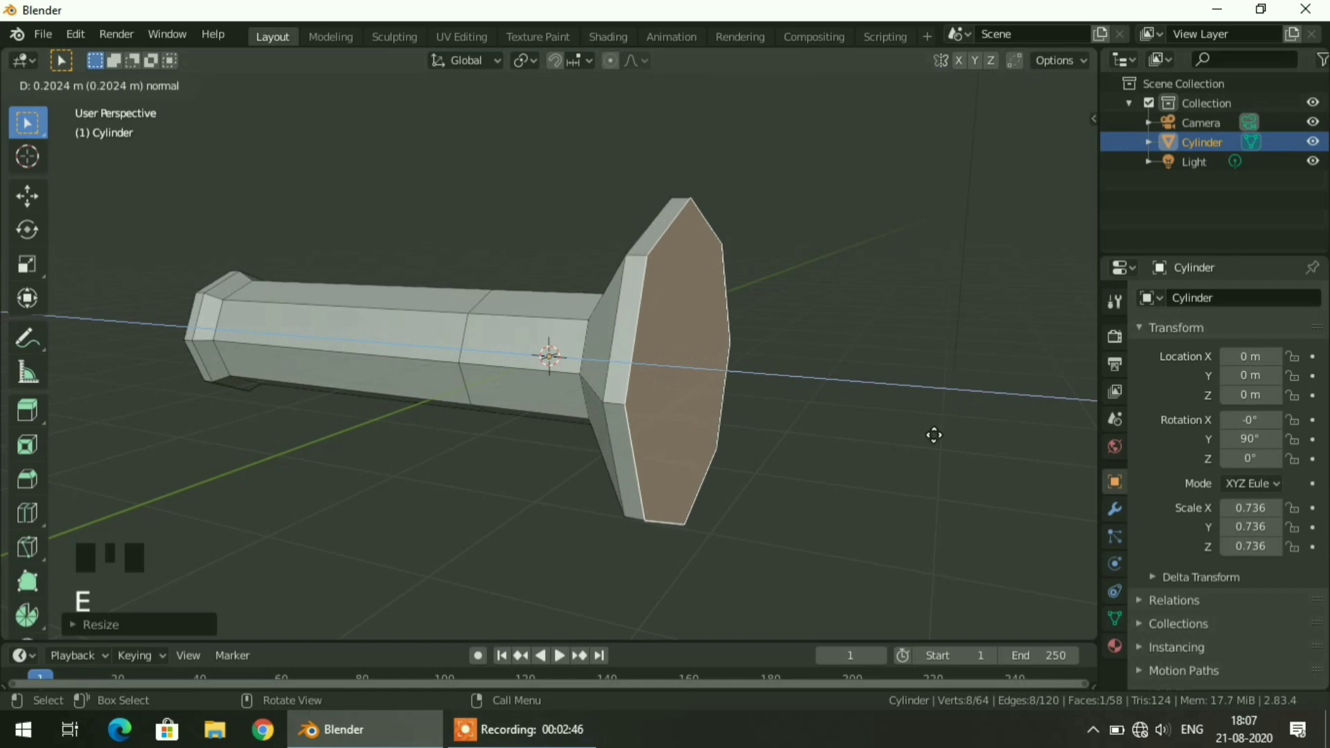
pyautogui.click(937, 435)
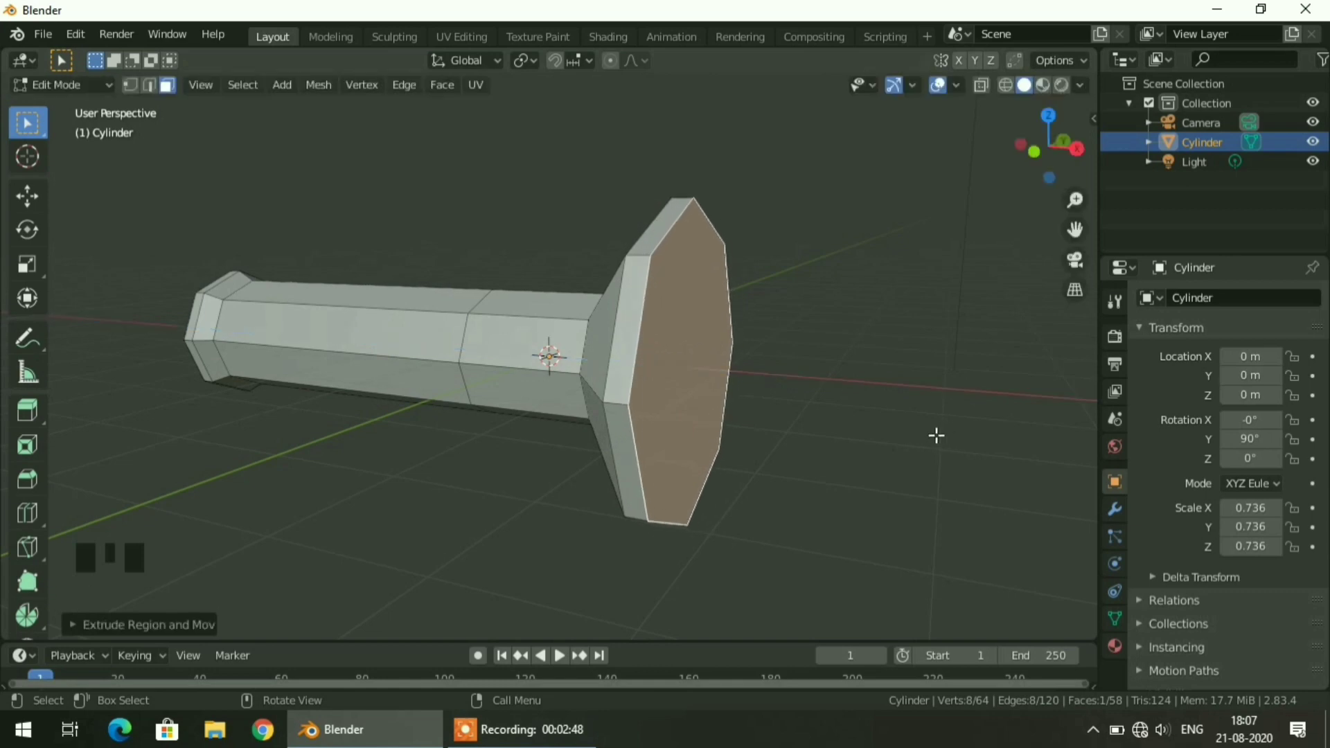
pyautogui.press('i')
pyautogui.click(912, 439)
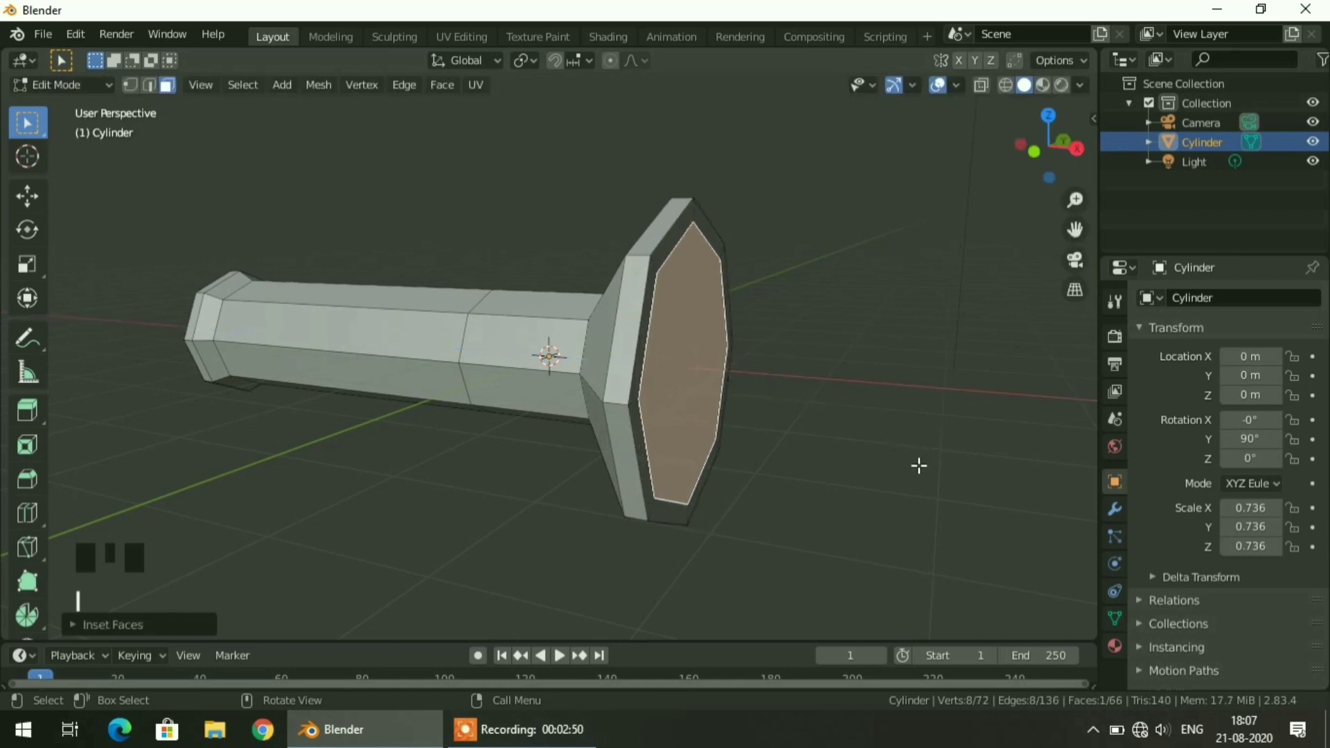
# Step: Push the inset face about 0.18 m inward to recess the lens area
pyautogui.moveTo(918, 466); pyautogui.dragTo(835, 471, button='middle')
pyautogui.press('e')
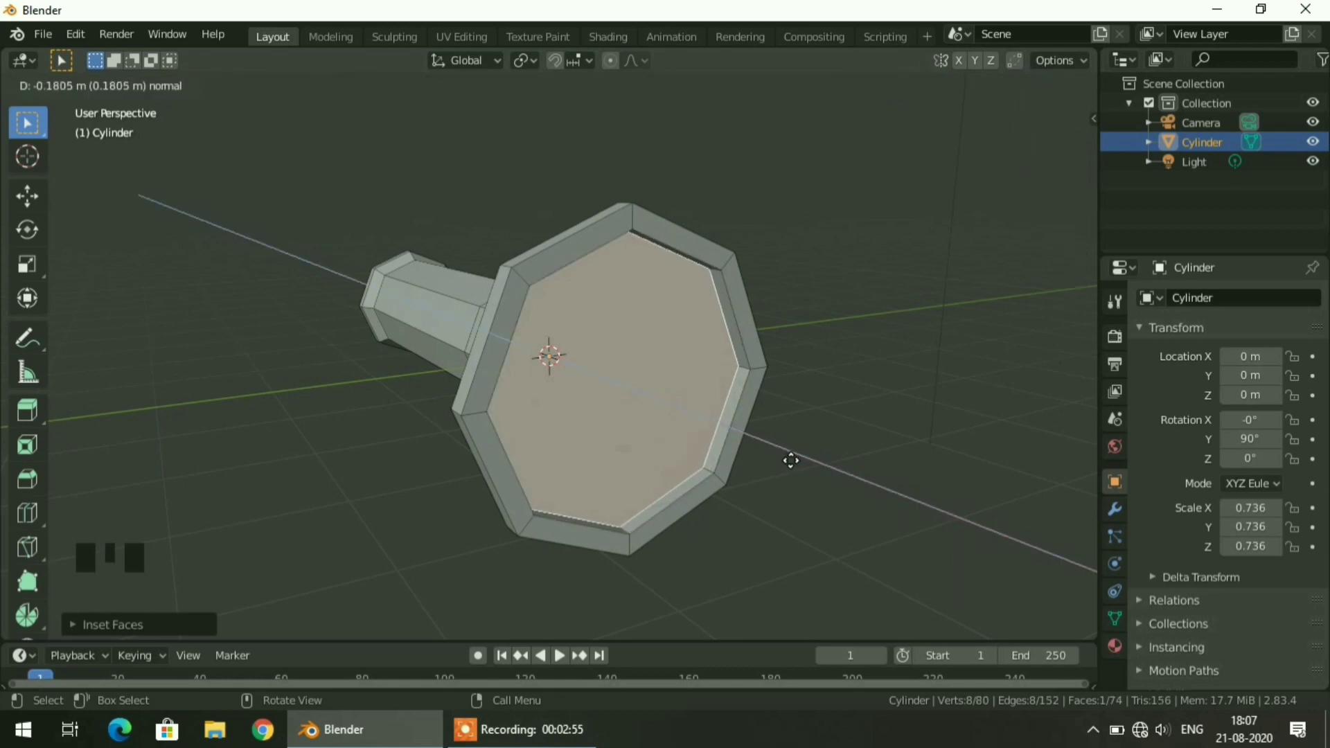
pyautogui.click(790, 460)
pyautogui.moveTo(786, 523); pyautogui.dragTo(550, 570, button='middle')
pyautogui.scroll(-3, 540, 516)
pyautogui.scroll(2, 645, 547)
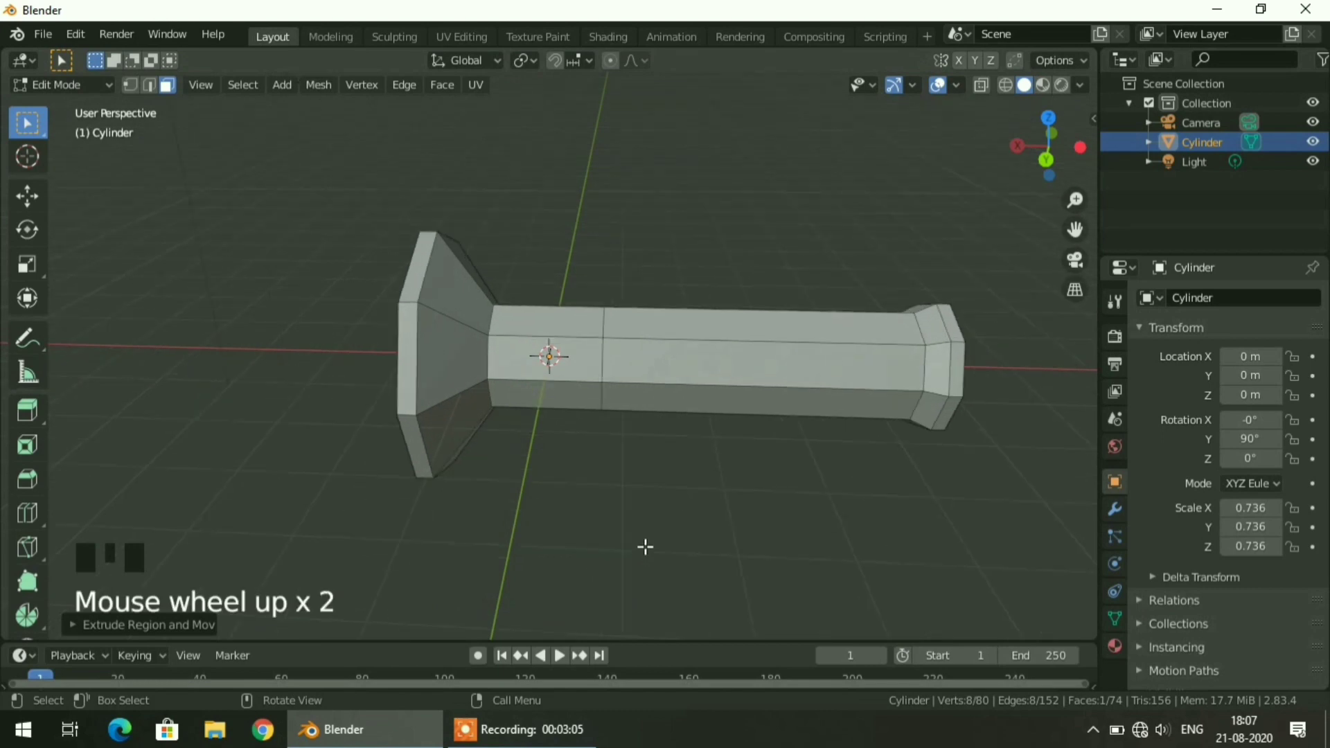
pyautogui.scroll(-3, 609, 538)
pyautogui.moveTo(609, 538); pyautogui.dragTo(778, 578, button='middle')
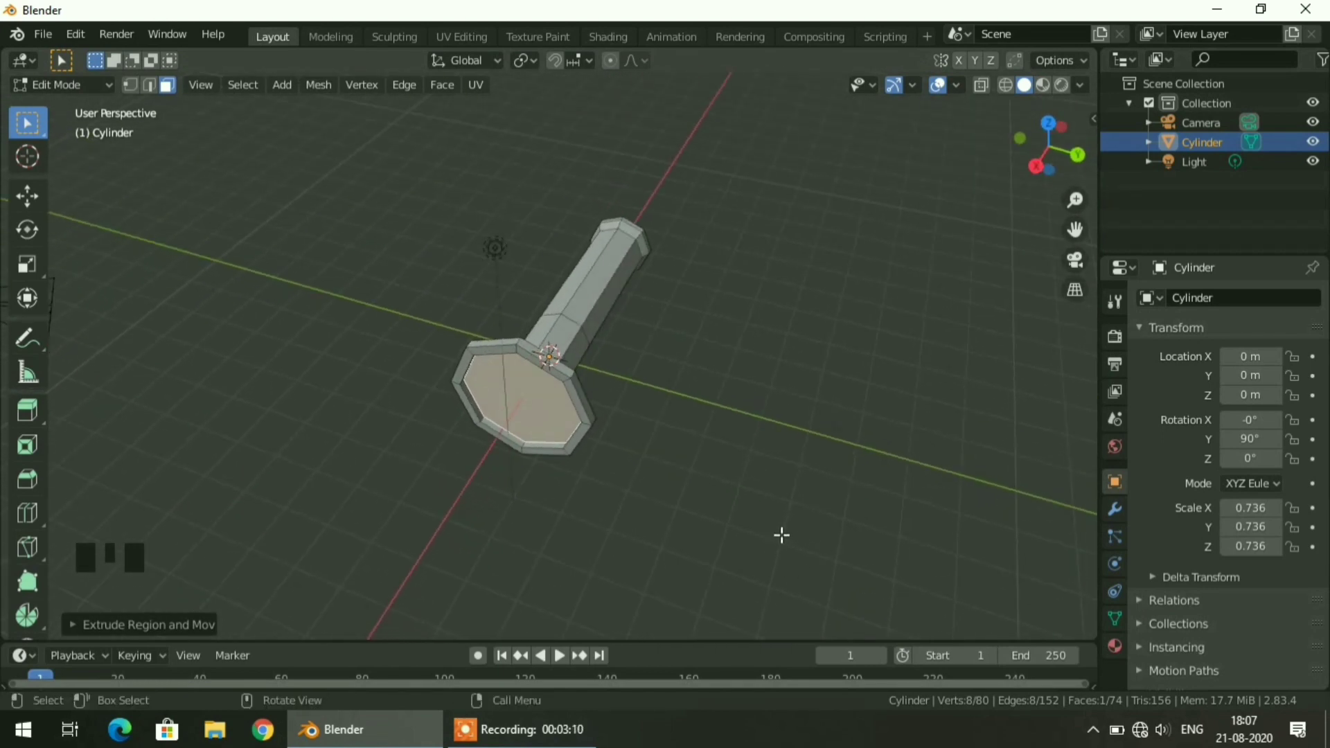
# Step: Return to Object Mode and place the 3D cursor on the shaft near the head
pyautogui.press('Tab')
pyautogui.moveTo(715, 497); pyautogui.dragTo(627, 314, button='middle')
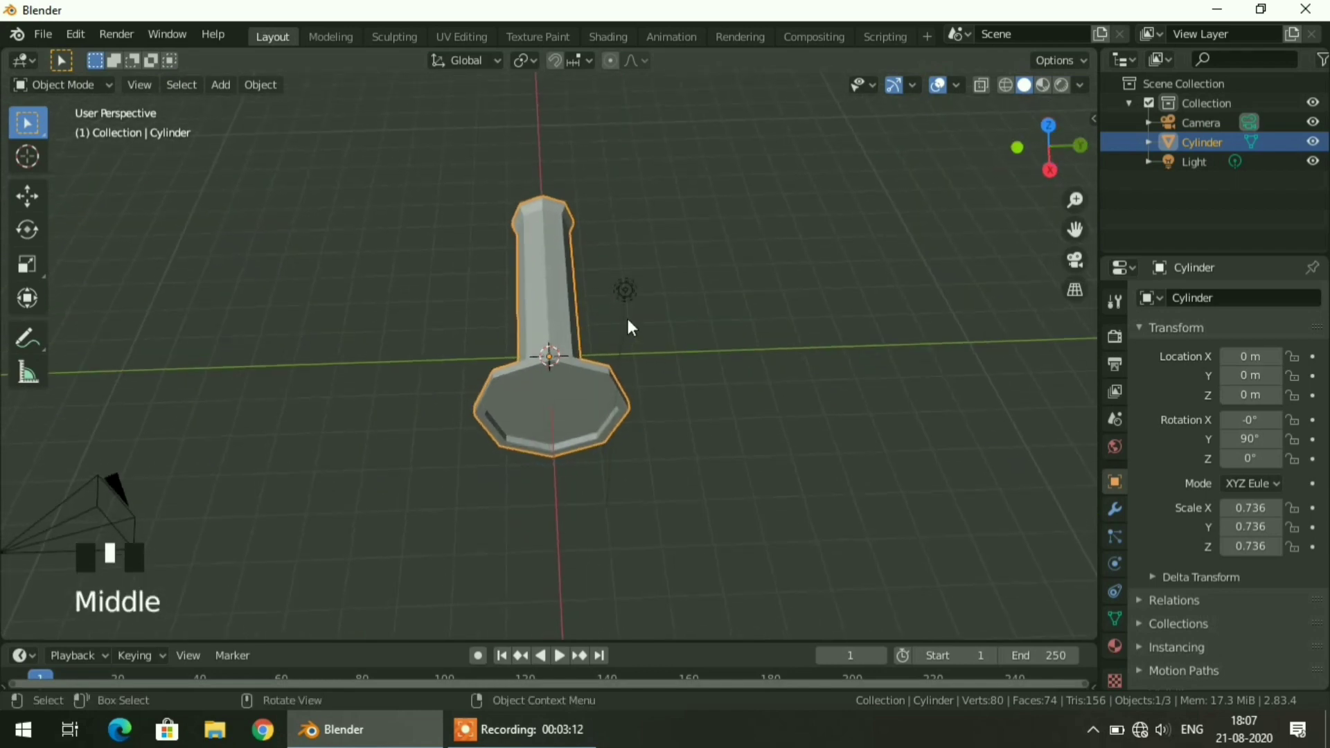
pyautogui.scroll(7, 698, 272)
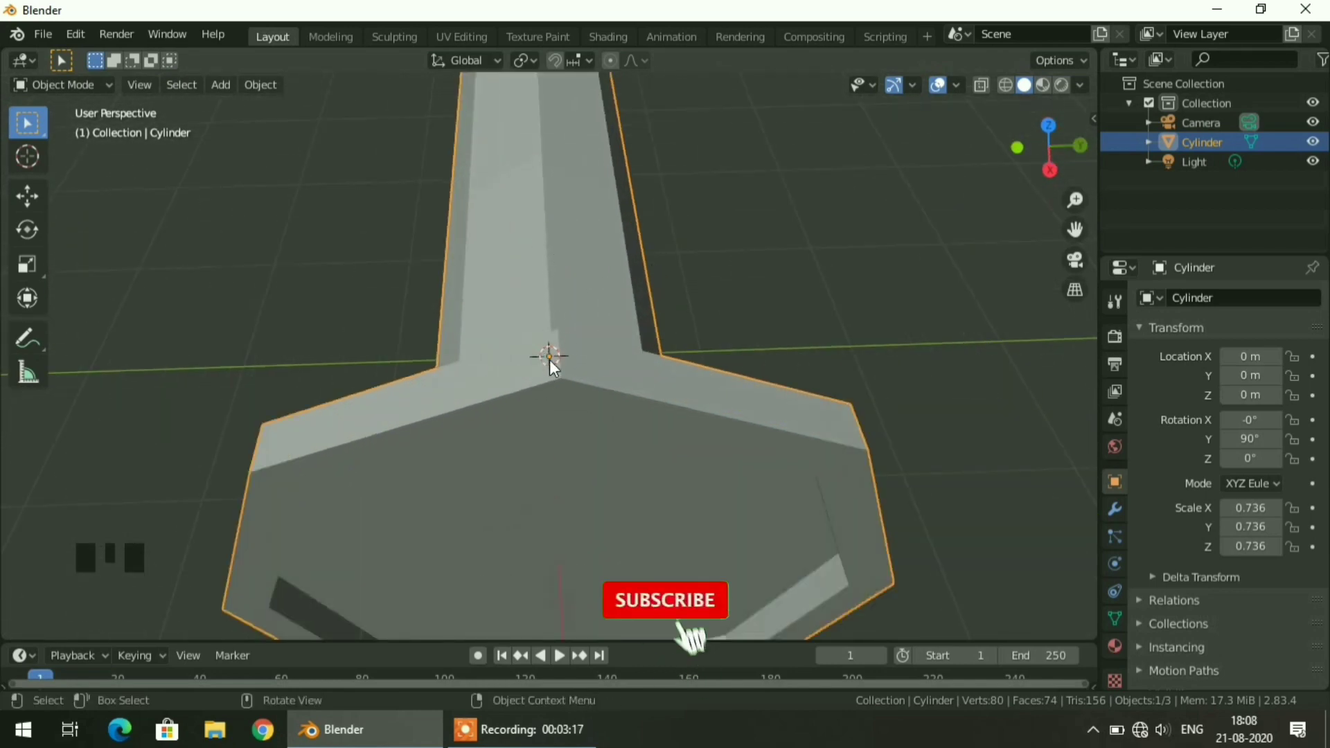
pyautogui.scroll(2, 551, 263)
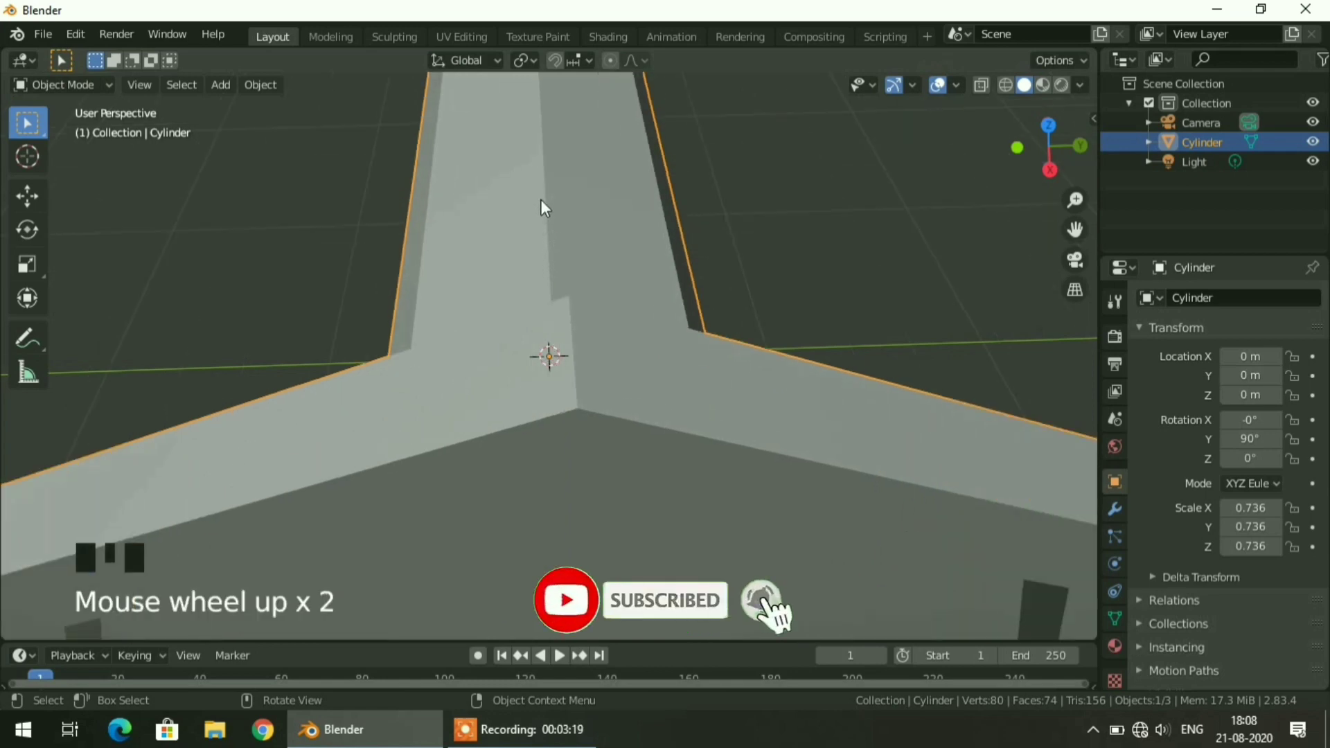
pyautogui.keyDown('shift'); pyautogui.rightClick(542, 170); pyautogui.keyUp('shift')
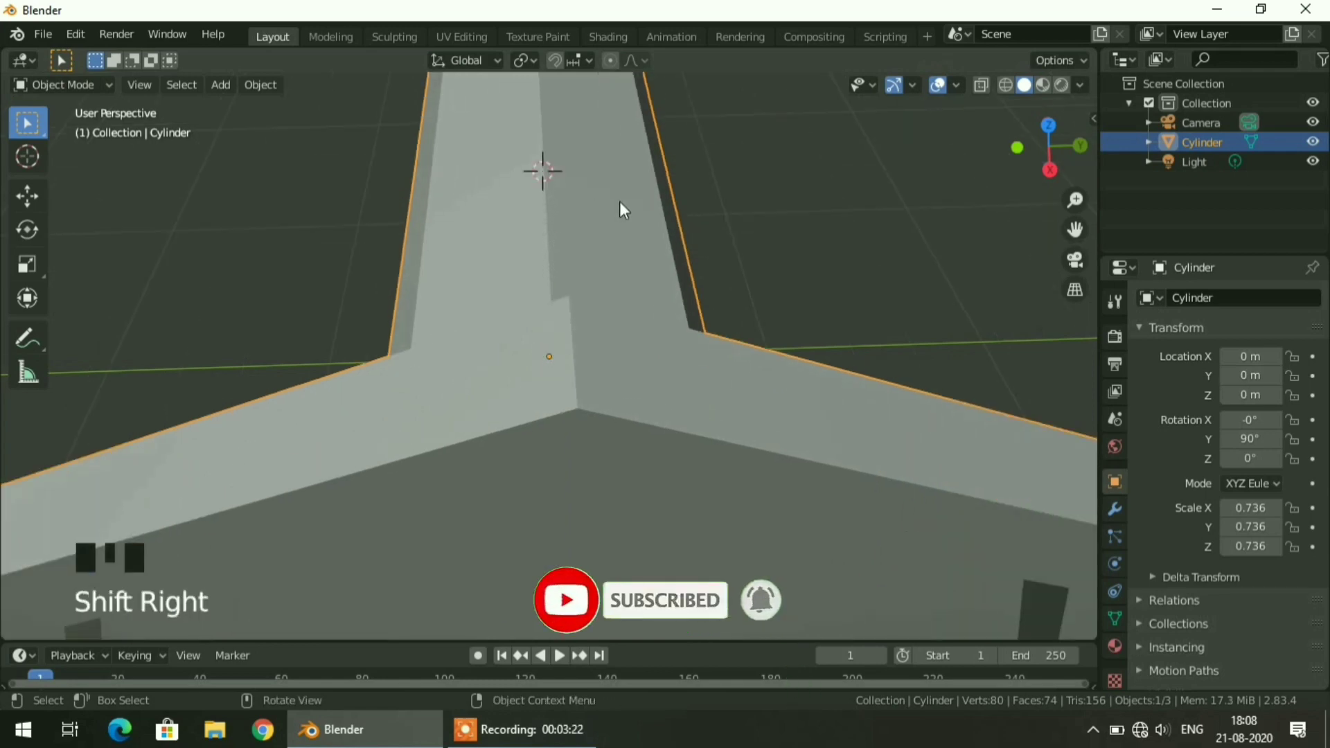
pyautogui.scroll(-4, 621, 206)
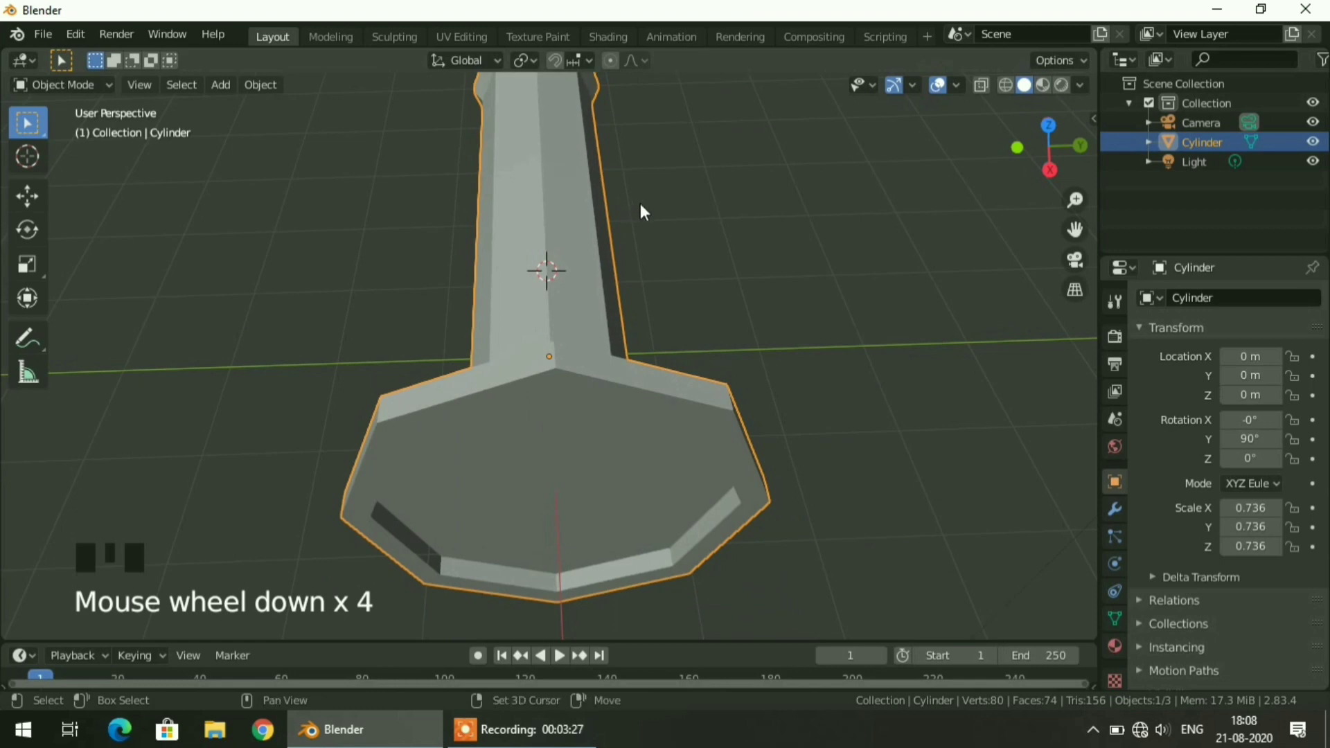
# Step: Add a plane mesh at the cursor, then undo the unwanted plane
pyautogui.hotkey('shift', 'a')
pyautogui.moveTo(659, 141)
pyautogui.click(715, 142)
pyautogui.hotkey('ctrl', 'z')
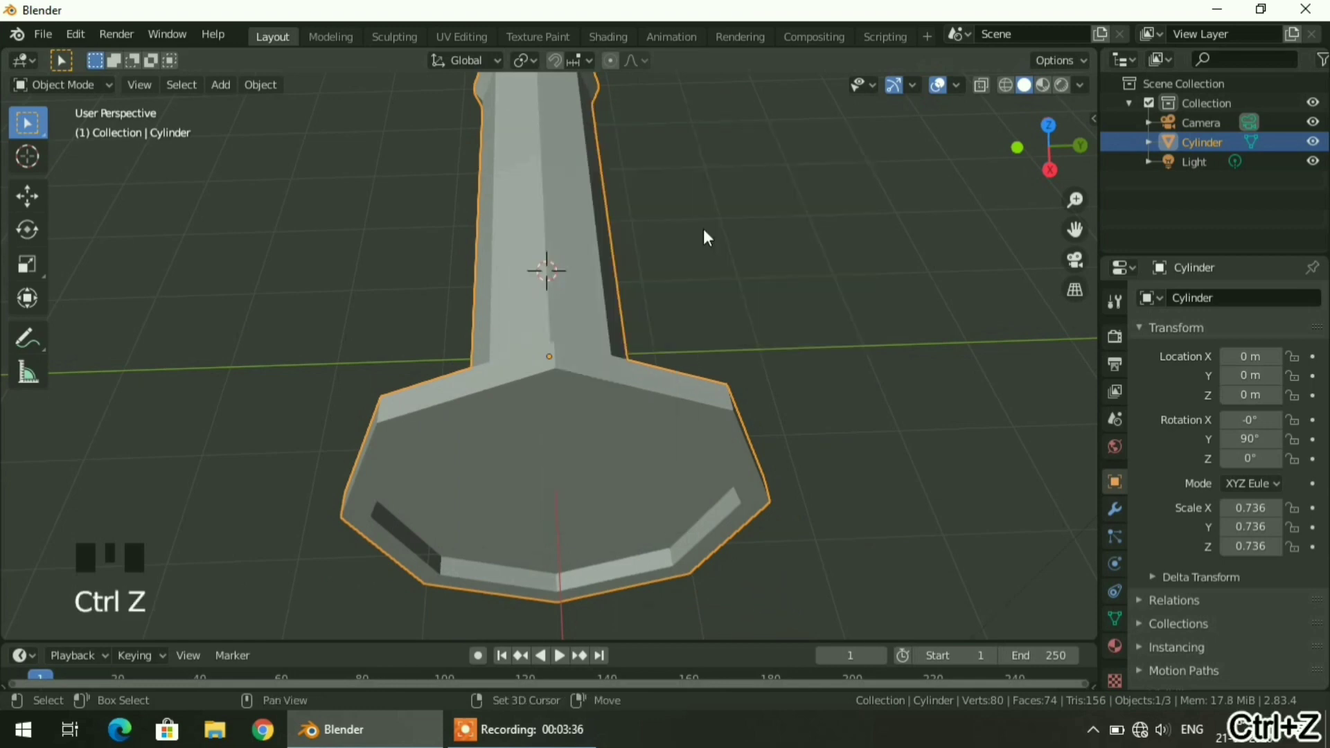
pyautogui.hotkey('shift', 'a')
# Step: Add a cube at the 3D cursor and scale it to 0.227 × 0.189 × 0.166 along X, Y, Z
pyautogui.moveTo(716, 222)
pyautogui.click(784, 250)
pyautogui.scroll(-3, 798, 247)
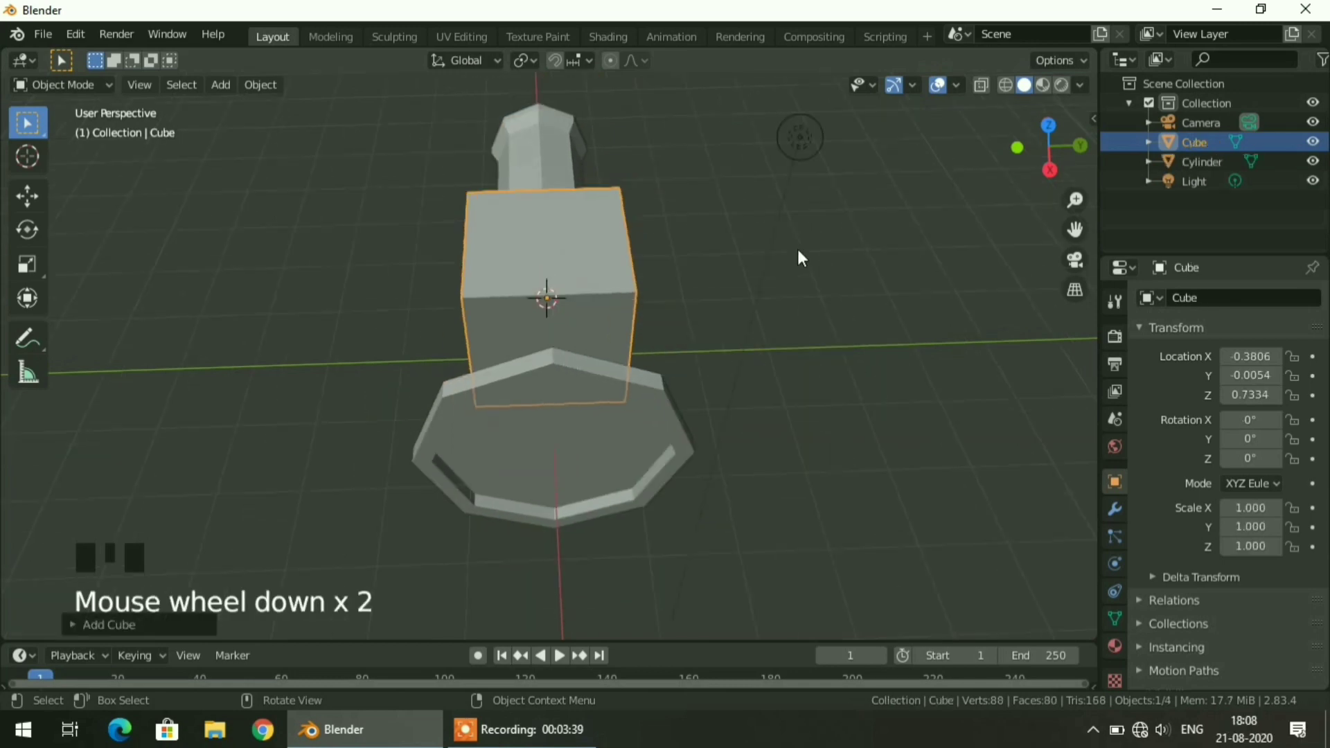
pyautogui.press('s')
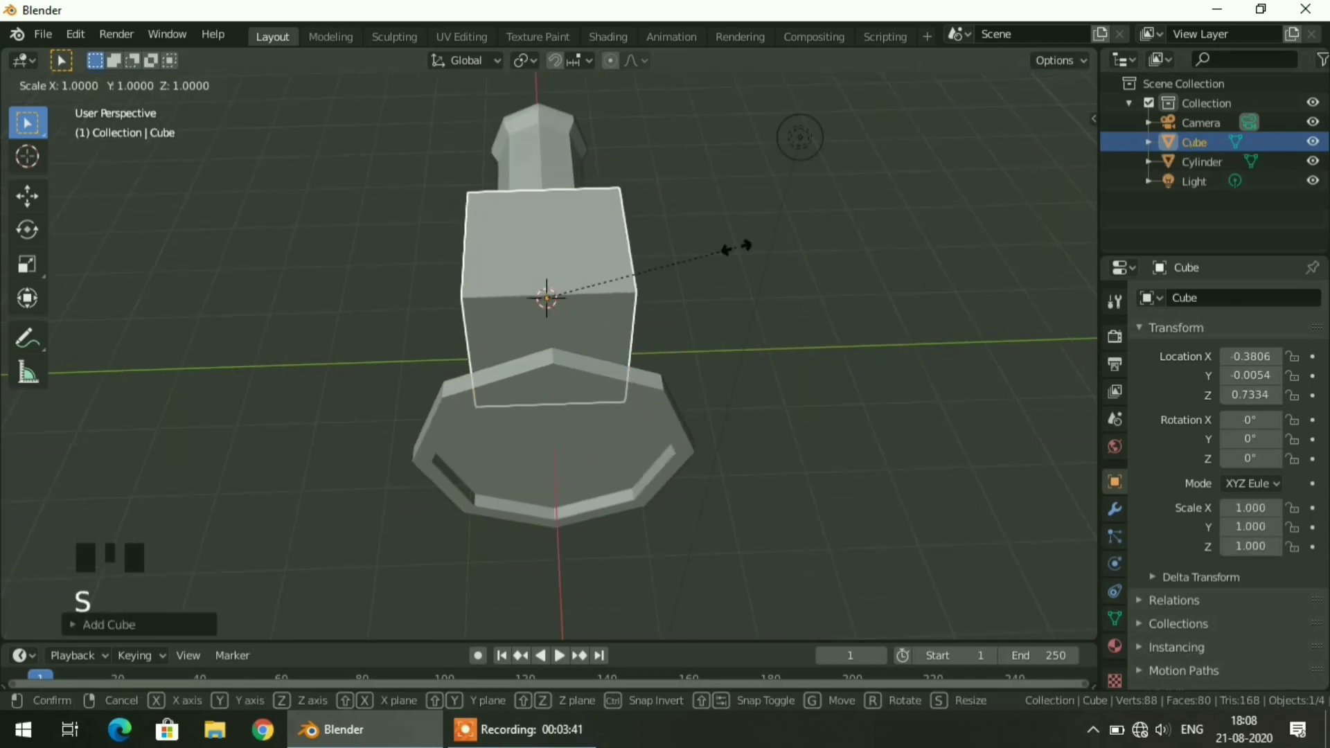
pyautogui.press('x')
pyautogui.click(588, 281)
pyautogui.press('s')
pyautogui.press('y')
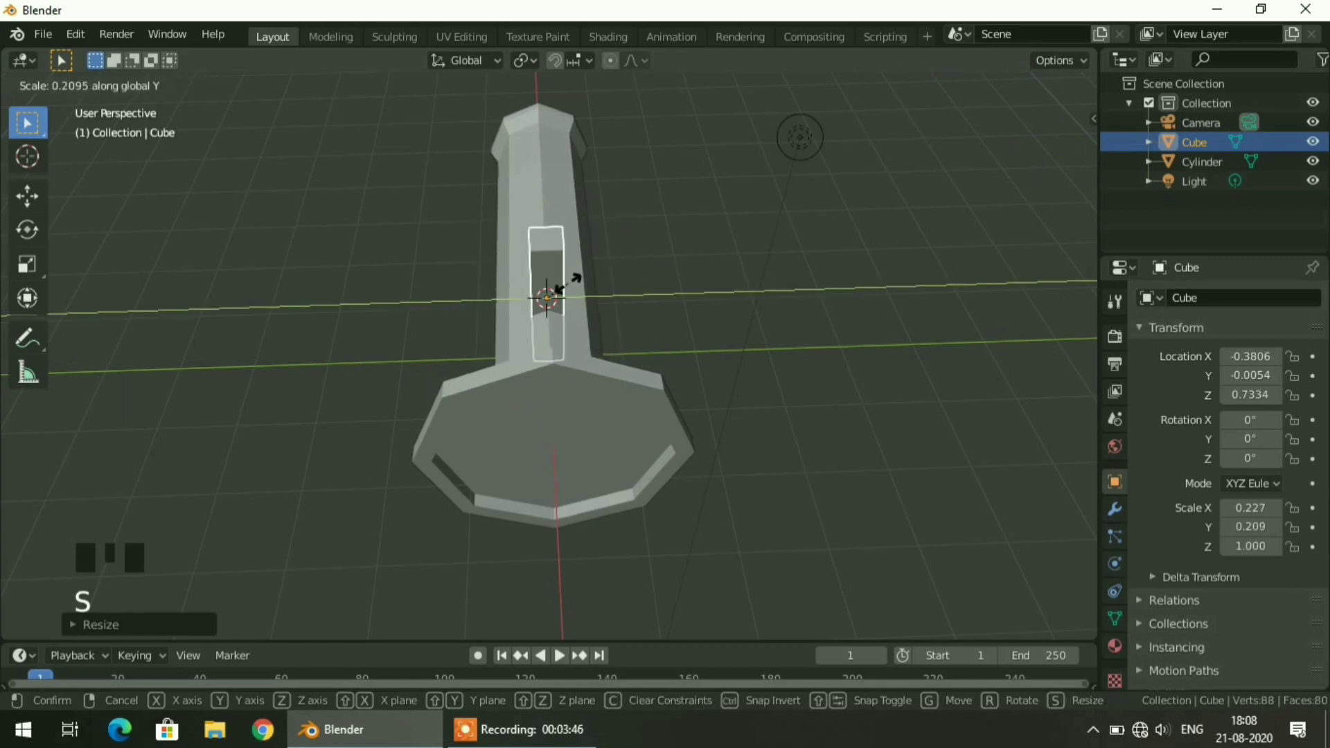
pyautogui.click(568, 284)
pyautogui.press('s')
pyautogui.press('z')
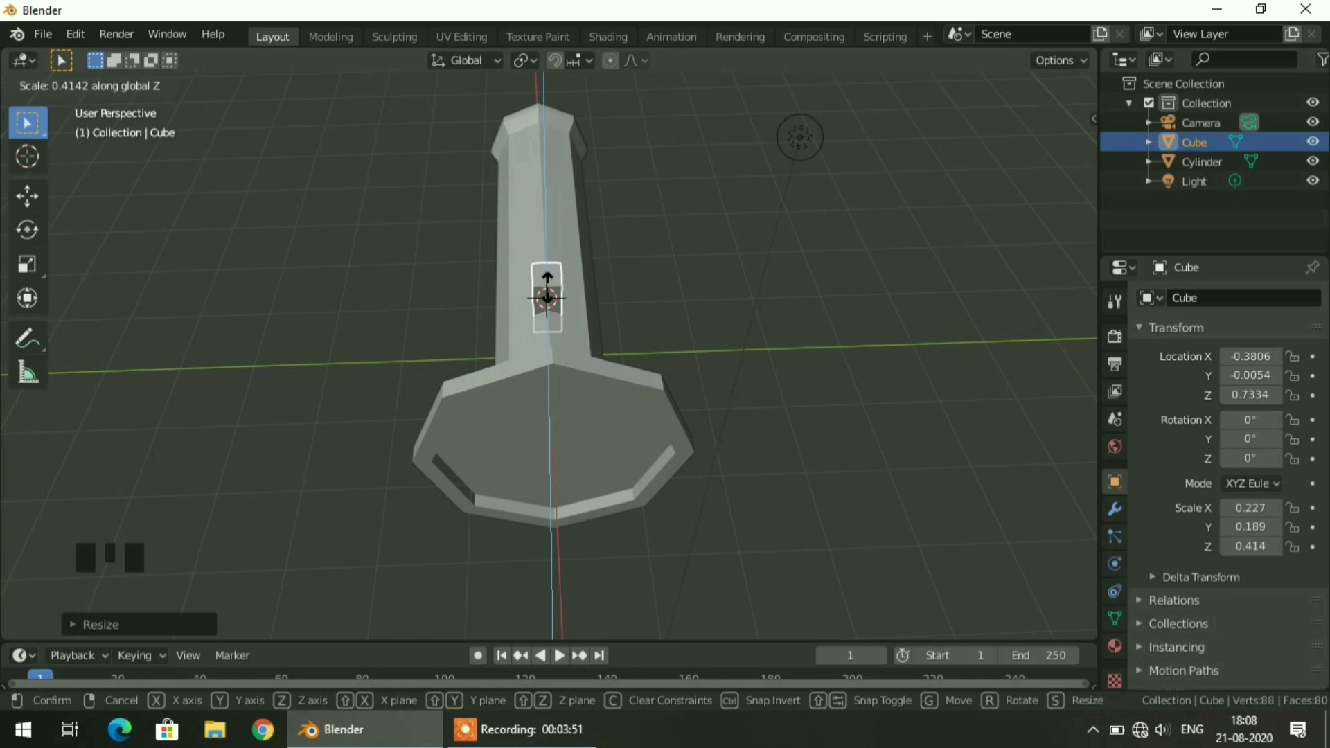
pyautogui.click(547, 295)
pyautogui.moveTo(721, 320); pyautogui.dragTo(617, 363, button='middle')
# Step: Give the flashlight body a new material with a near-black base color (value 0.093)
pyautogui.scroll(-6, 630, 372)
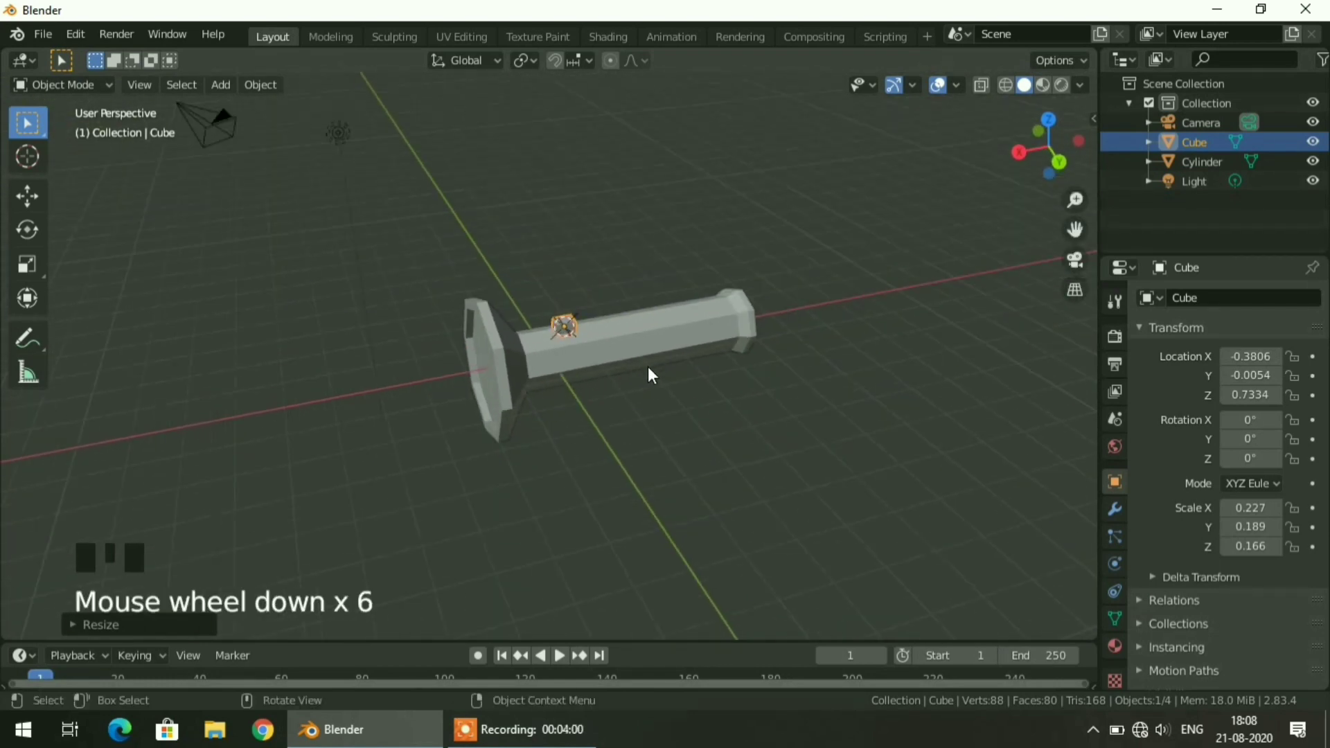
pyautogui.scroll(-2, 653, 369)
pyautogui.scroll(4, 652, 369)
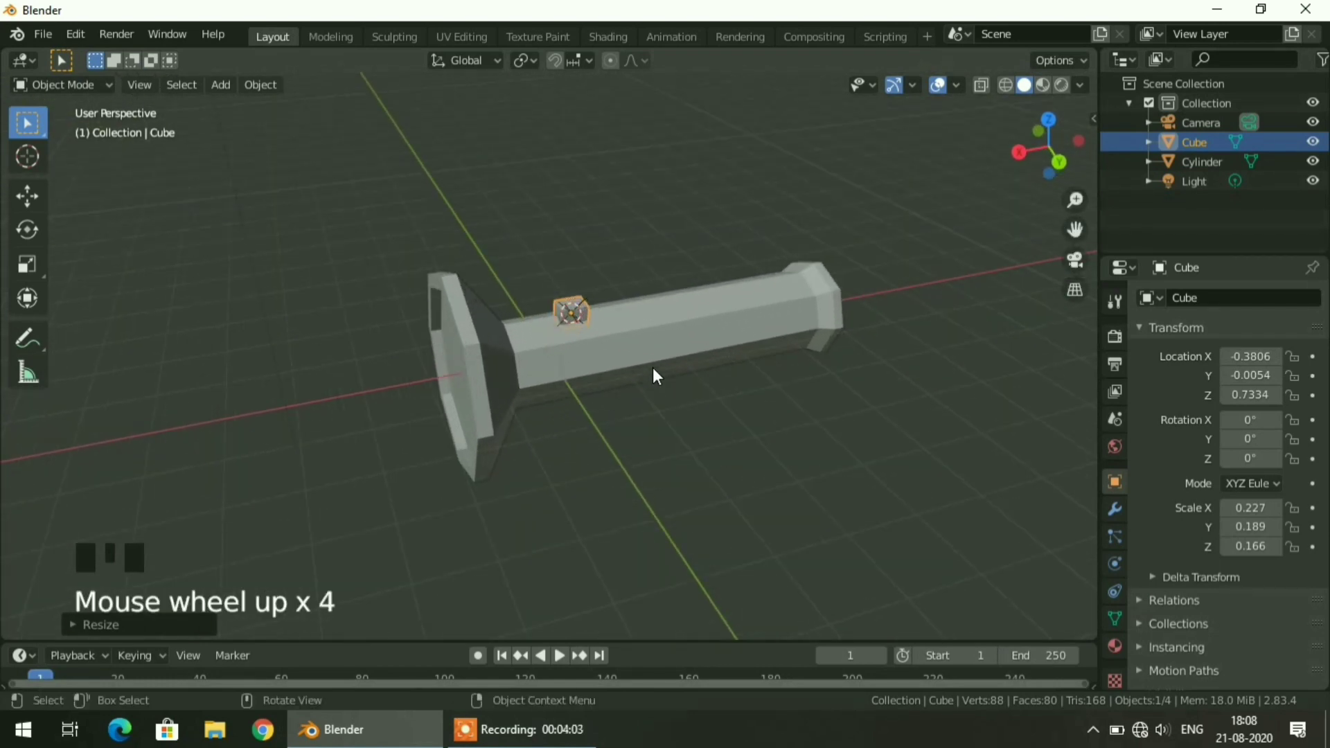
pyautogui.scroll(3, 655, 376)
pyautogui.scroll(-2, 634, 363)
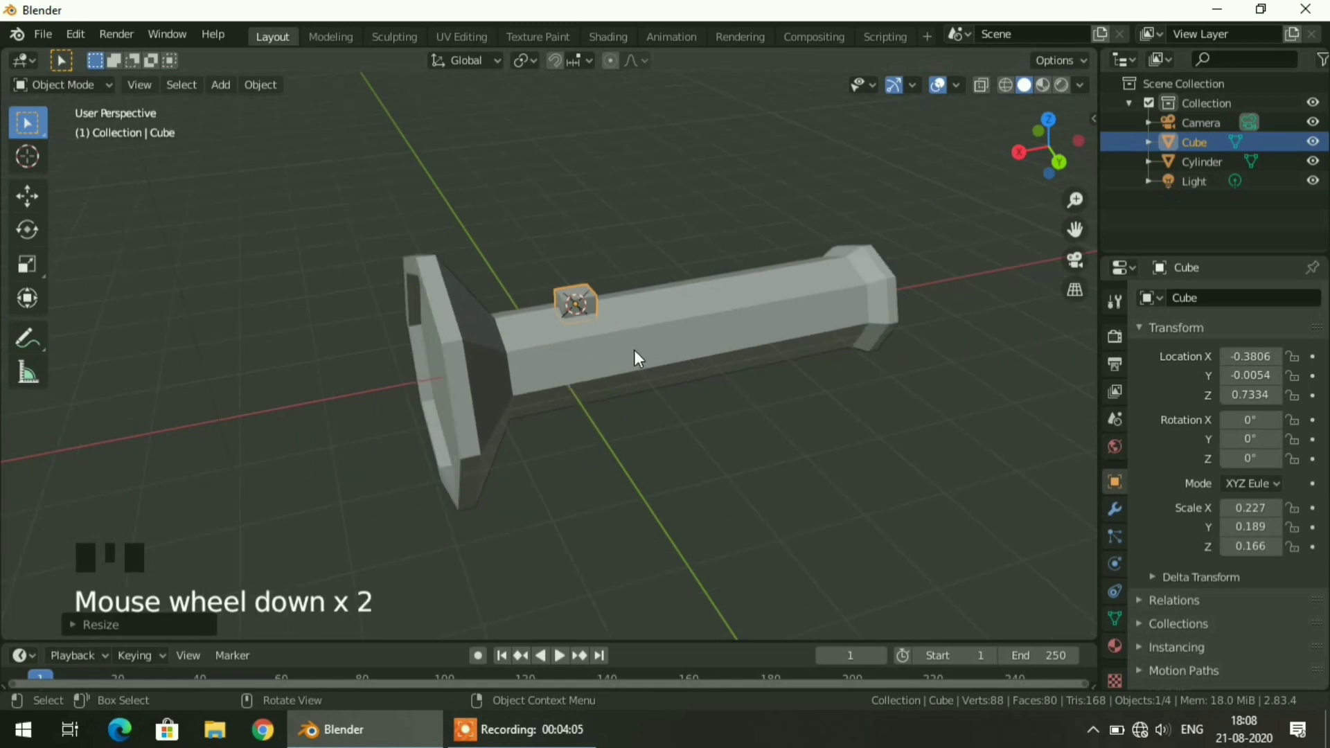
pyautogui.click(588, 360)
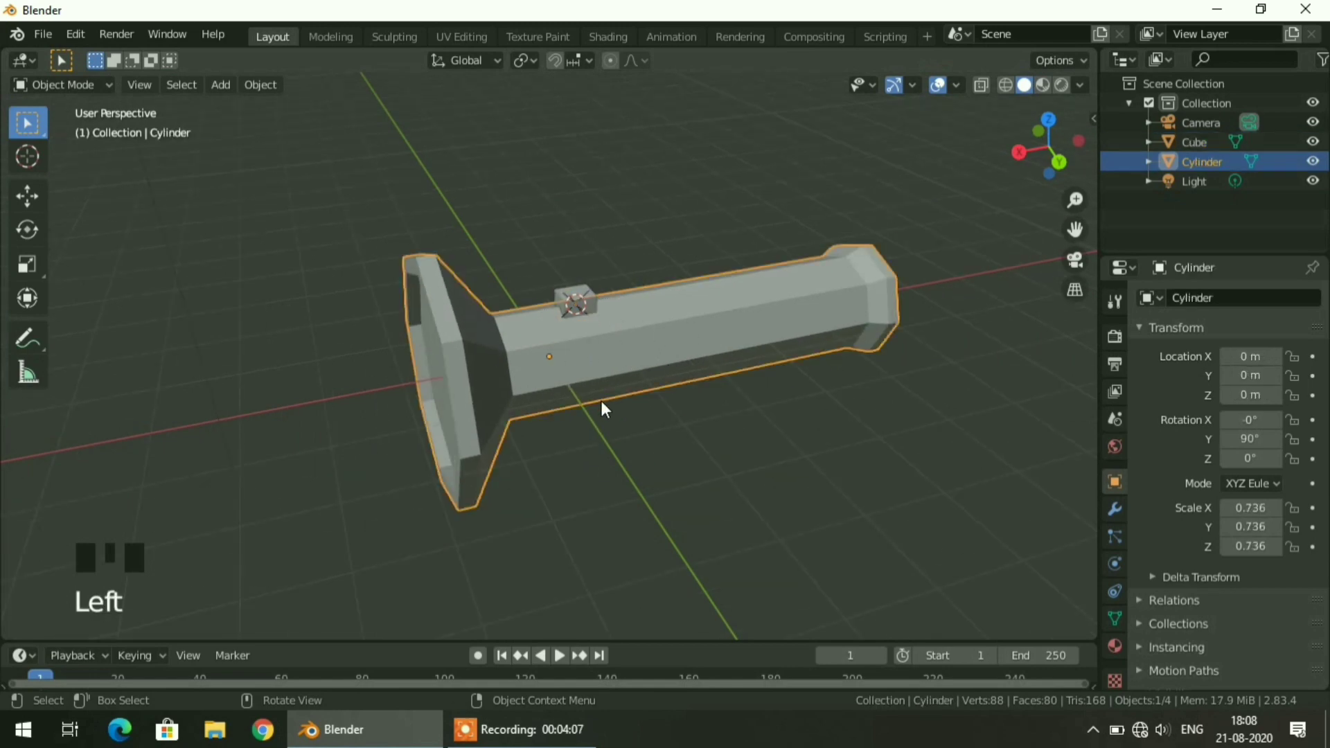
pyautogui.click(1116, 645)
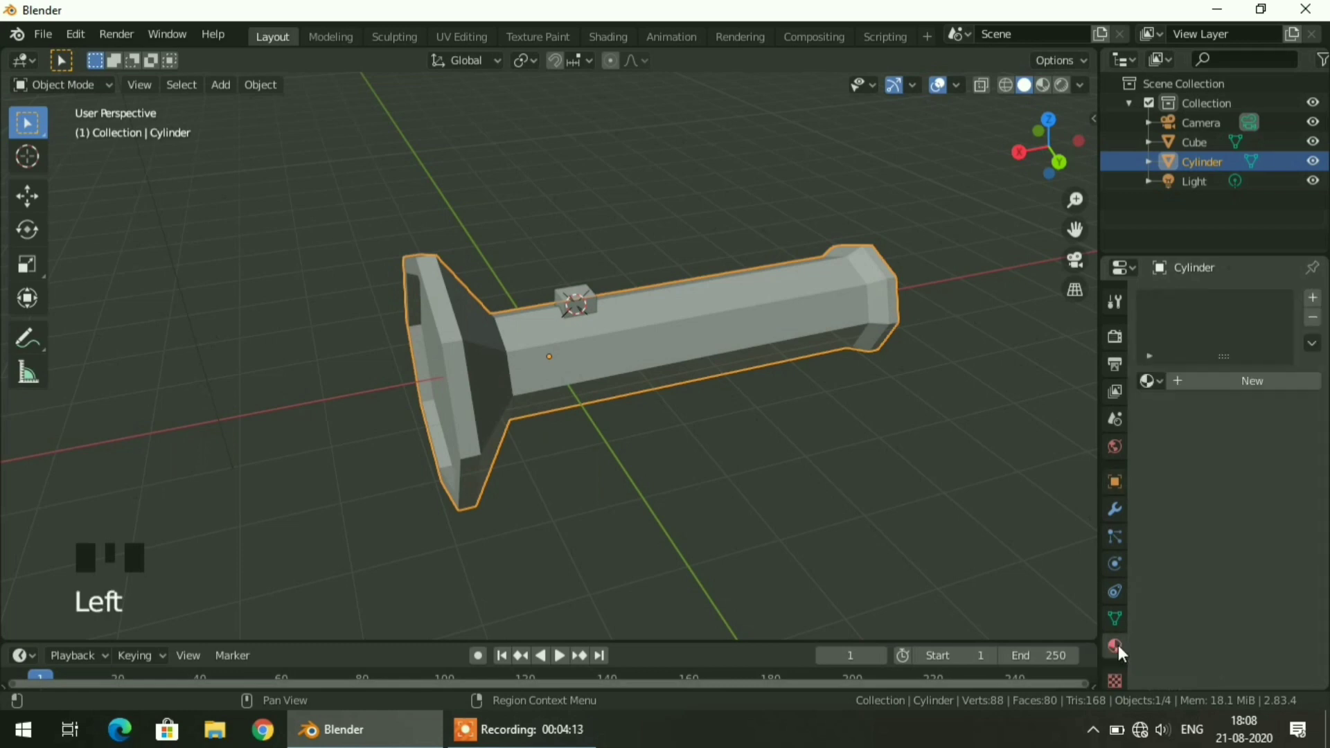
pyautogui.click(1262, 381)
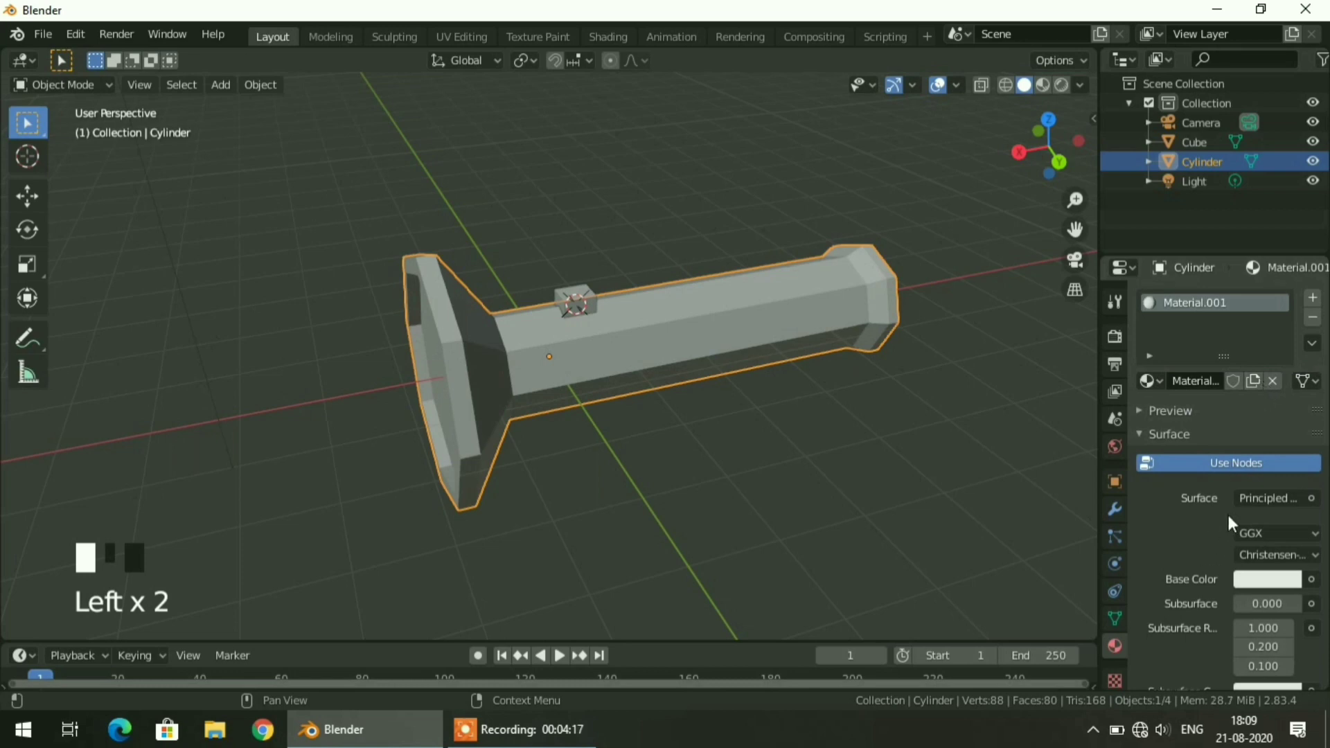
pyautogui.scroll(-1, 1233, 527)
pyautogui.click(1261, 543)
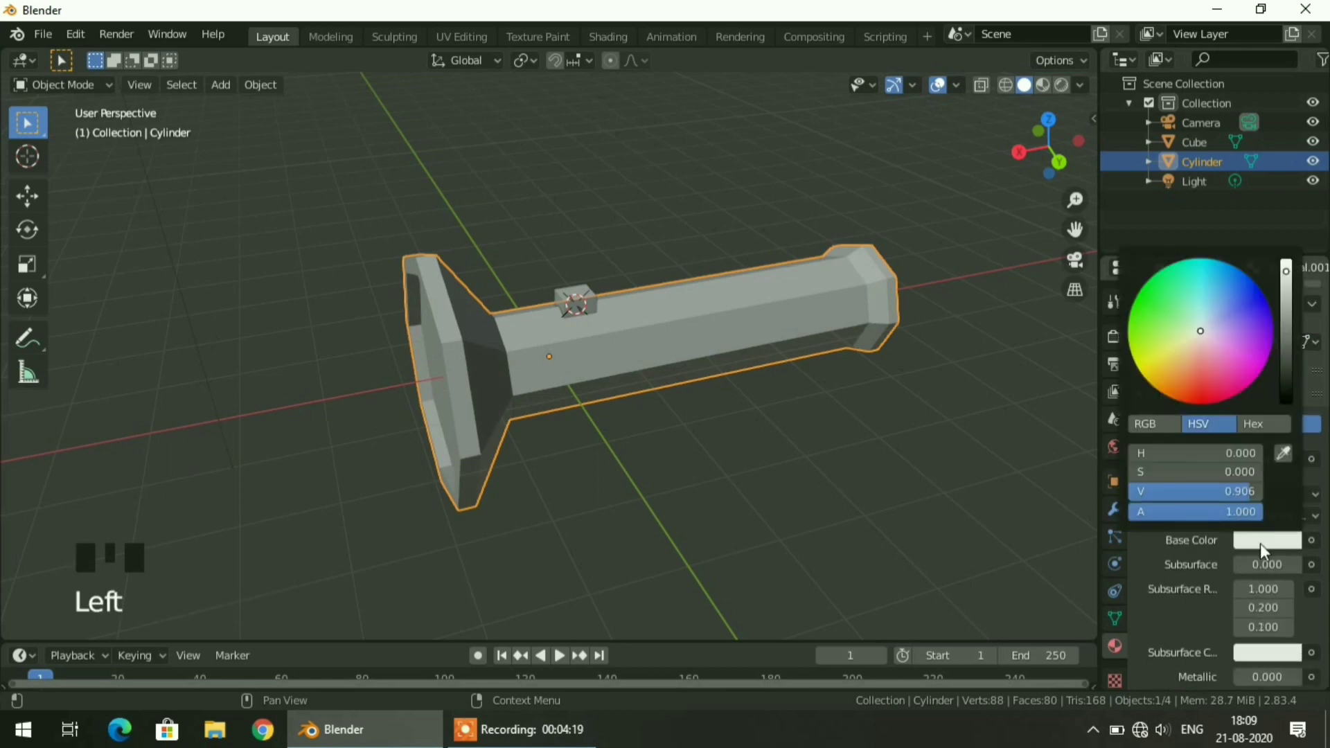
pyautogui.click(1286, 390)
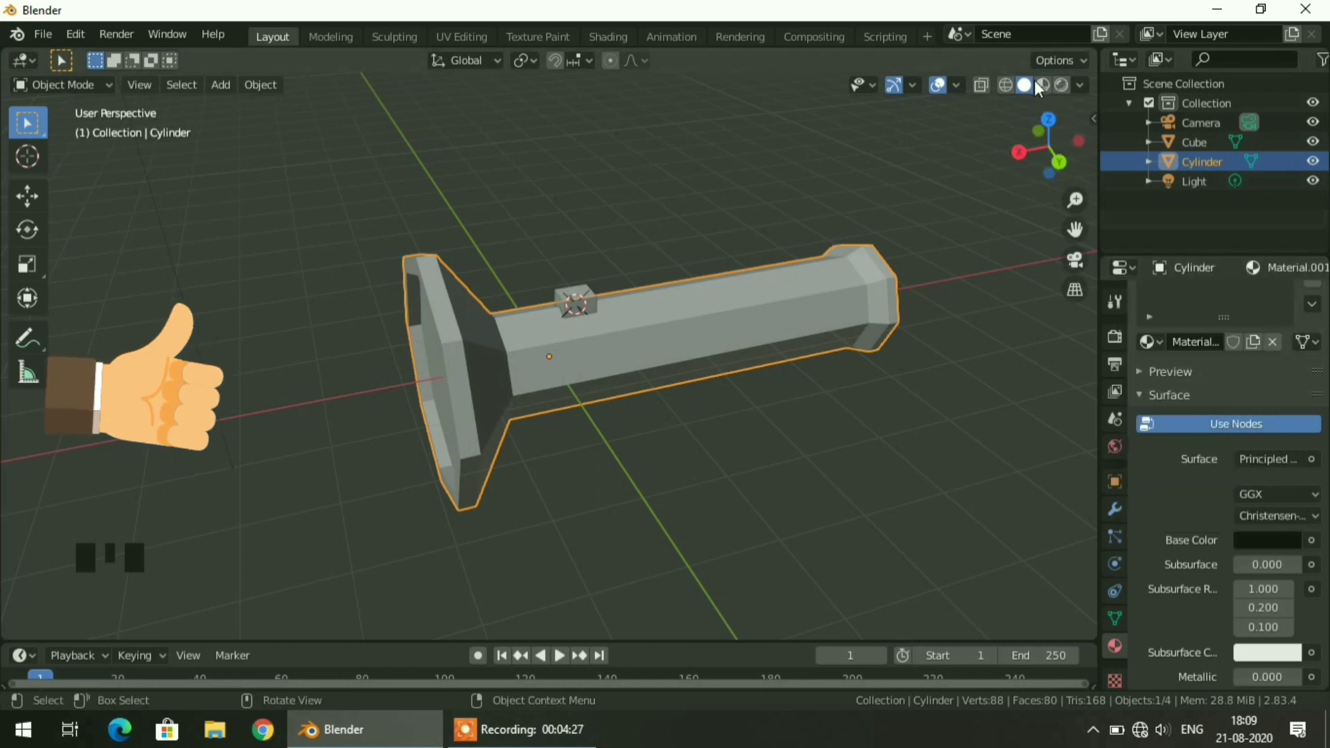
# Step: Switch the viewport to Rendered shading and orbit around the dark flashlight
pyautogui.click(1062, 85)
pyautogui.scroll(-3, 790, 443)
pyautogui.moveTo(790, 445)
pyautogui.mouseDown(button='middle')
pyautogui.moveTo(892, 420)
pyautogui.moveTo(479, 386)
pyautogui.moveTo(816, 411)
pyautogui.moveTo(763, 437)
pyautogui.mouseUp(button='middle')
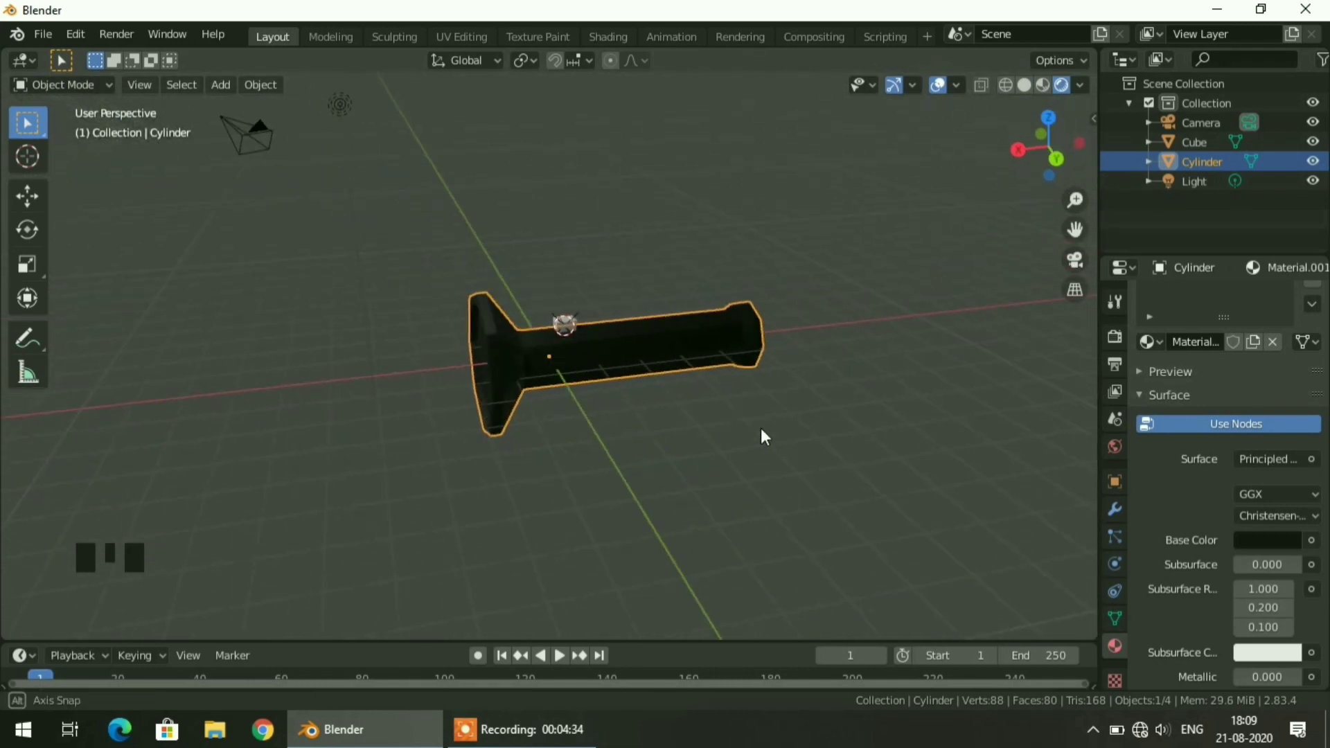
# Step: Give the button cube a new material with a darkened yellow gold base color and raised Metallic
pyautogui.scroll(2, 1191, 436)
pyautogui.scroll(1, 610, 320)
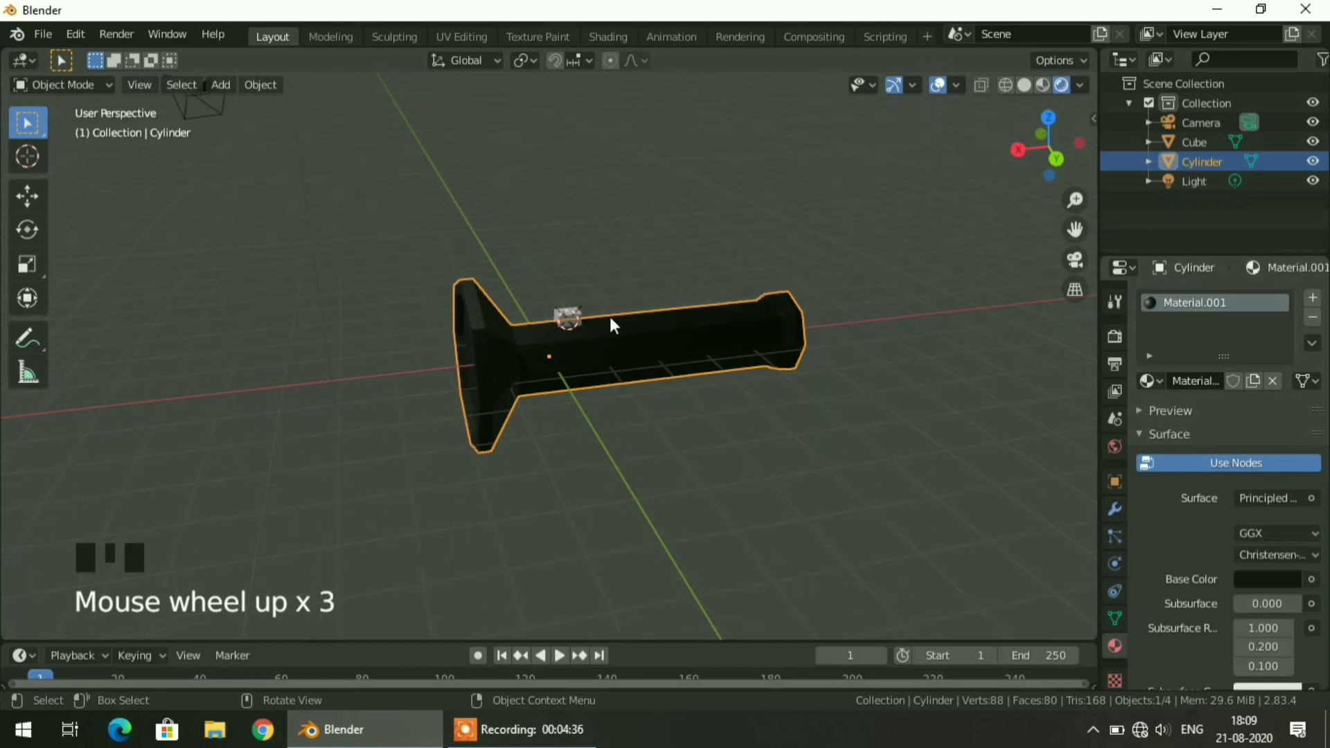
pyautogui.click(575, 315)
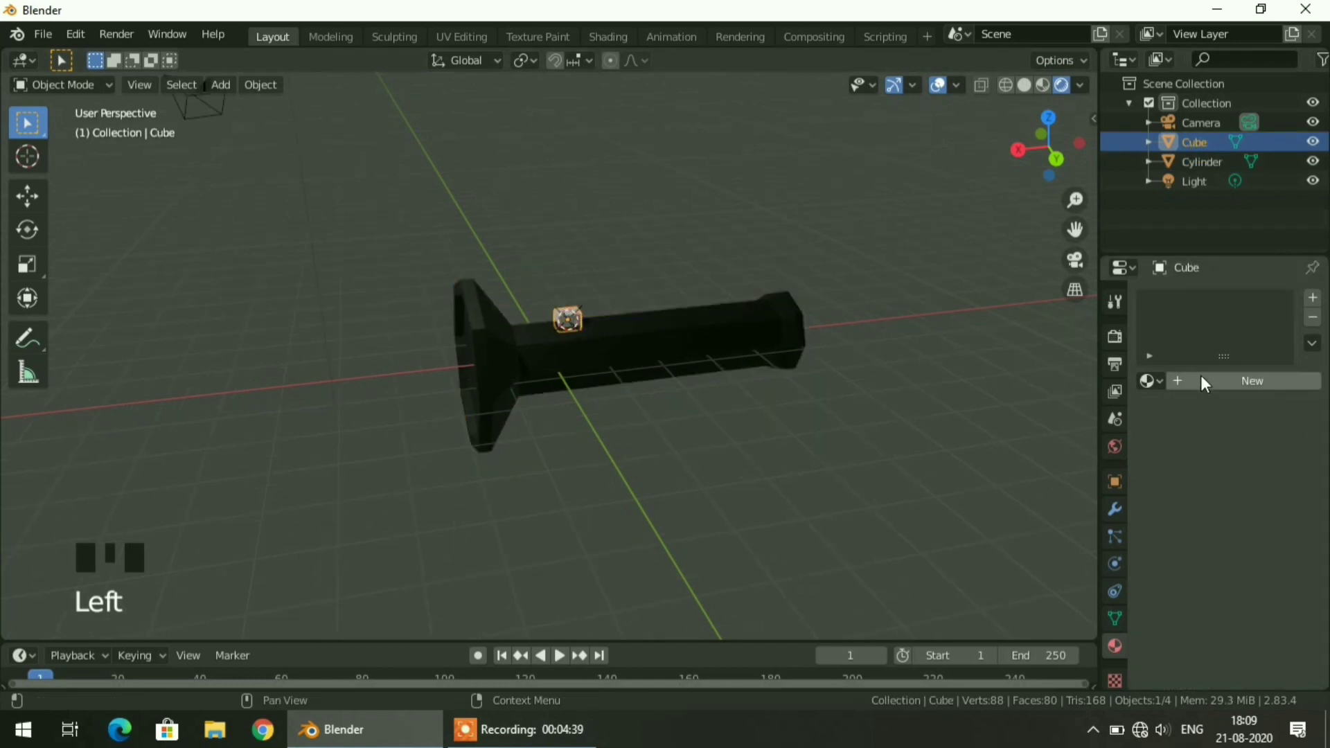
pyautogui.click(1200, 375)
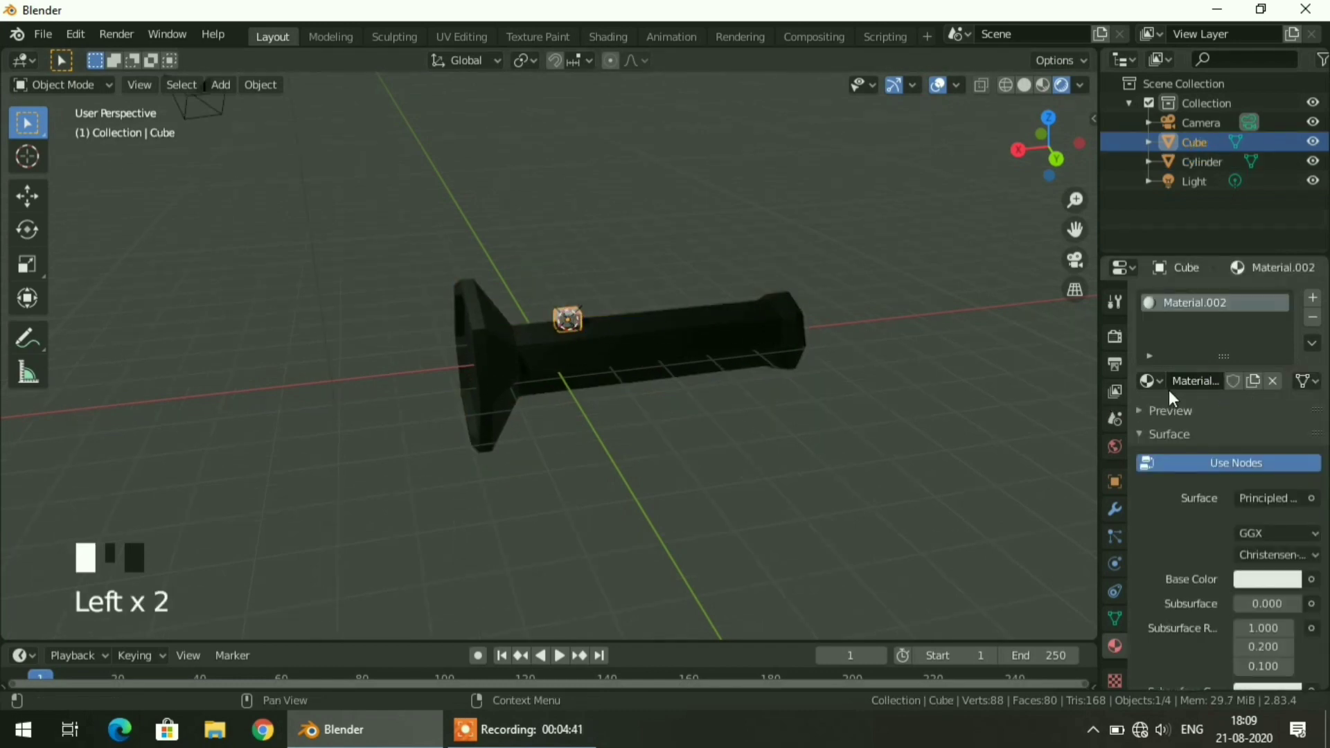
pyautogui.click(1275, 584)
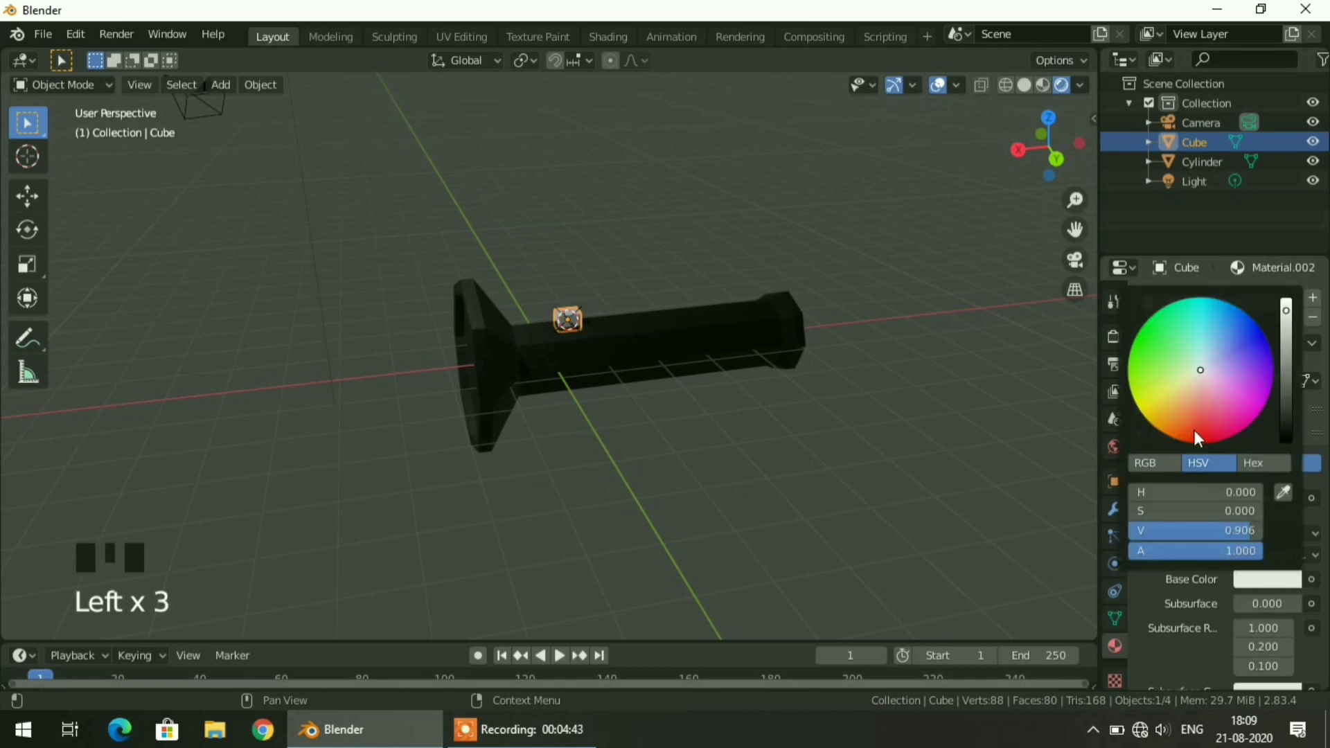
pyautogui.moveTo(1181, 413); pyautogui.dragTo(1175, 401)
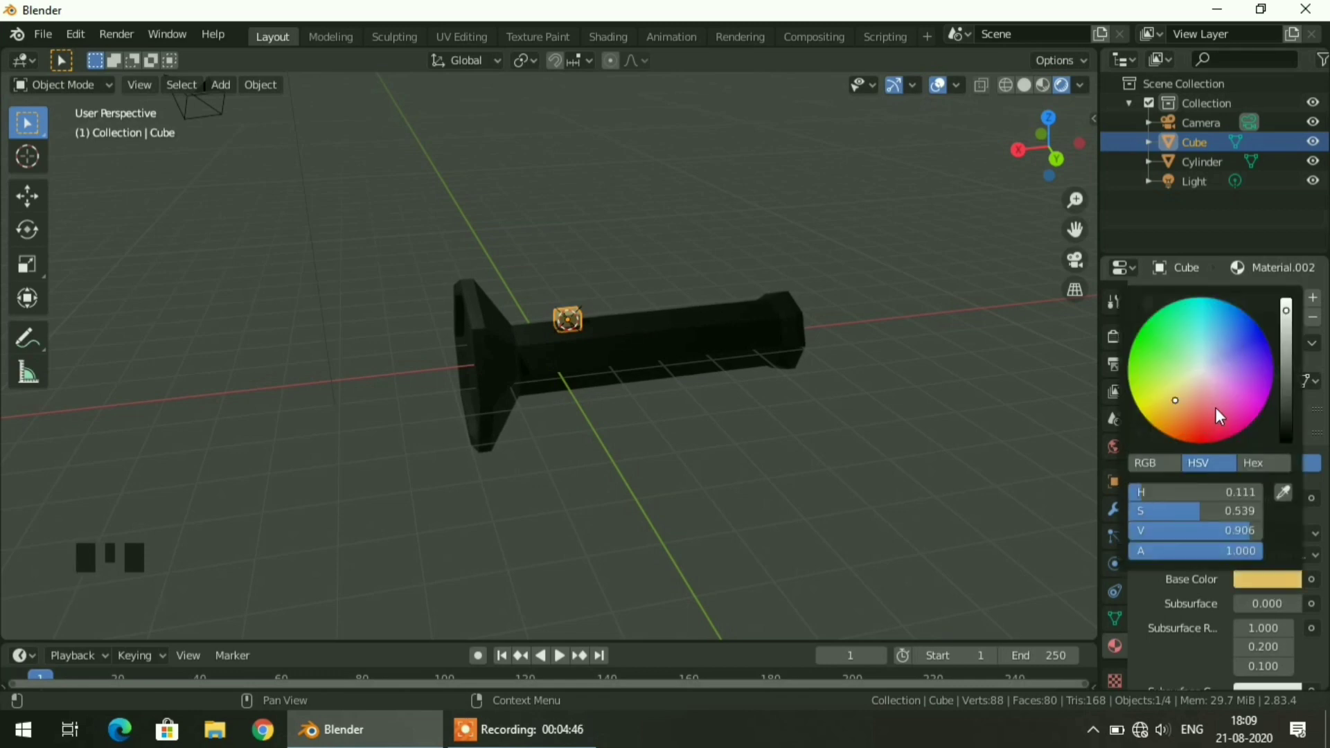
pyautogui.moveTo(1286, 362); pyautogui.dragTo(1285, 340)
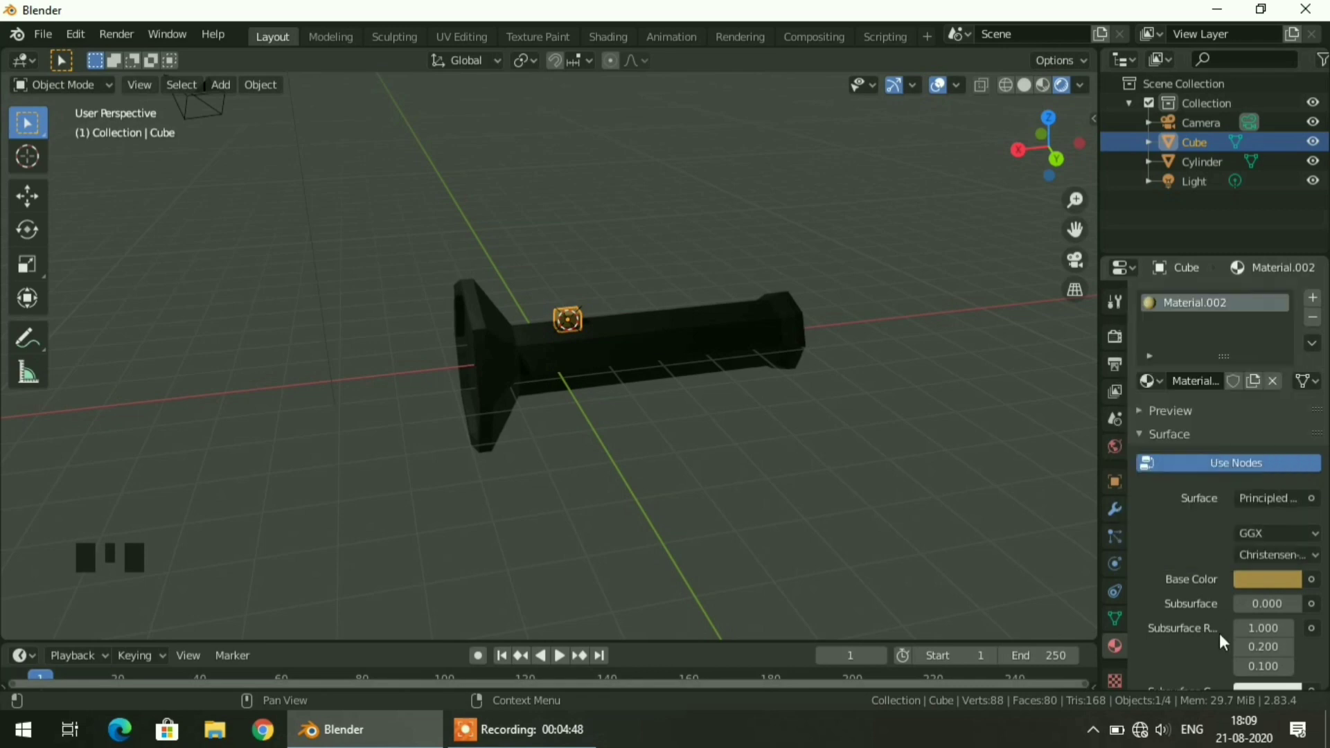
pyautogui.scroll(-2, 1223, 626)
pyautogui.scroll(-1, 1268, 664)
pyautogui.moveTo(1269, 600); pyautogui.dragTo(1312, 600)
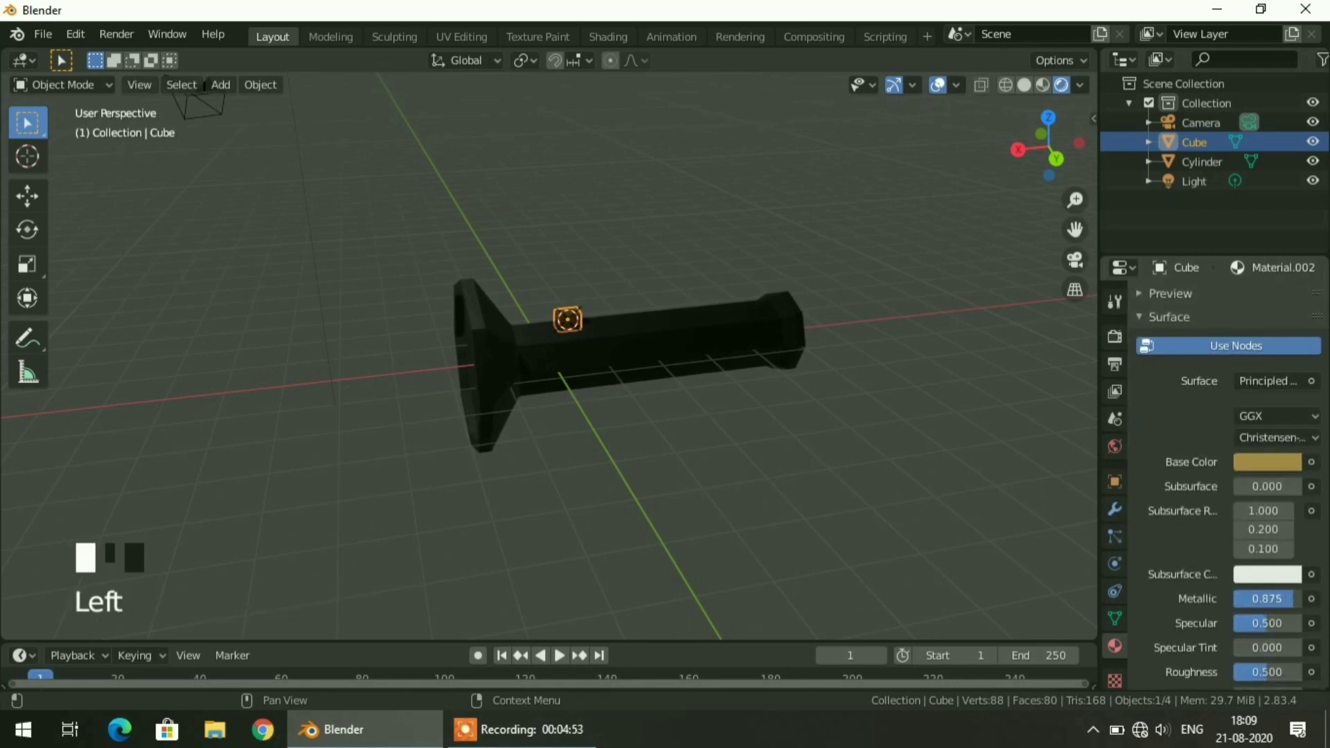
# Step: Raise the flashlight body material's roughness from 0.5 to 0.792
pyautogui.scroll(-1, 1240, 596)
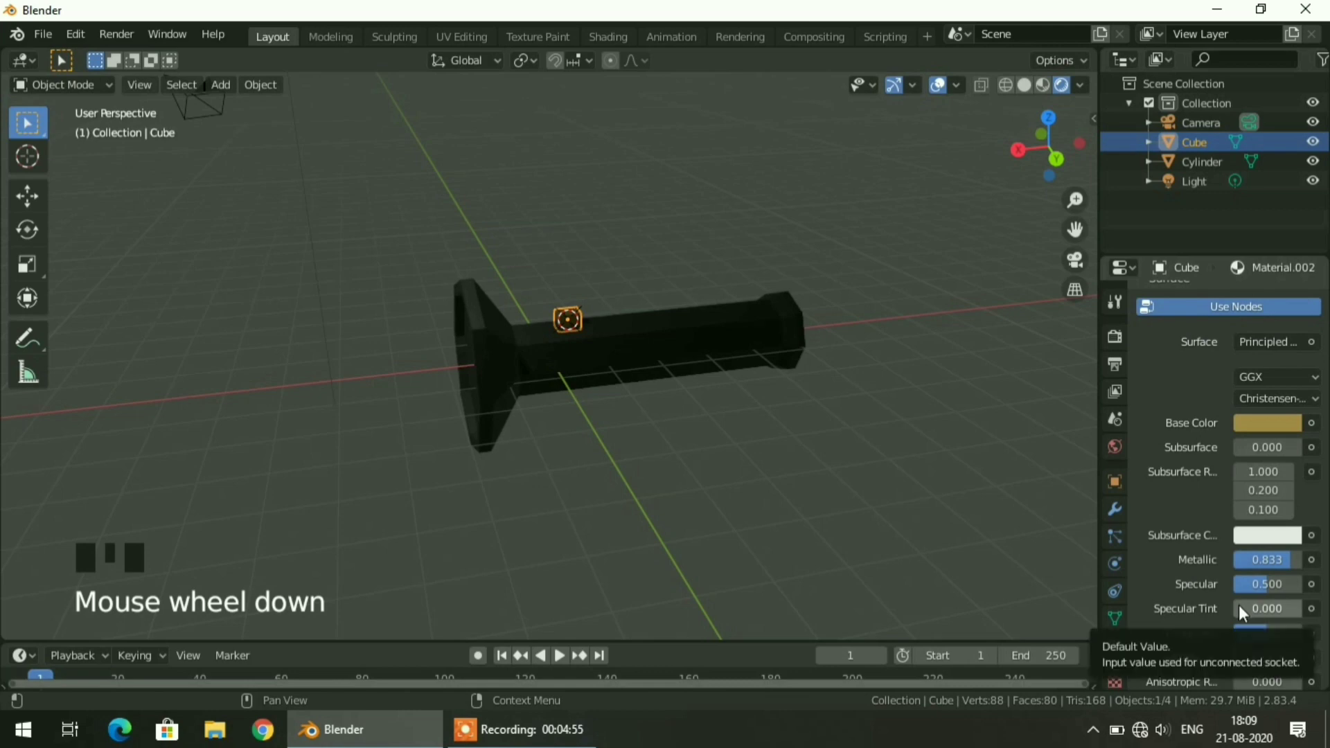
pyautogui.scroll(-1, 1270, 585)
pyautogui.click(666, 349)
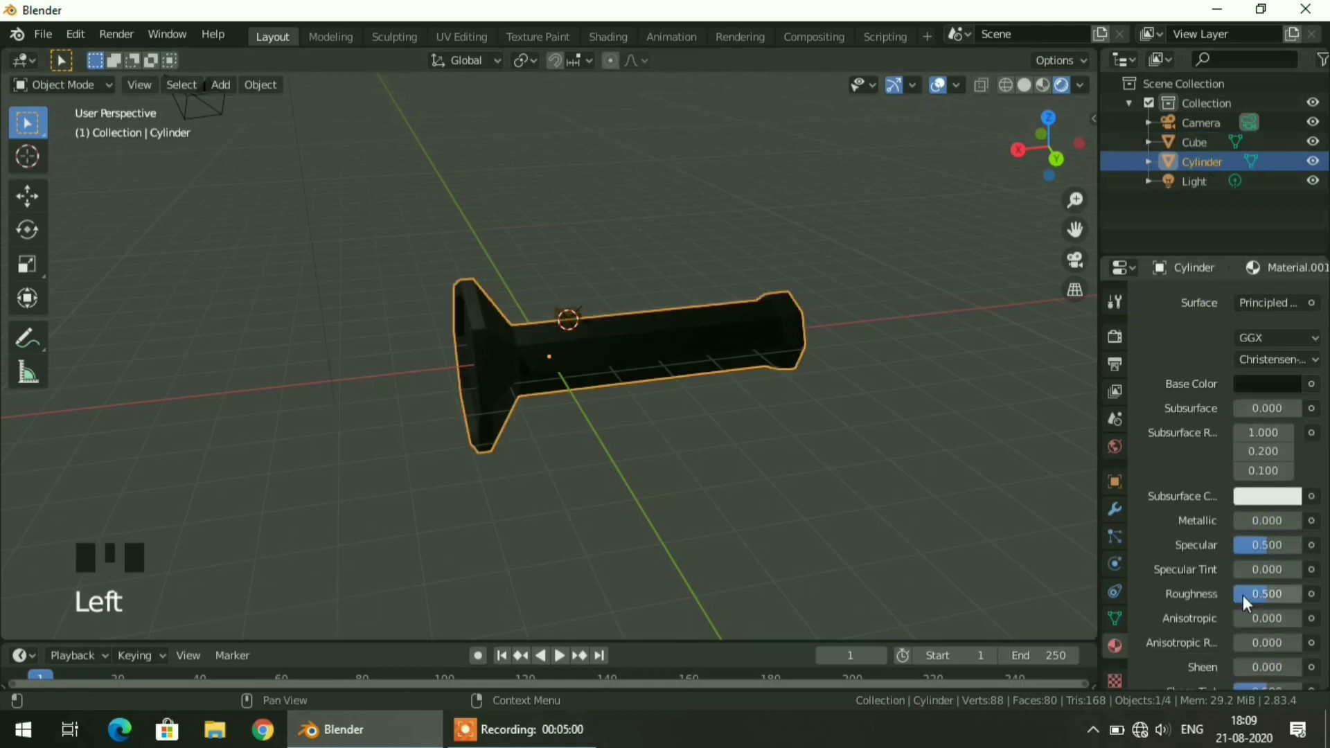
pyautogui.moveTo(1274, 596); pyautogui.dragTo(1274, 596)
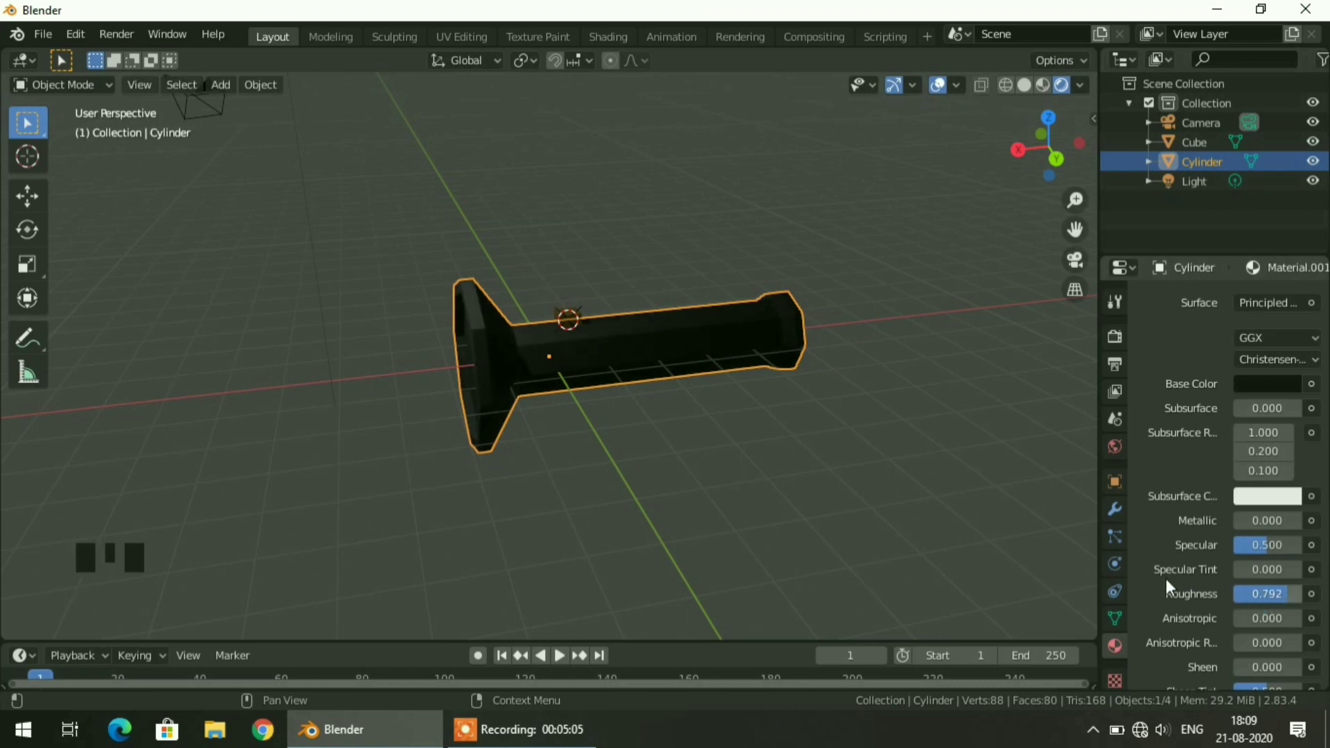
pyautogui.scroll(-1, 806, 521)
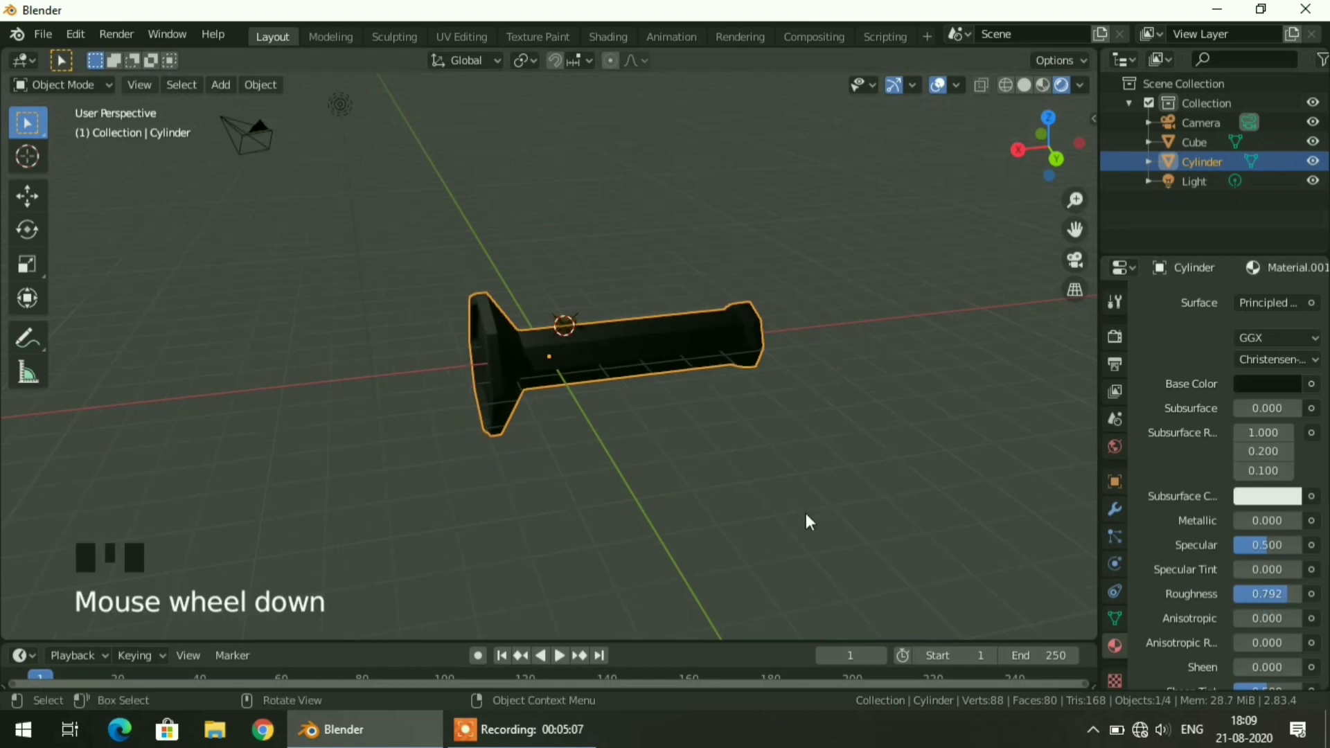
# Step: Enter Edit Mode on the flashlight body and select its front end face
pyautogui.click(804, 459)
pyautogui.scroll(6, 677, 426)
pyautogui.scroll(-3, 685, 424)
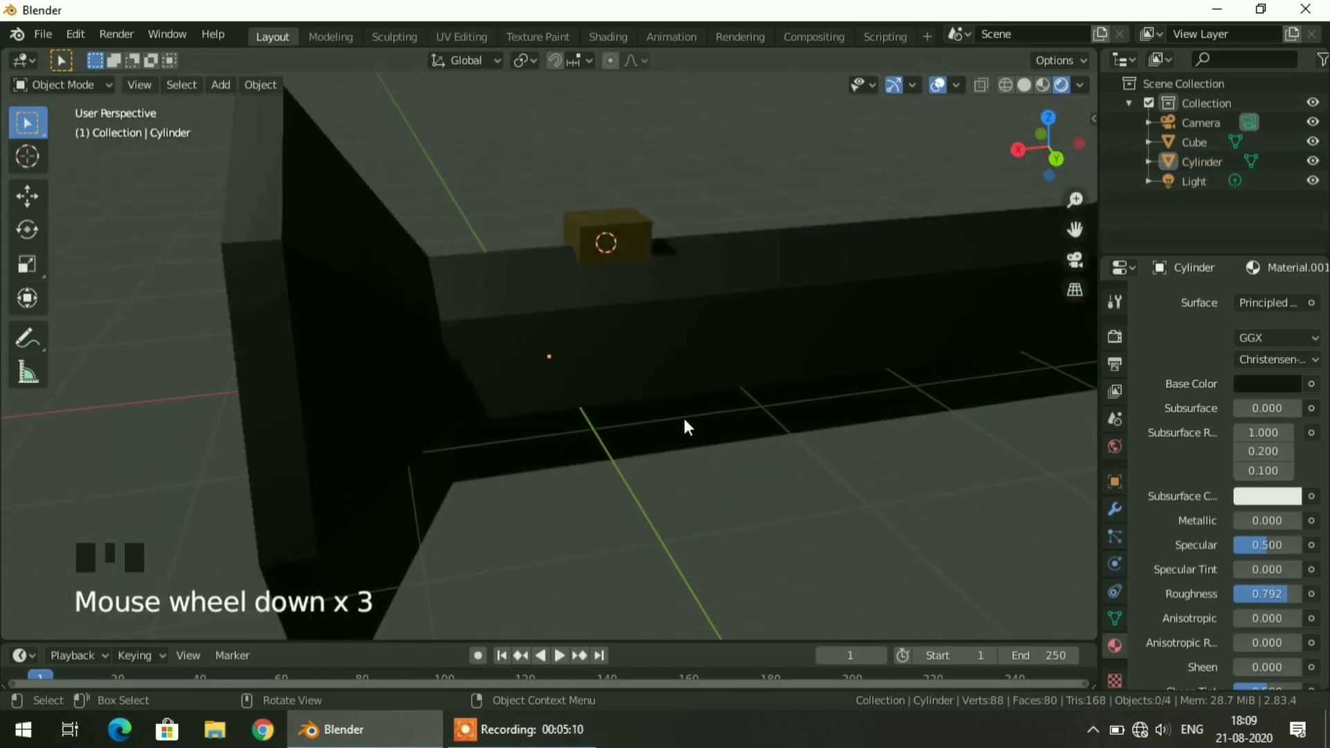
pyautogui.scroll(-5, 687, 426)
pyautogui.moveTo(692, 451); pyautogui.dragTo(935, 436, button='middle')
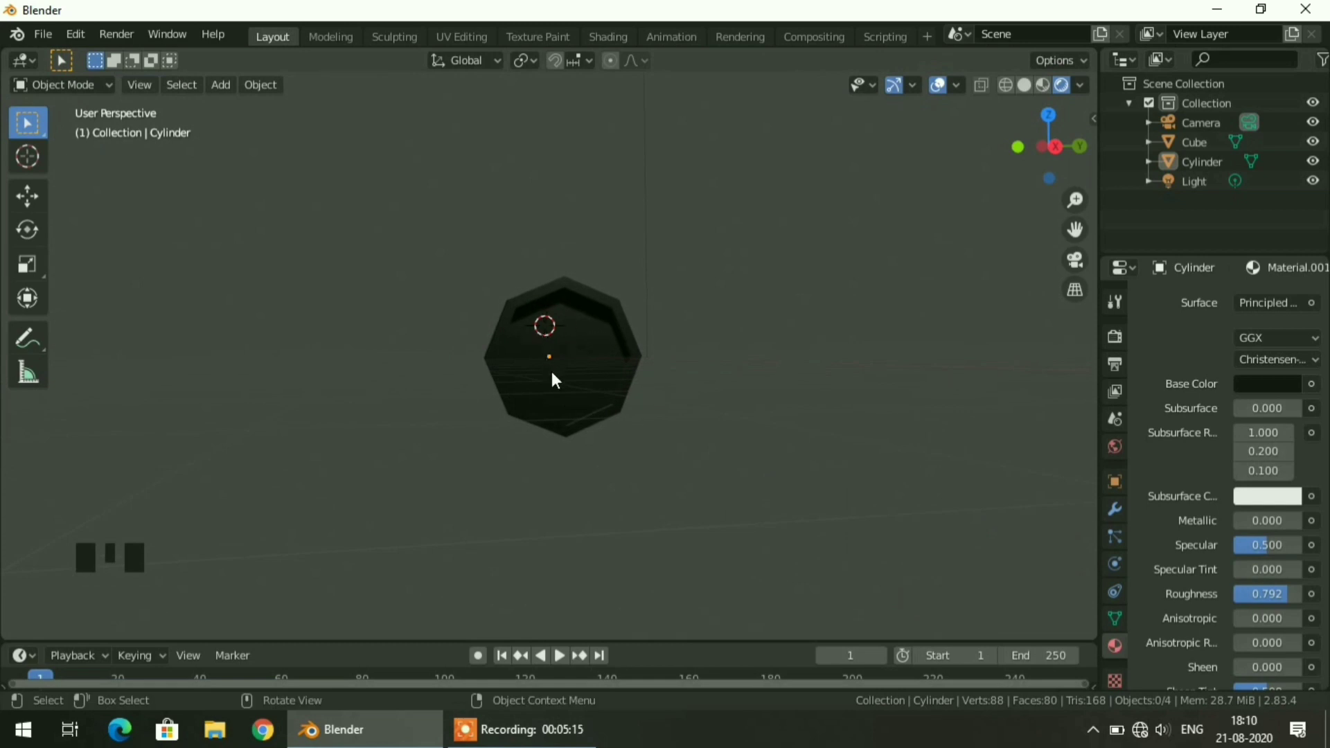
pyautogui.scroll(2, 613, 413)
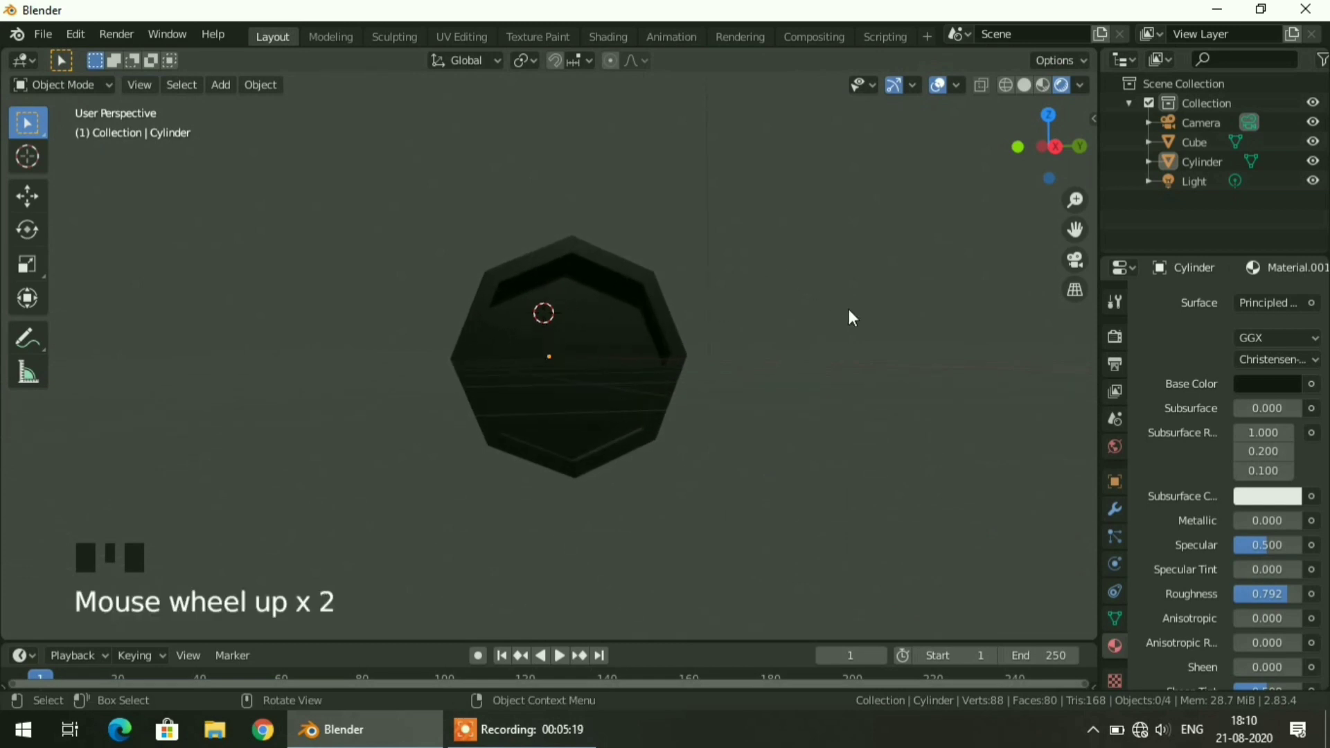
pyautogui.press('Tab')
pyautogui.click(596, 347)
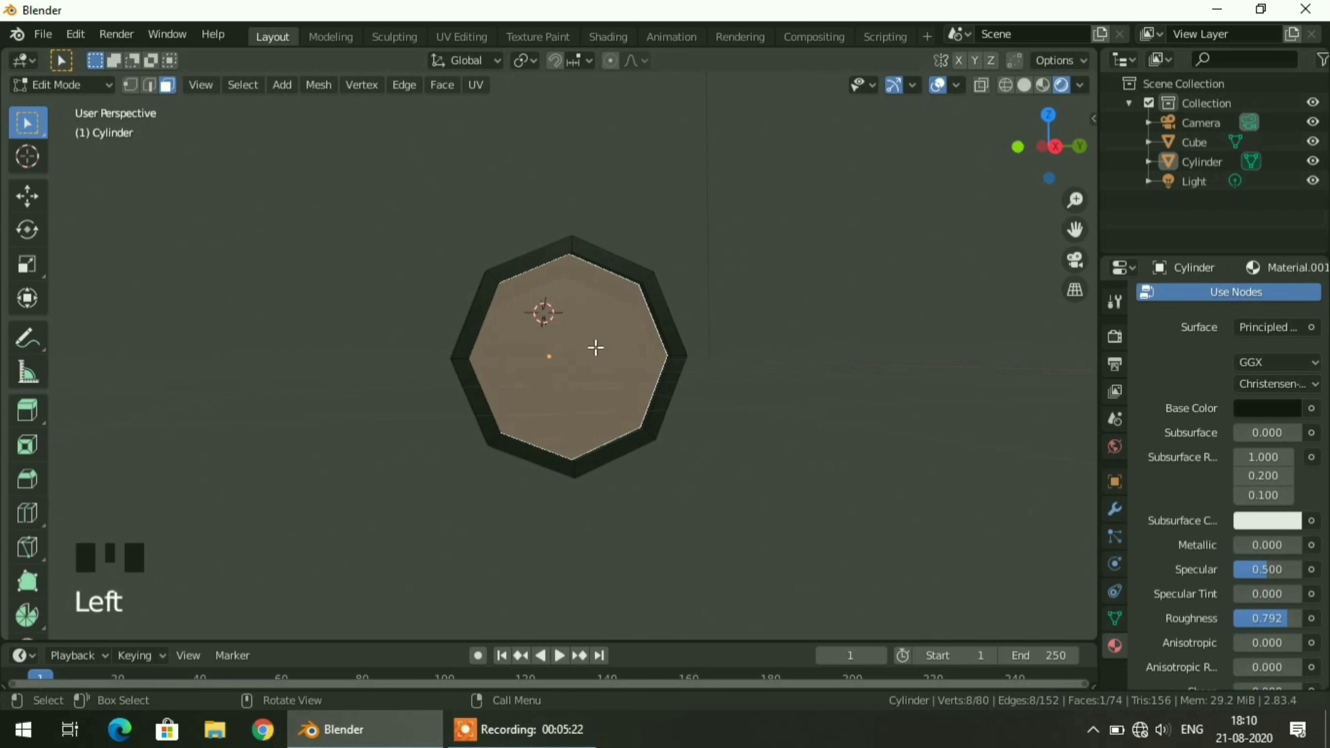
# Step: Add a second material slot and create Material.003 in it
pyautogui.click(1113, 645)
pyautogui.scroll(8, 1229, 480)
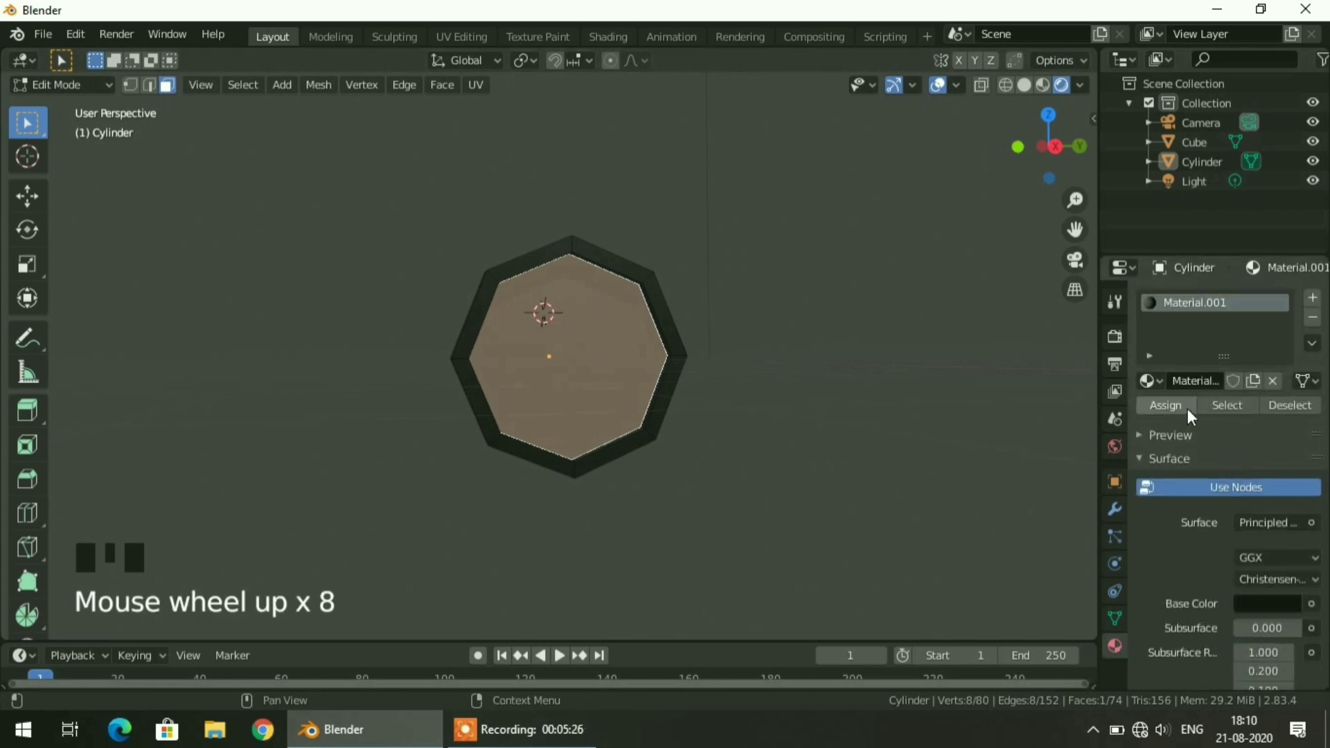
pyautogui.click(1314, 303)
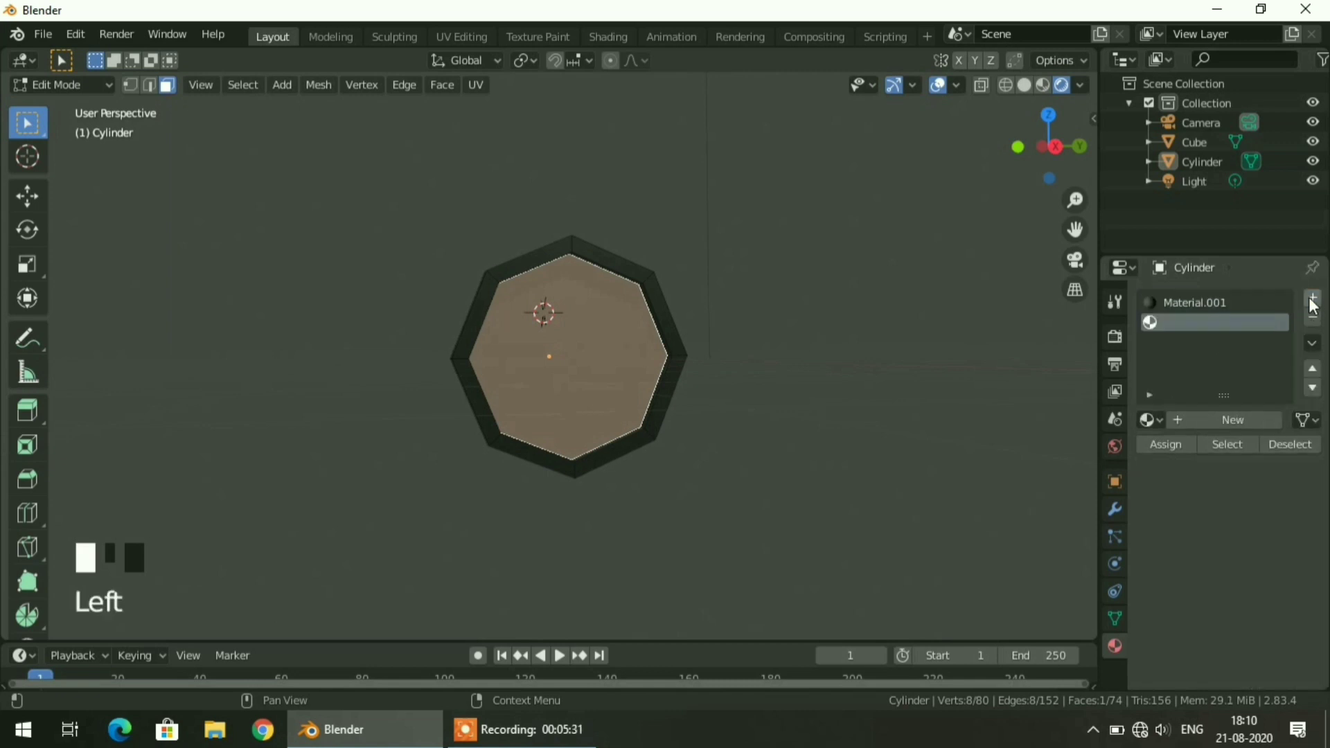
pyautogui.click(1208, 424)
pyautogui.scroll(-3, 1219, 527)
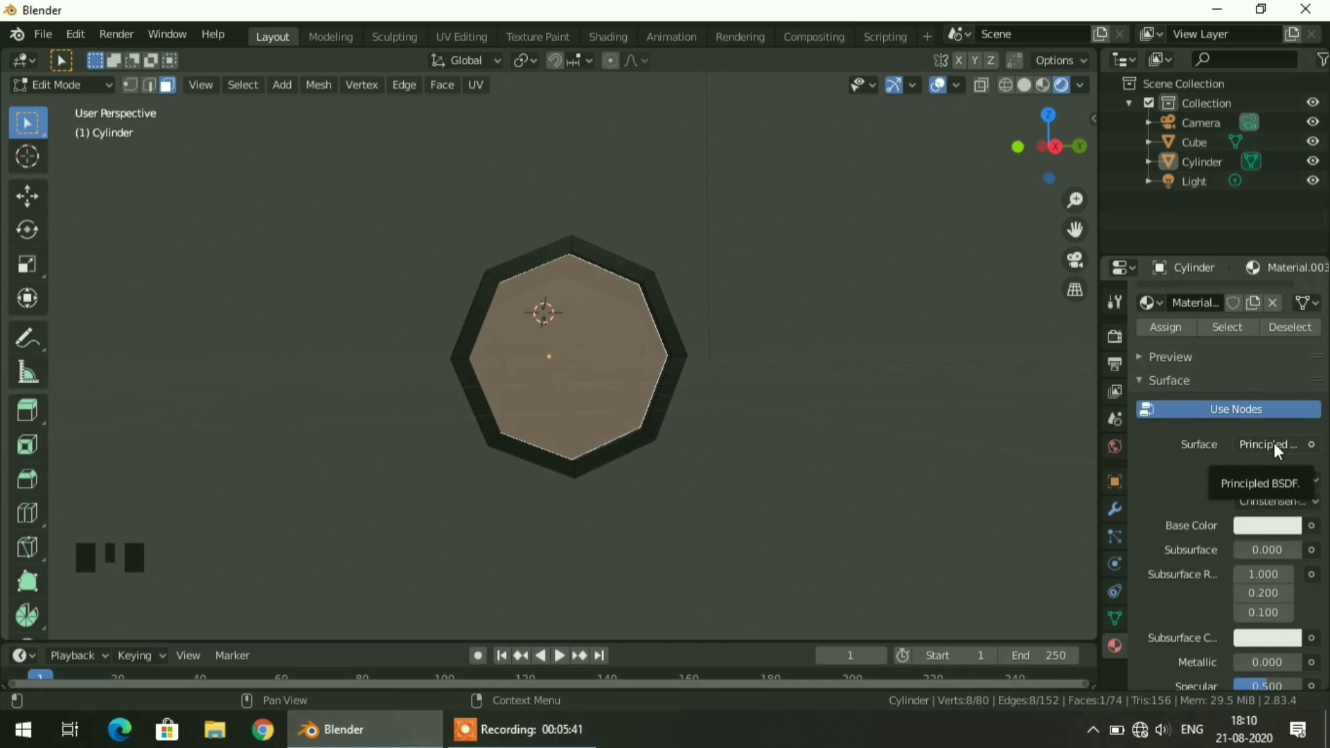
# Step: Make the new material a pale-yellow Emission shader with strength 15
pyautogui.click(1276, 446)
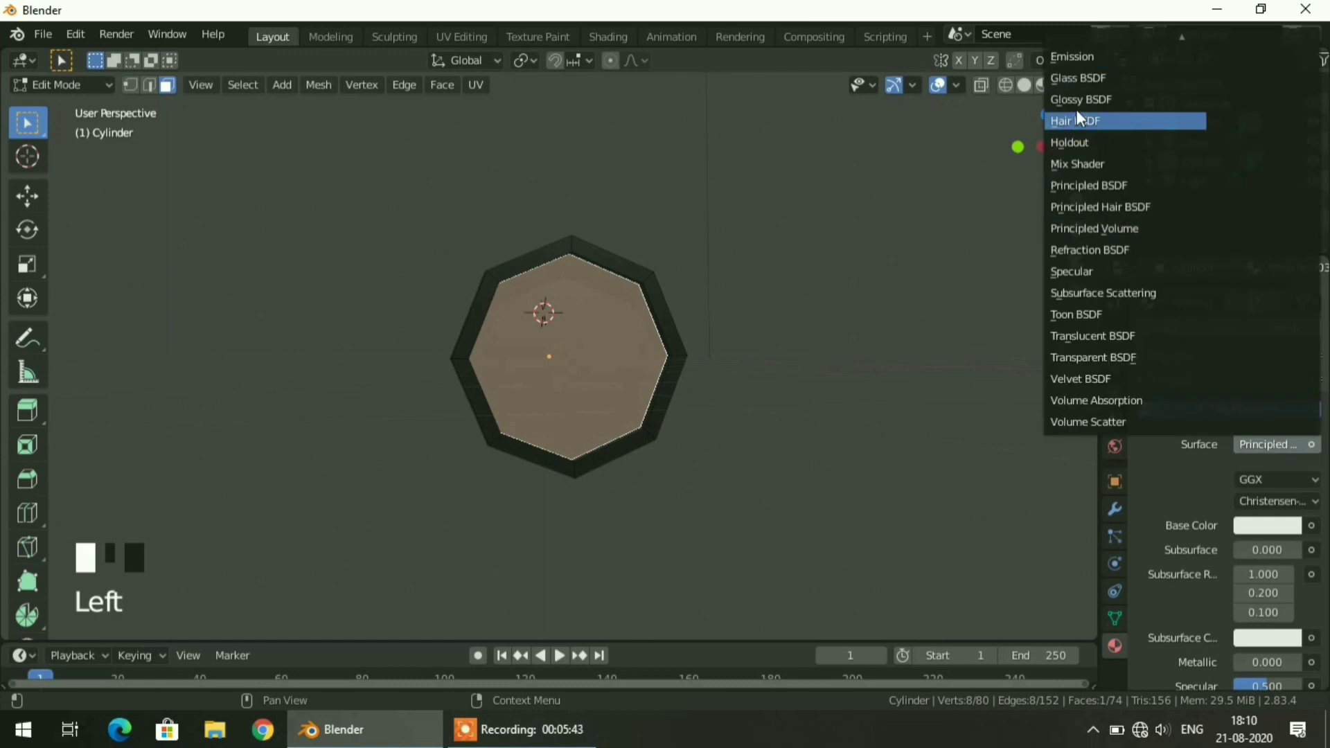
pyautogui.click(1077, 55)
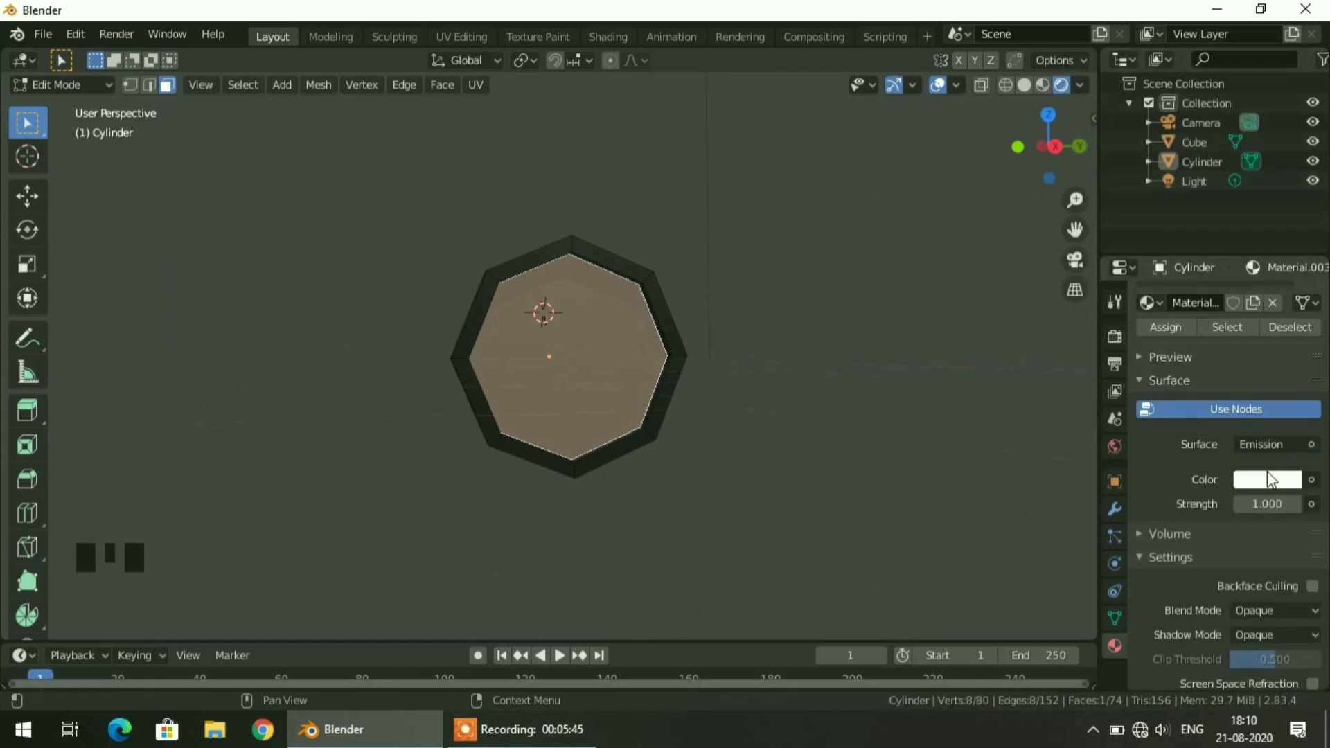
pyautogui.click(1271, 479)
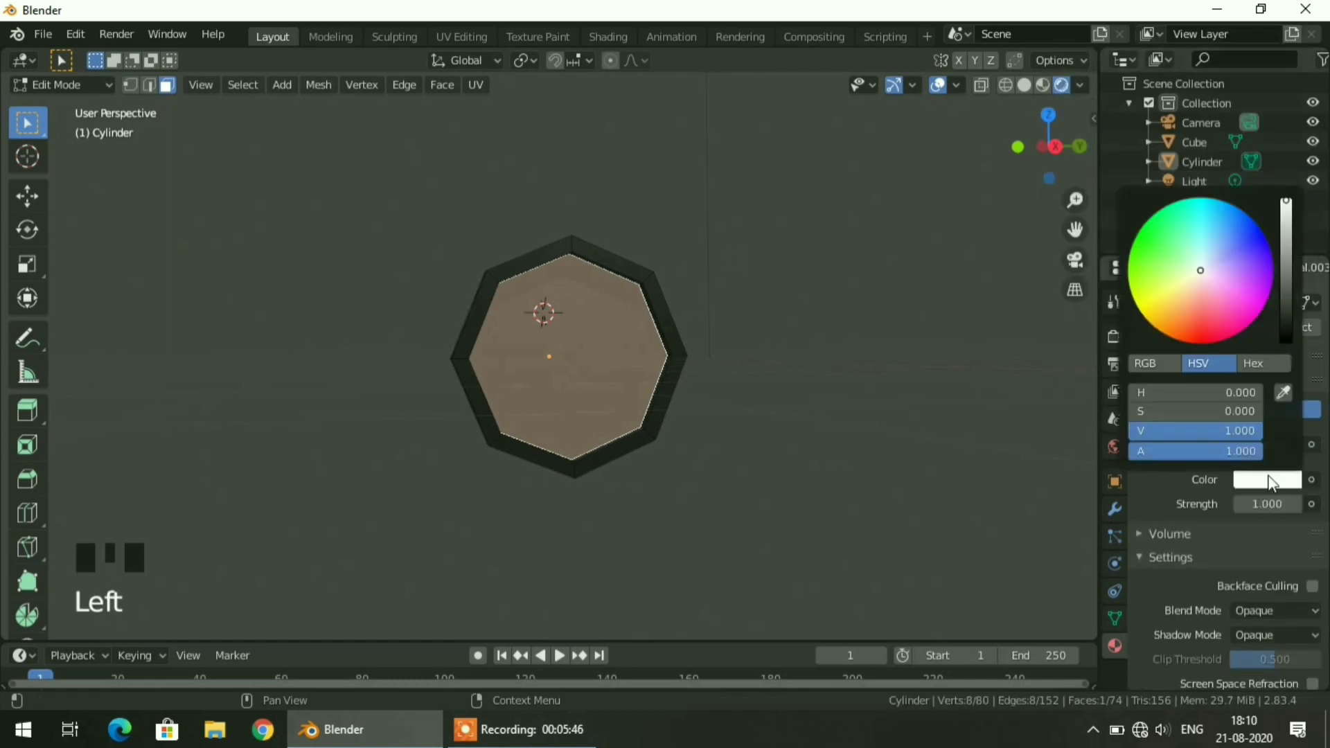
pyautogui.click(1189, 275)
pyautogui.click(1285, 216)
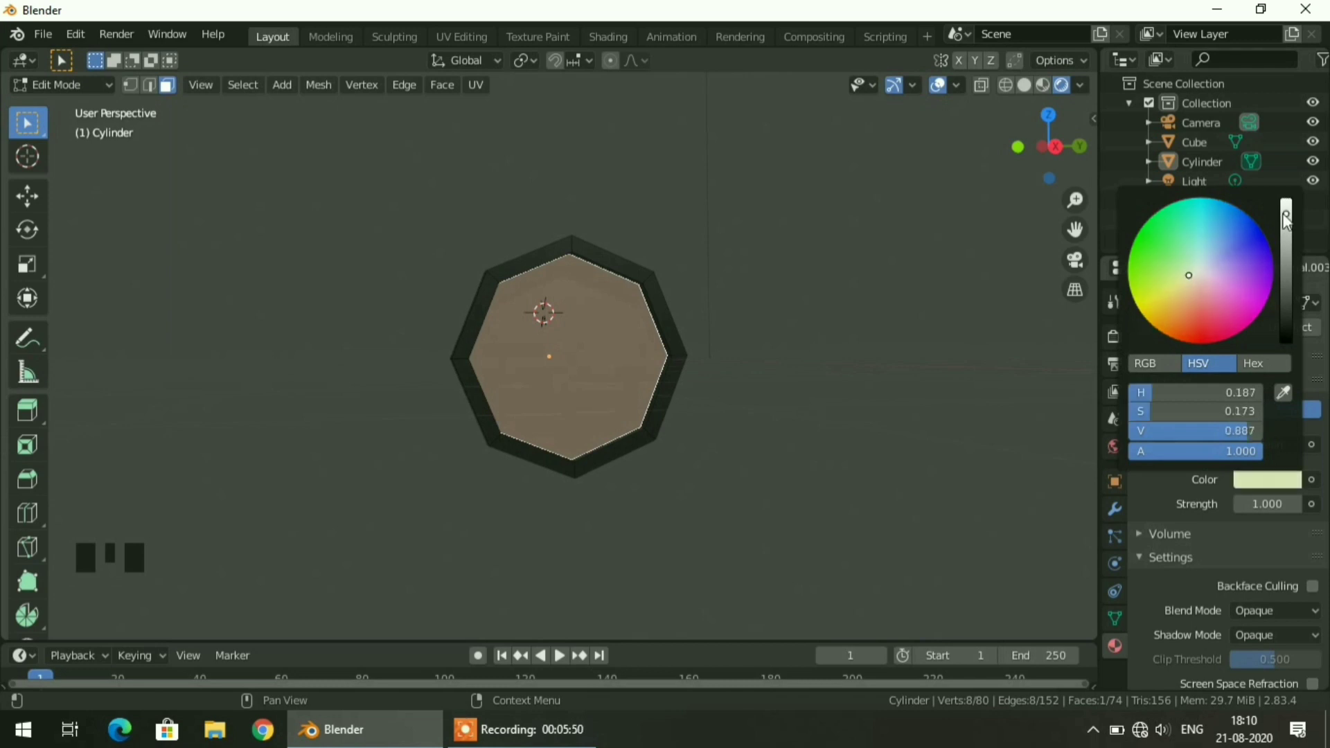
pyautogui.click(1276, 504)
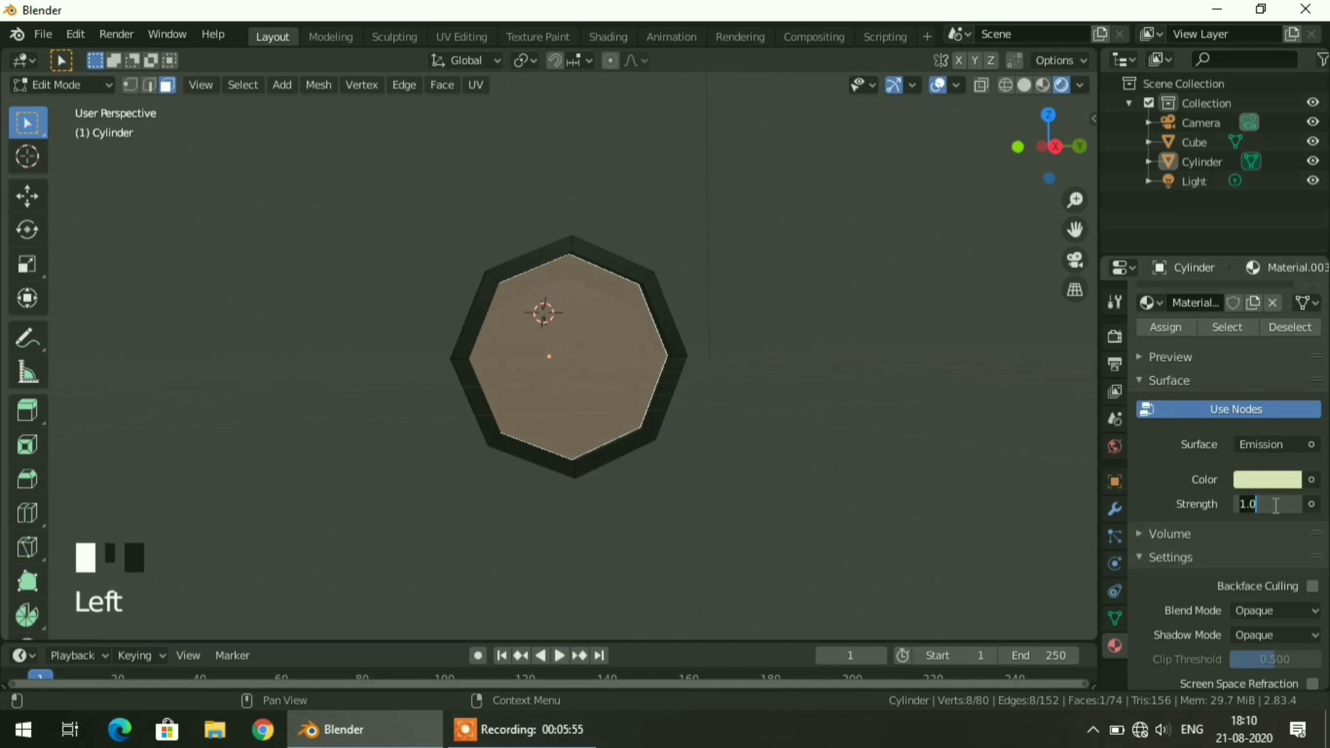
pyautogui.press('Return')
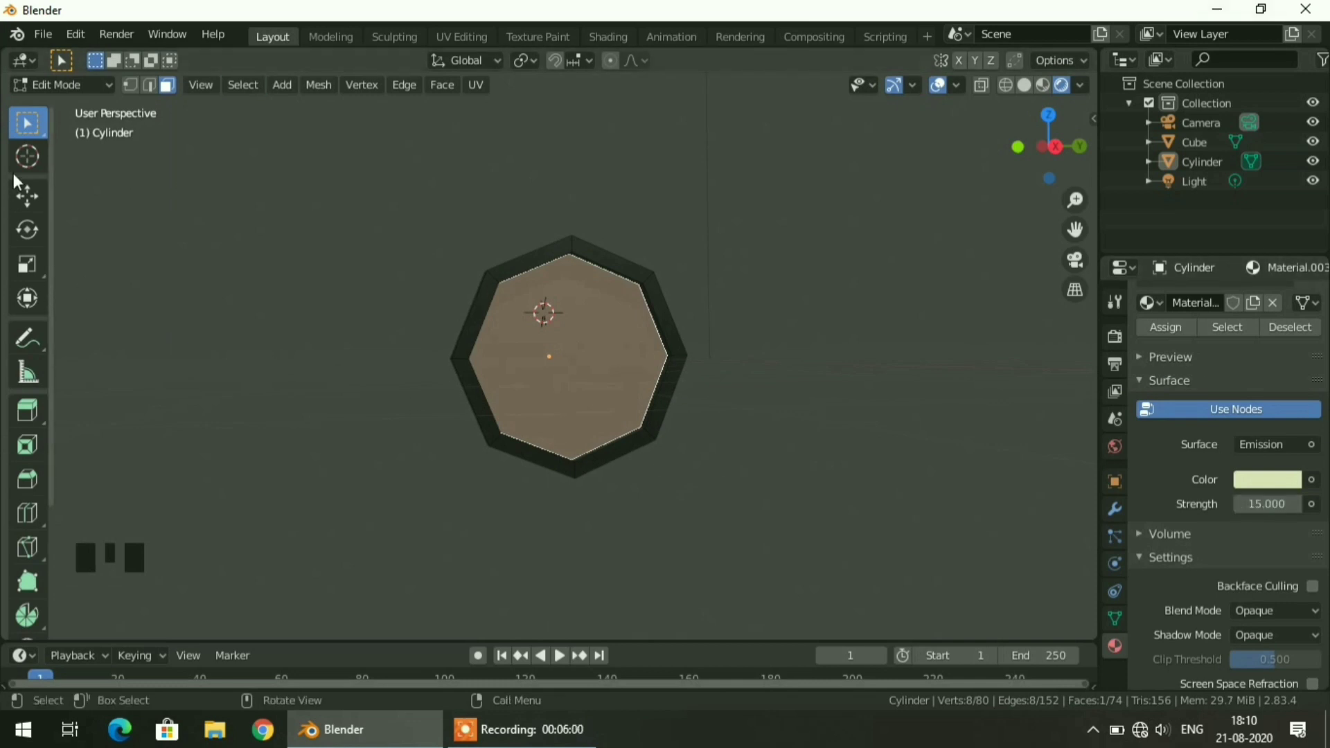
# Step: Assign the glowing material to the selected lens face and return to Object Mode
pyautogui.scroll(4, 1240, 445)
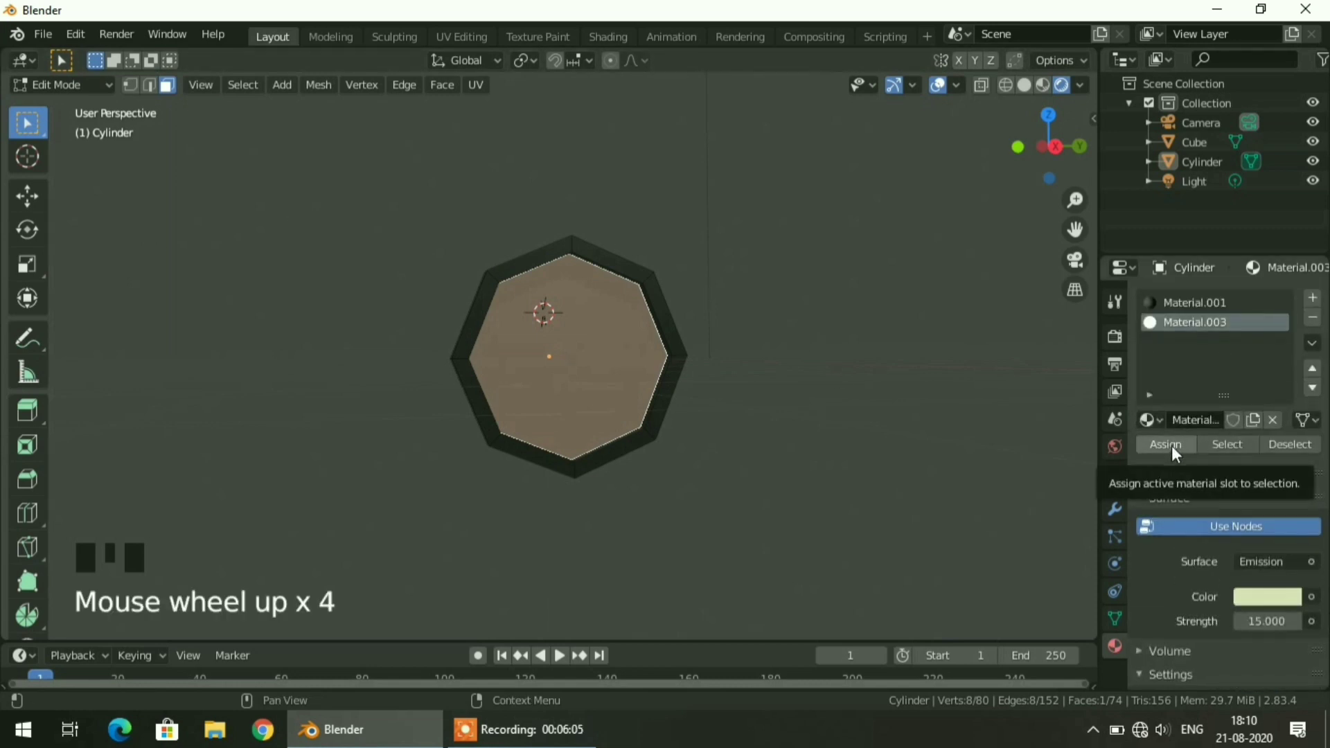
pyautogui.click(1171, 446)
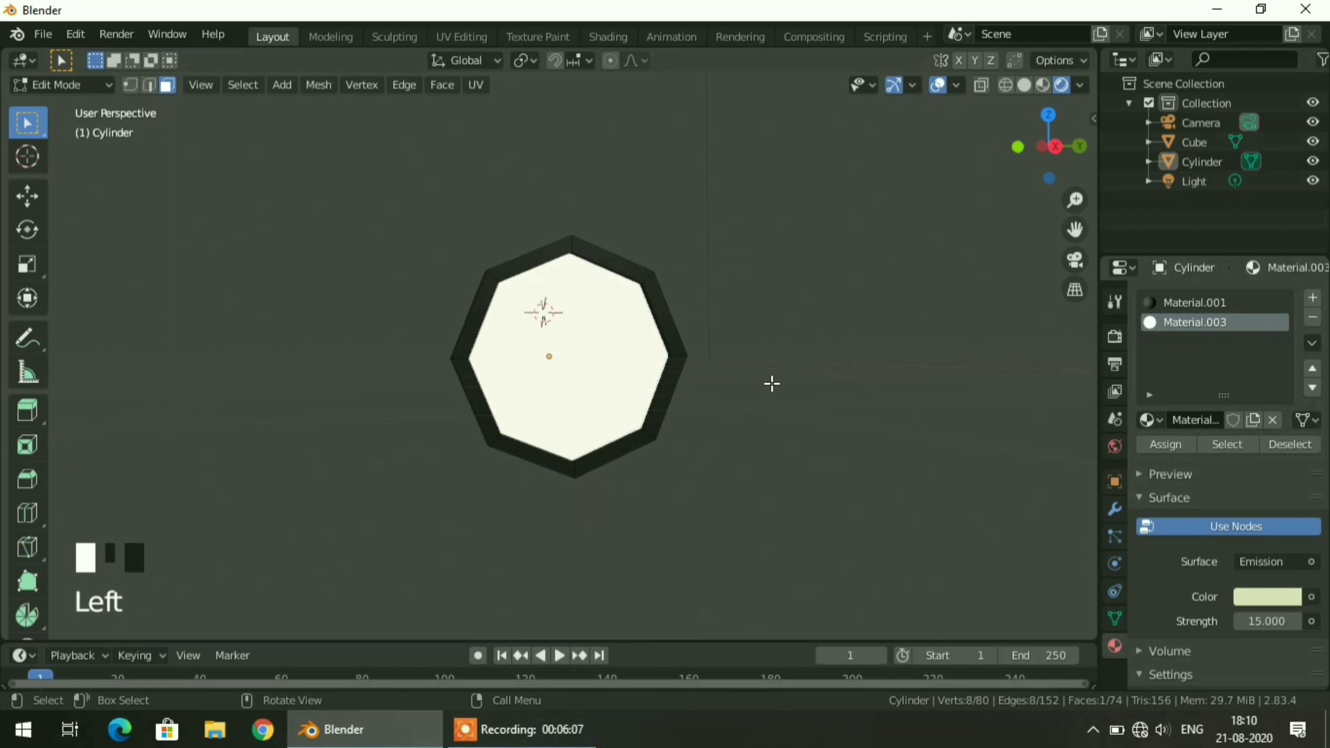
pyautogui.press('Tab')
# Step: Raise the lens material's emission strength to 50
pyautogui.scroll(-4, 850, 347)
pyautogui.moveTo(892, 416); pyautogui.dragTo(843, 447, button='middle')
pyautogui.scroll(7, 738, 424)
pyautogui.scroll(-2, 739, 419)
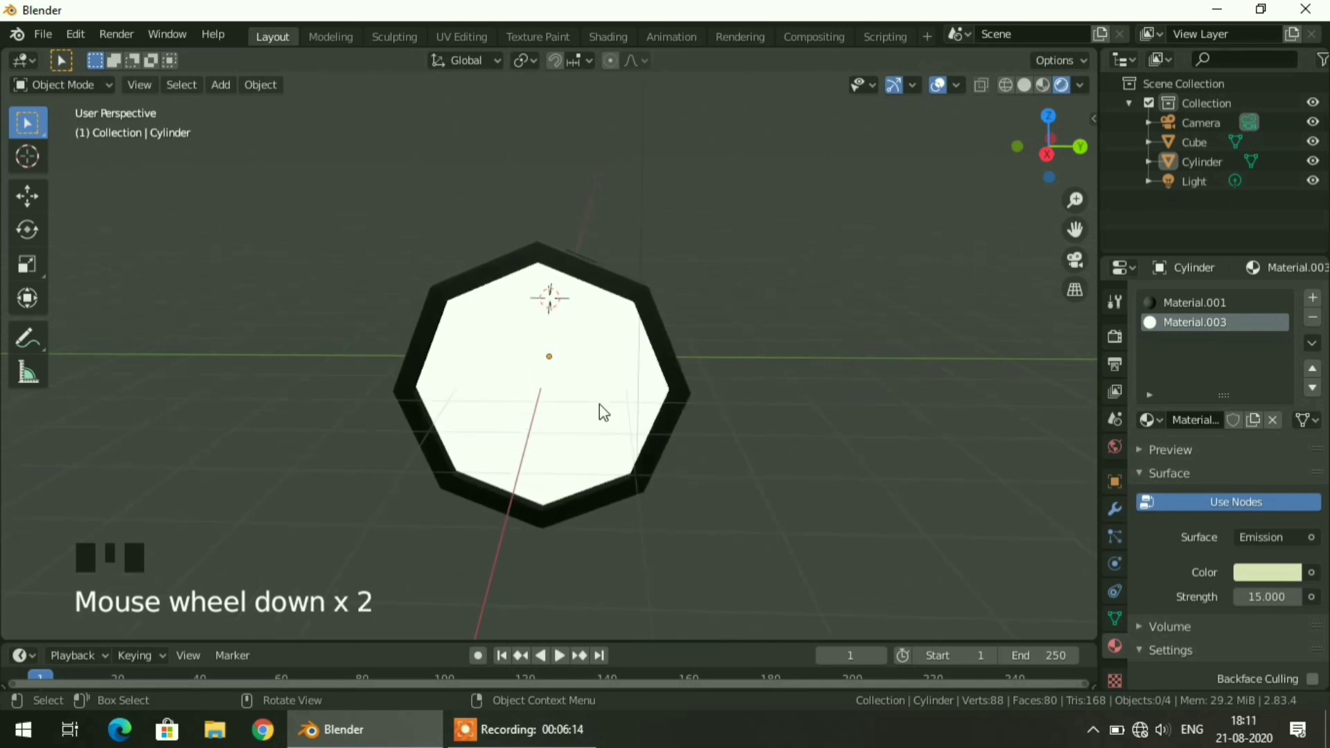
pyautogui.click(1263, 598)
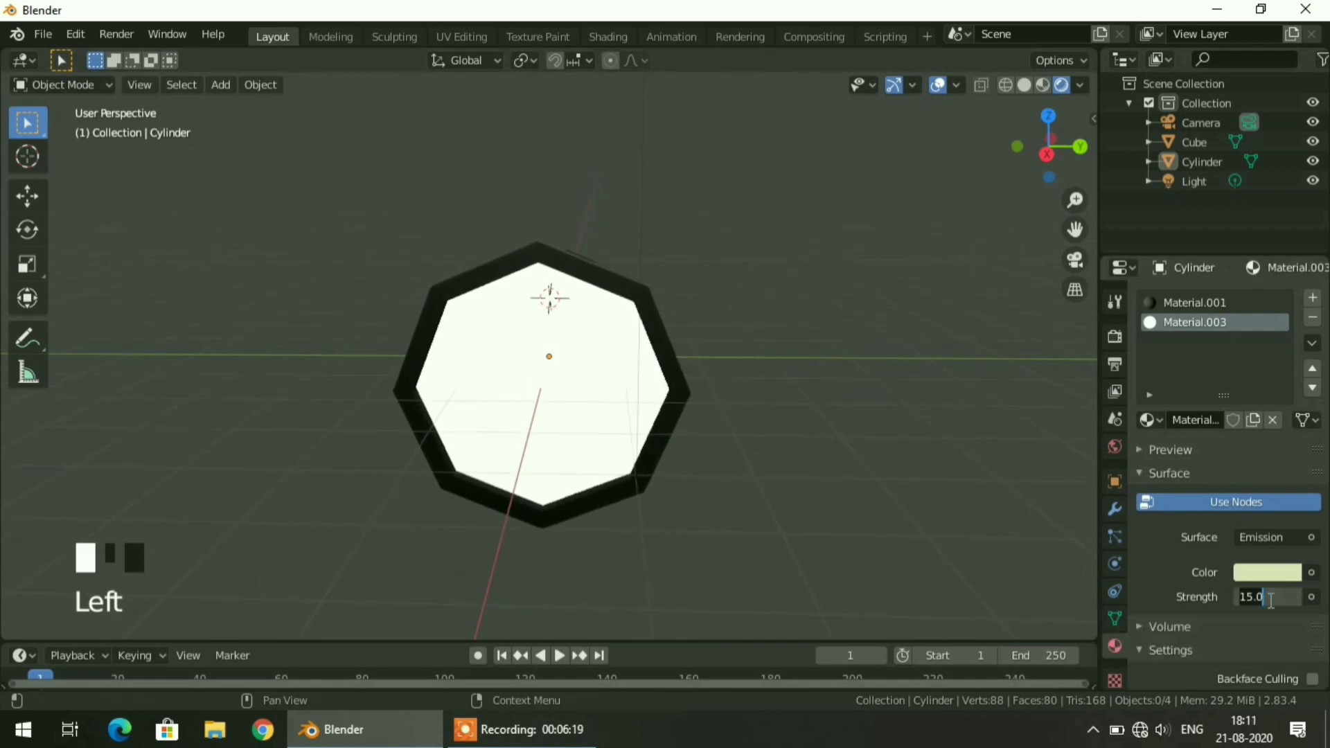
pyautogui.write('50')
pyautogui.press('Return')
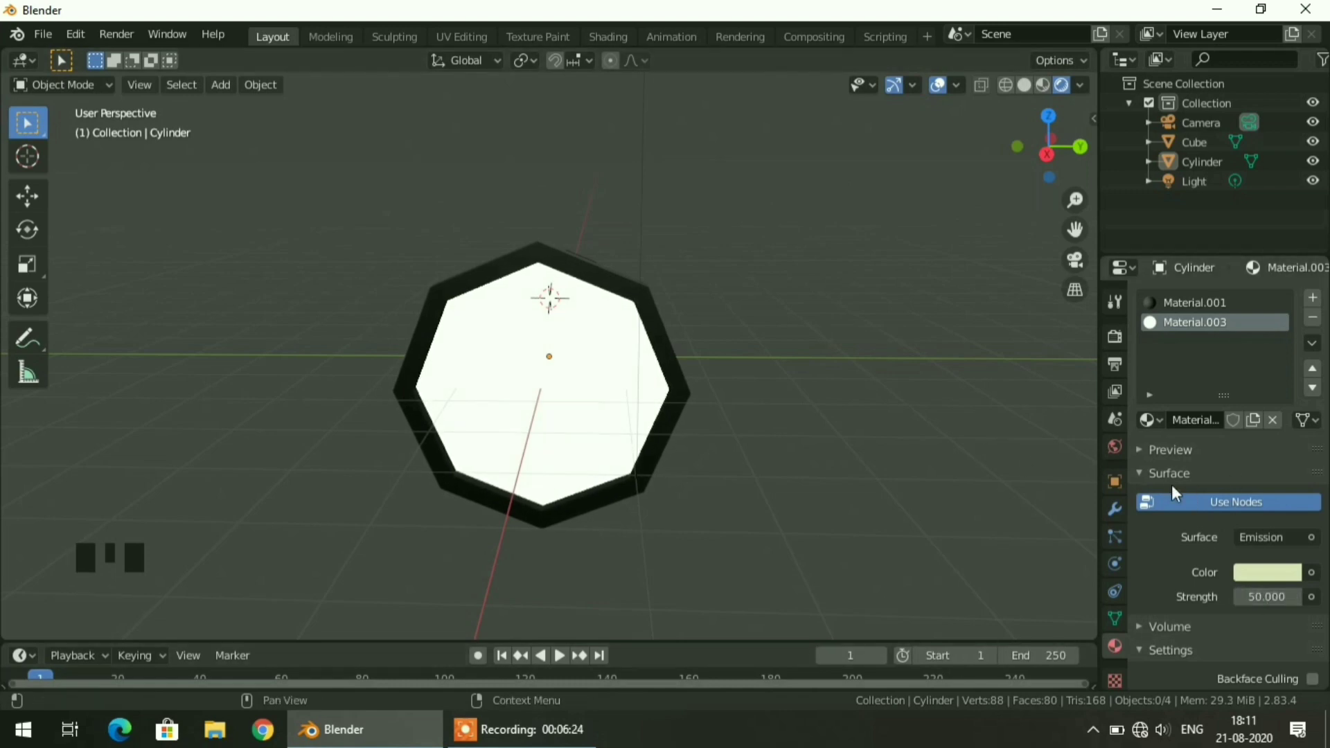
# Step: Reassign the glowing material to the lens end face in Edit Mode, then exit
pyautogui.press('Tab')
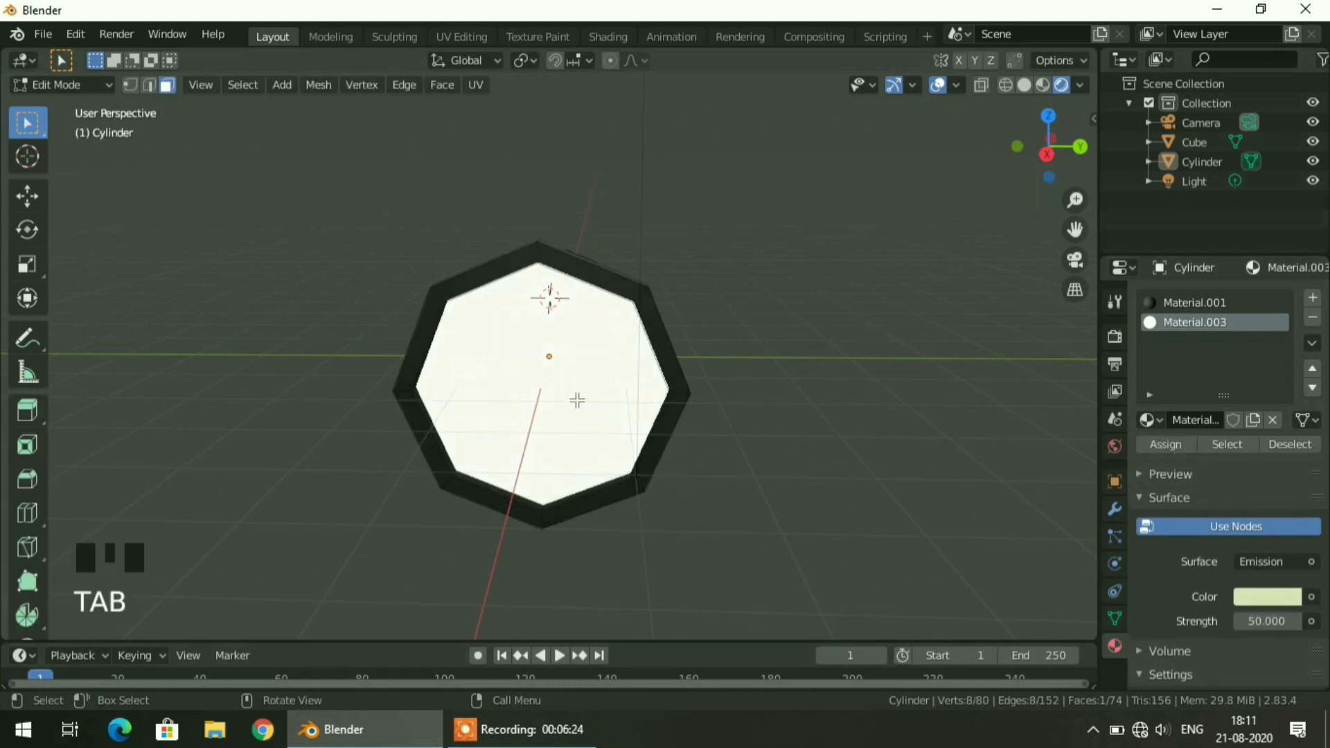
pyautogui.click(1178, 447)
pyautogui.click(1164, 446)
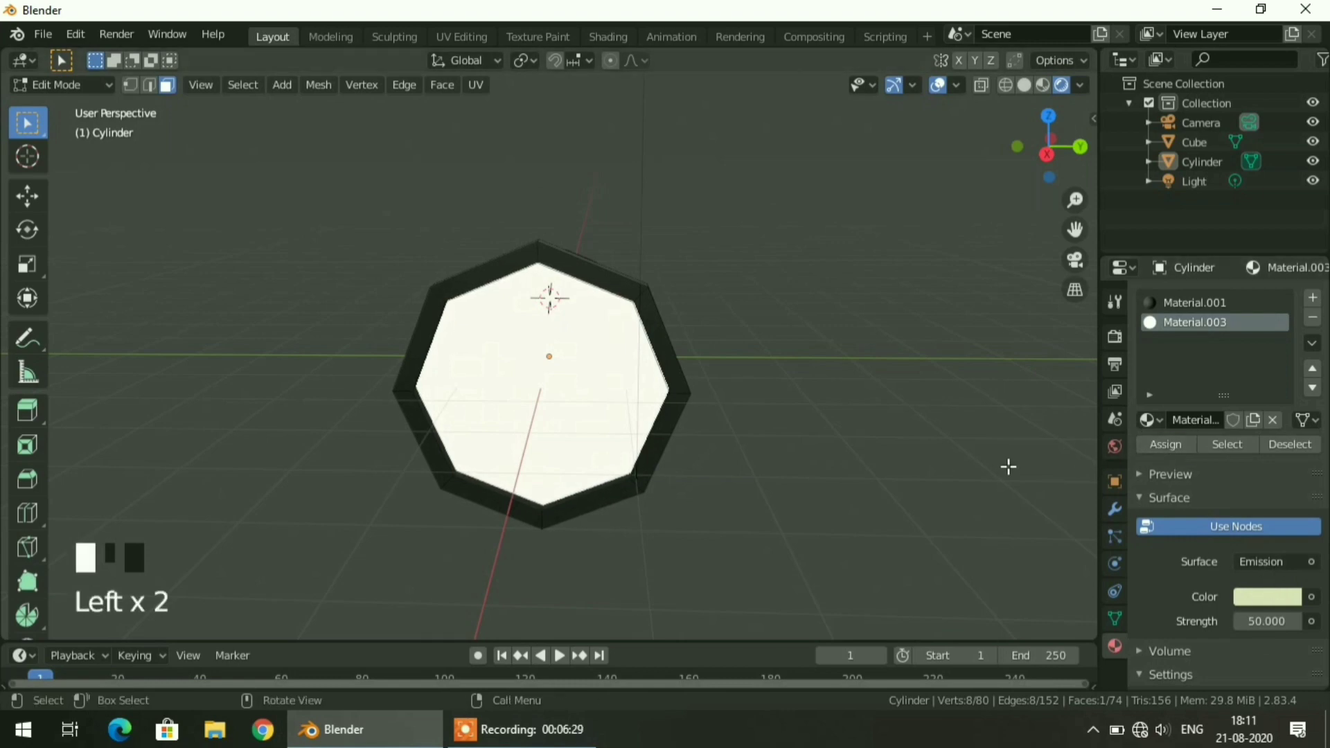
pyautogui.press('Tab')
# Step: Orbit to face the lens and place the 3D cursor on the glowing face
pyautogui.scroll(-7, 887, 451)
pyautogui.moveTo(881, 454); pyautogui.dragTo(803, 498, button='middle')
pyautogui.scroll(7, 914, 423)
pyautogui.moveTo(721, 517); pyautogui.dragTo(751, 447, button='middle')
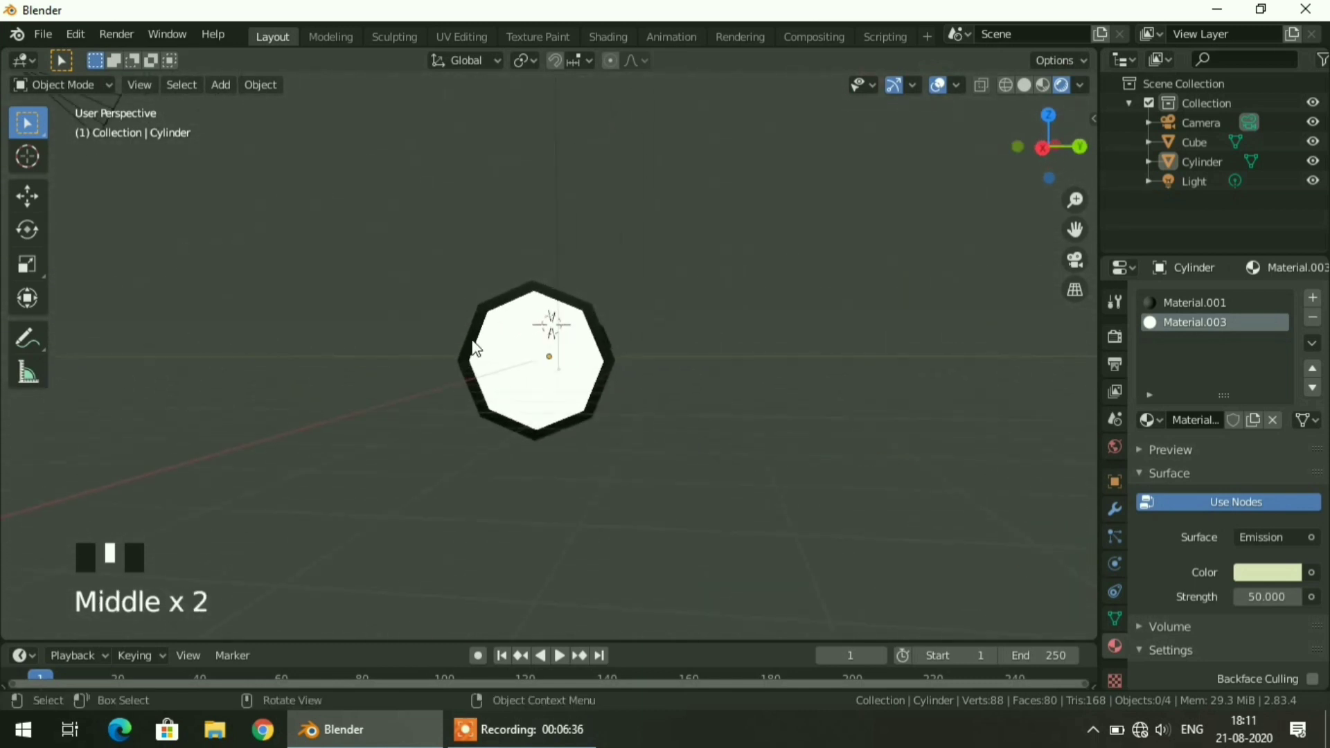
pyautogui.scroll(-1, 733, 451)
pyautogui.scroll(5, 734, 443)
pyautogui.moveTo(593, 466); pyautogui.dragTo(563, 413, button='middle')
pyautogui.keyDown('shift'); pyautogui.rightClick(540, 386); pyautogui.keyUp('shift')
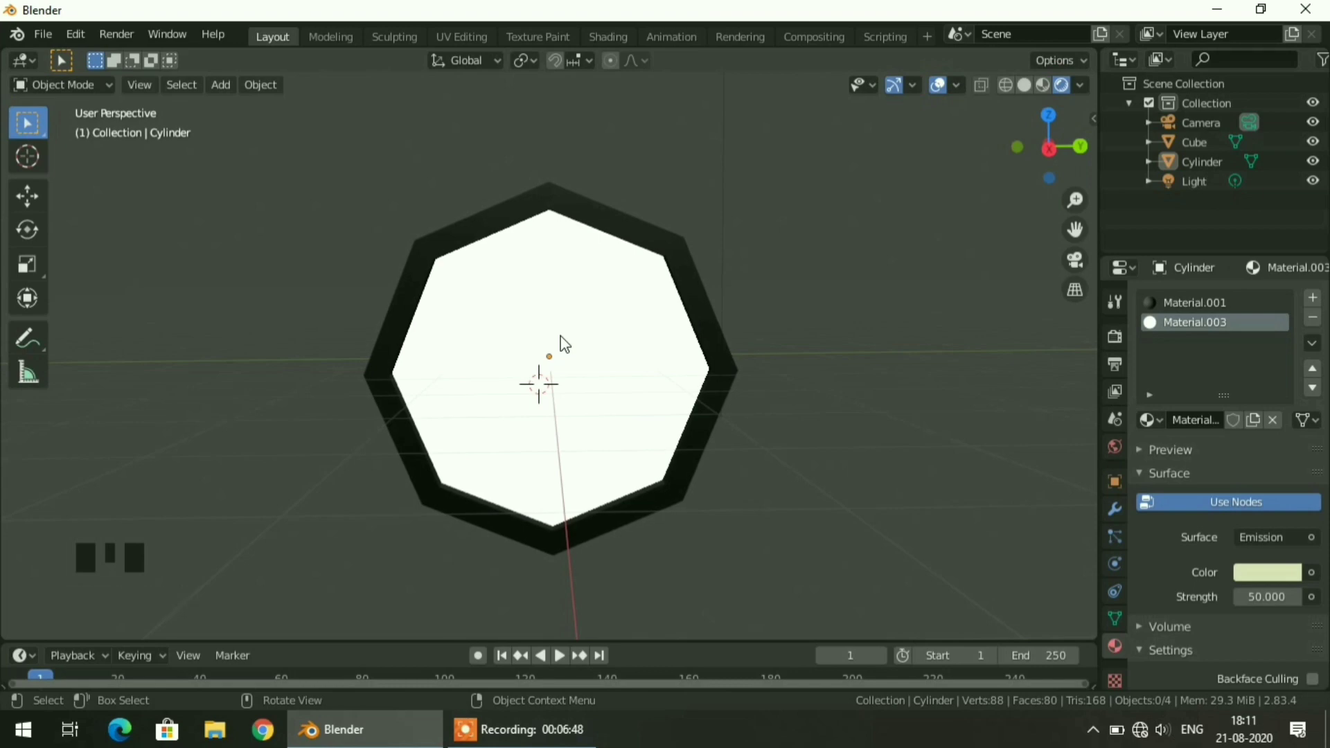
# Step: Add a point light at the 3D cursor on the lens face
pyautogui.hotkey('shift', 'a')
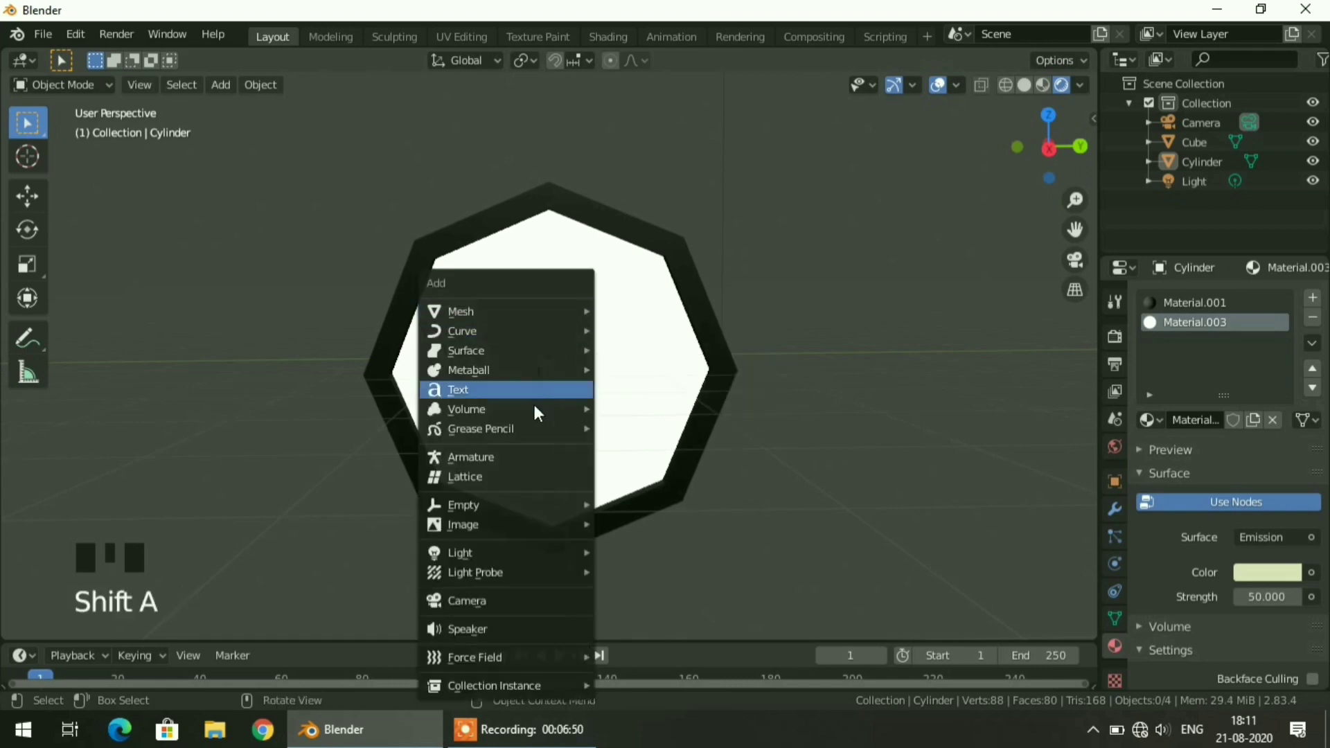
pyautogui.moveTo(528, 550)
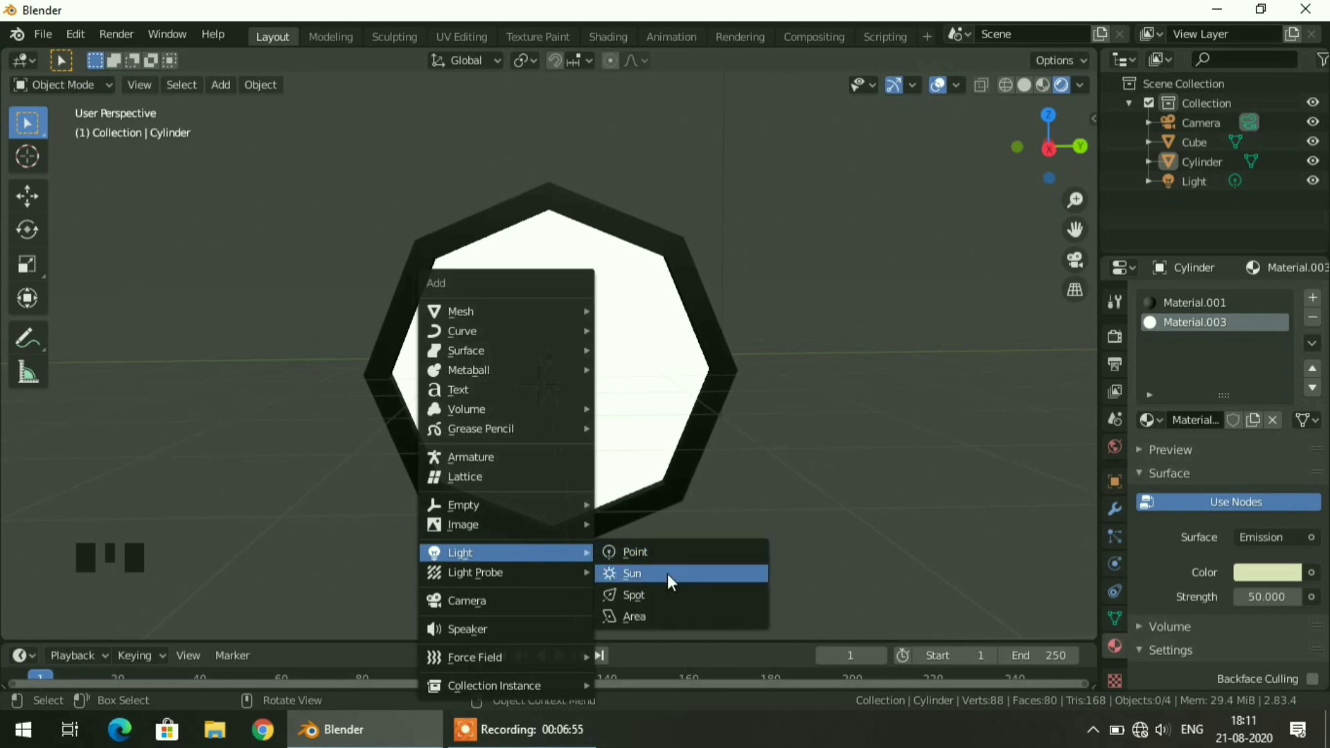
pyautogui.click(674, 554)
pyautogui.scroll(2, 588, 442)
pyautogui.scroll(-4, 1252, 428)
# Step: Set the point light's power to 600 W
pyautogui.click(1252, 428)
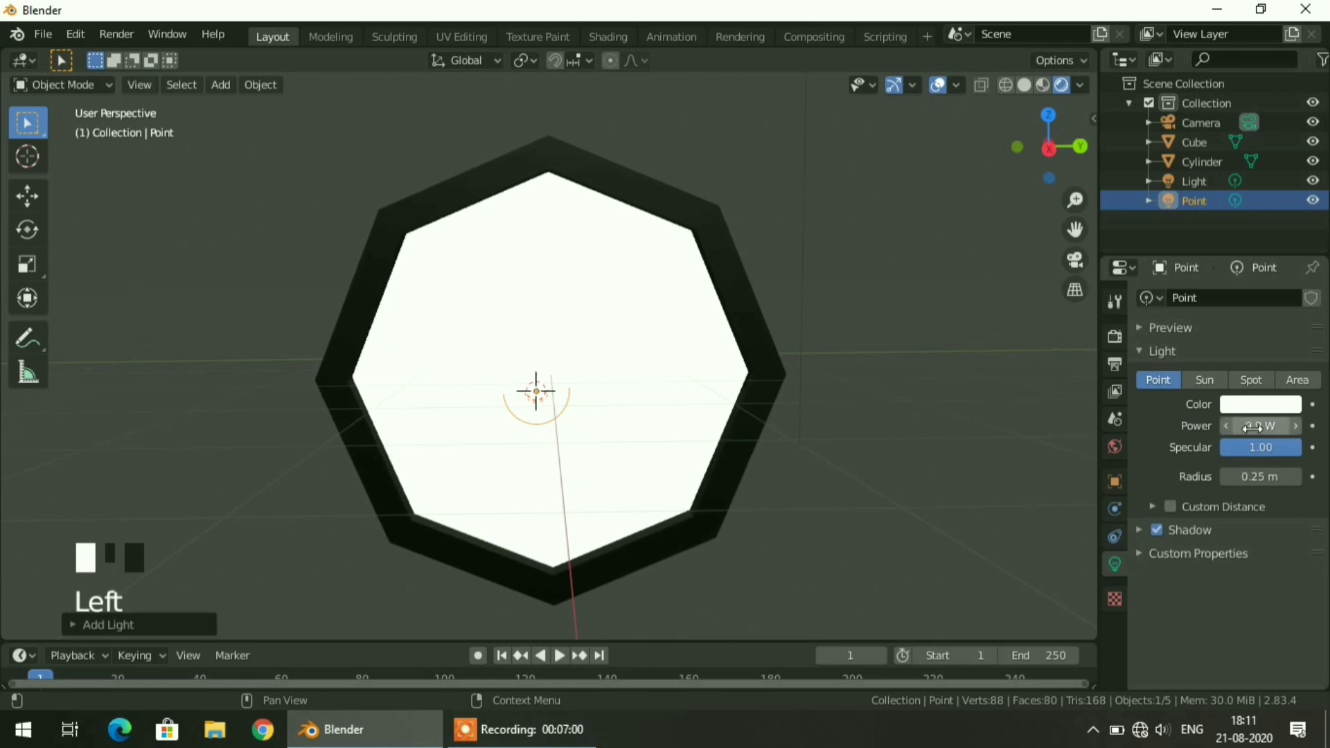
pyautogui.click(1252, 427)
pyautogui.write('600')
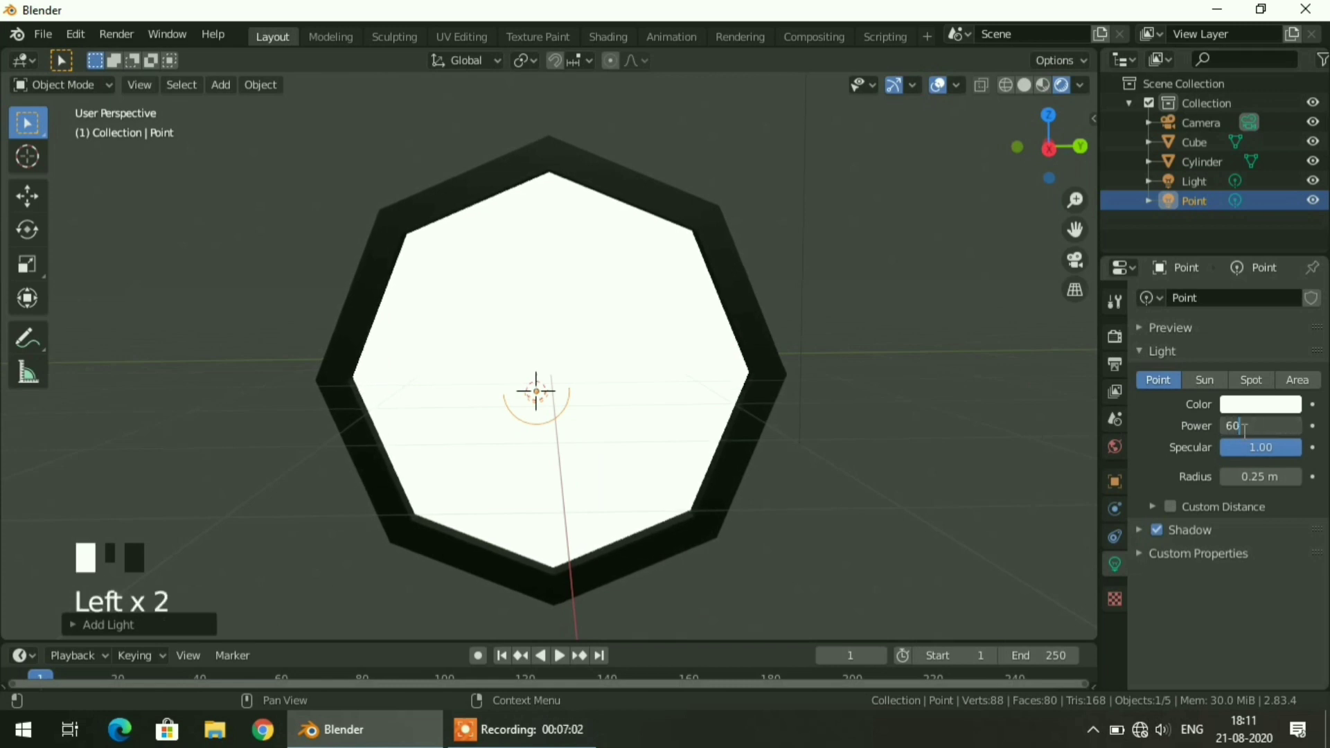
pyautogui.press('Return')
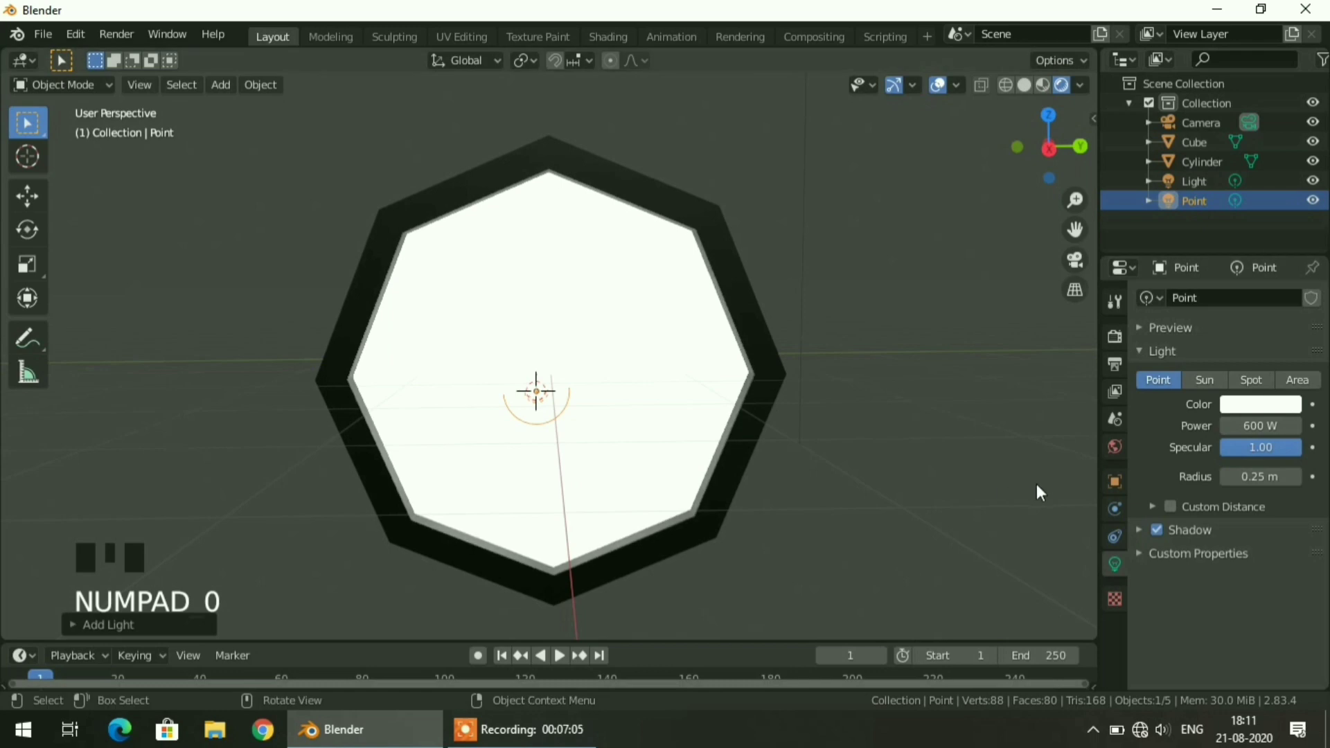
pyautogui.scroll(-3, 801, 466)
pyautogui.moveTo(802, 467); pyautogui.dragTo(612, 487, button='middle')
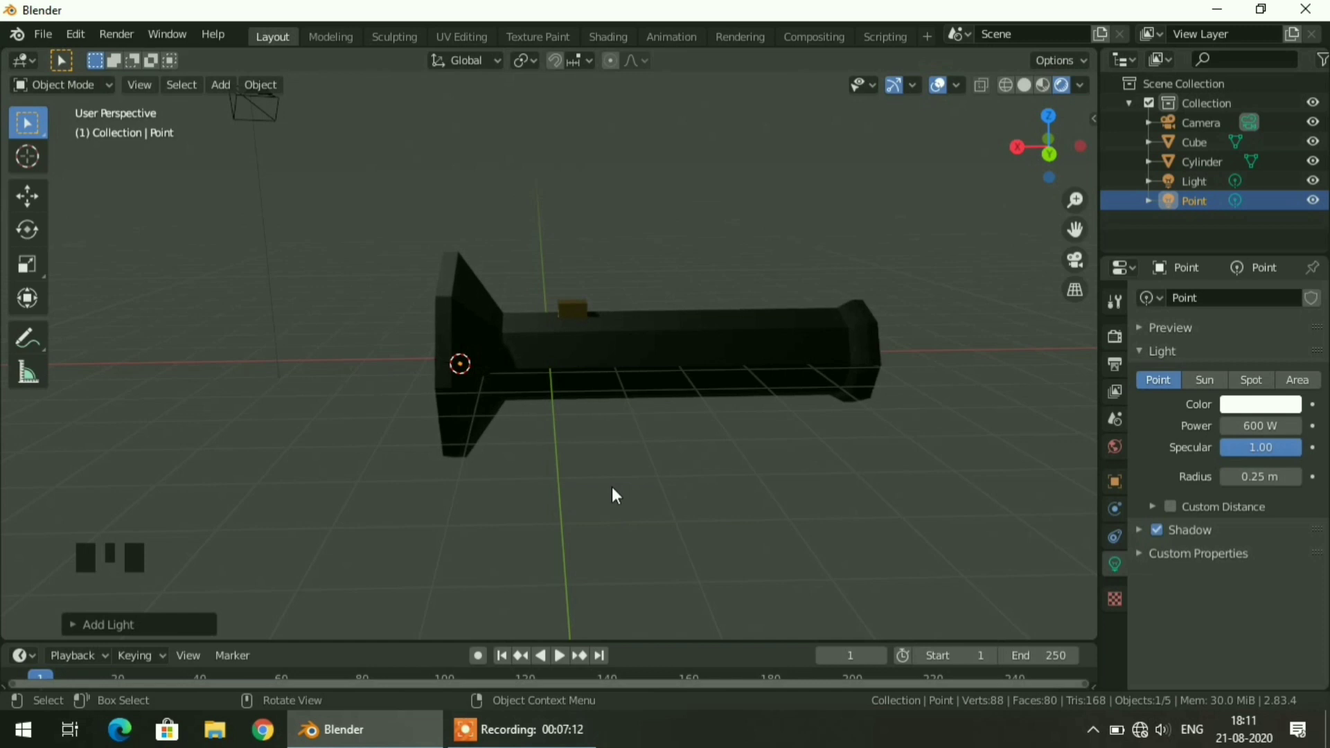
# Step: Add a plane and scale it up into a large floor under the flashlight
pyautogui.hotkey('shift', 'a')
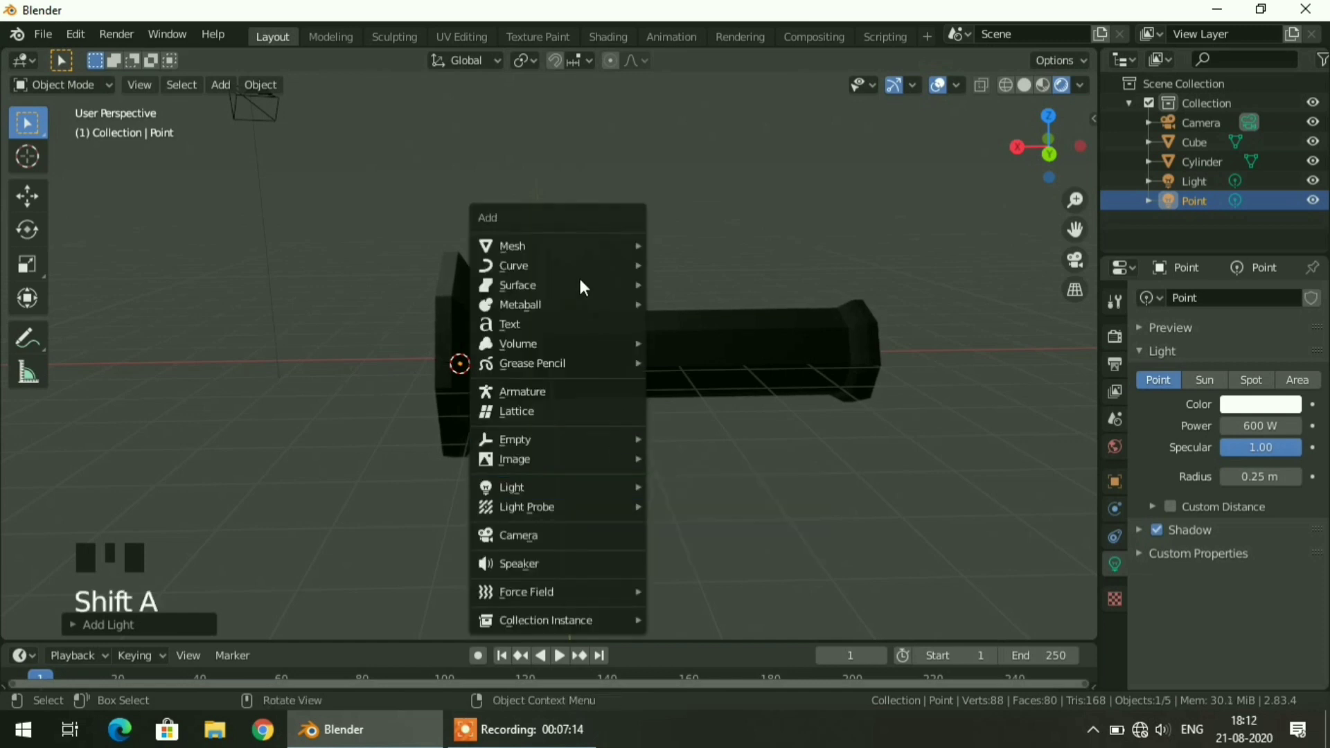
pyautogui.moveTo(597, 246)
pyautogui.click(699, 244)
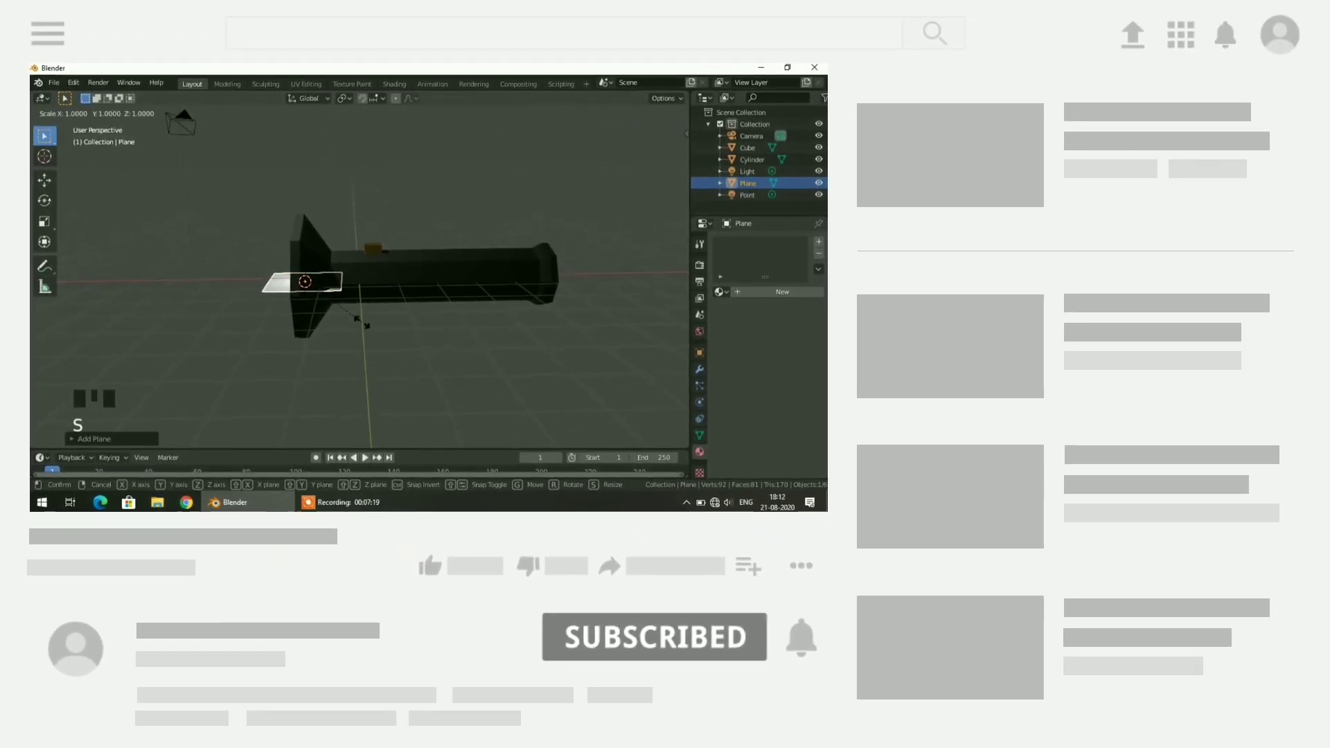
pyautogui.press('s')
pyautogui.click(534, 154)
pyautogui.moveTo(230, 334); pyautogui.dragTo(288, 127, button='middle')
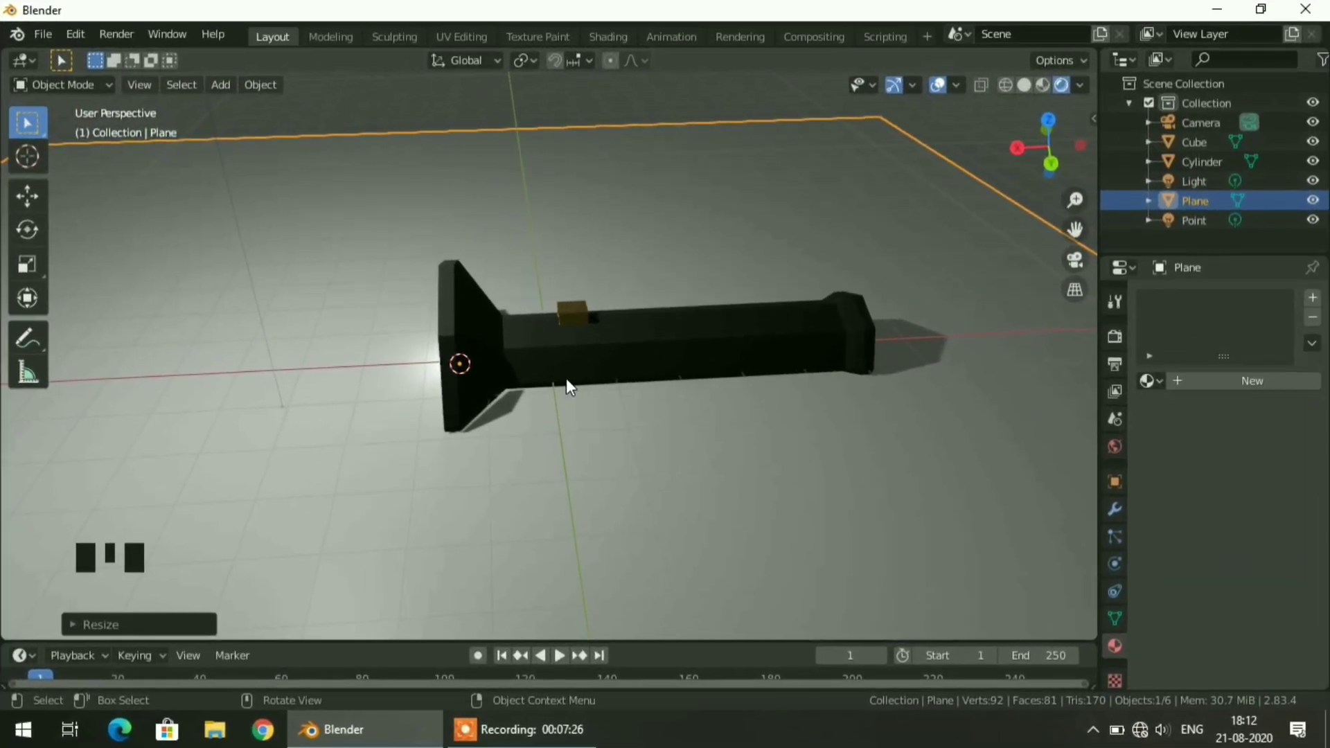
# Step: Select the flashlight body and gold button and move them together to a new spot
pyautogui.keyDown('shift'); pyautogui.click(583, 359); pyautogui.keyUp('shift')
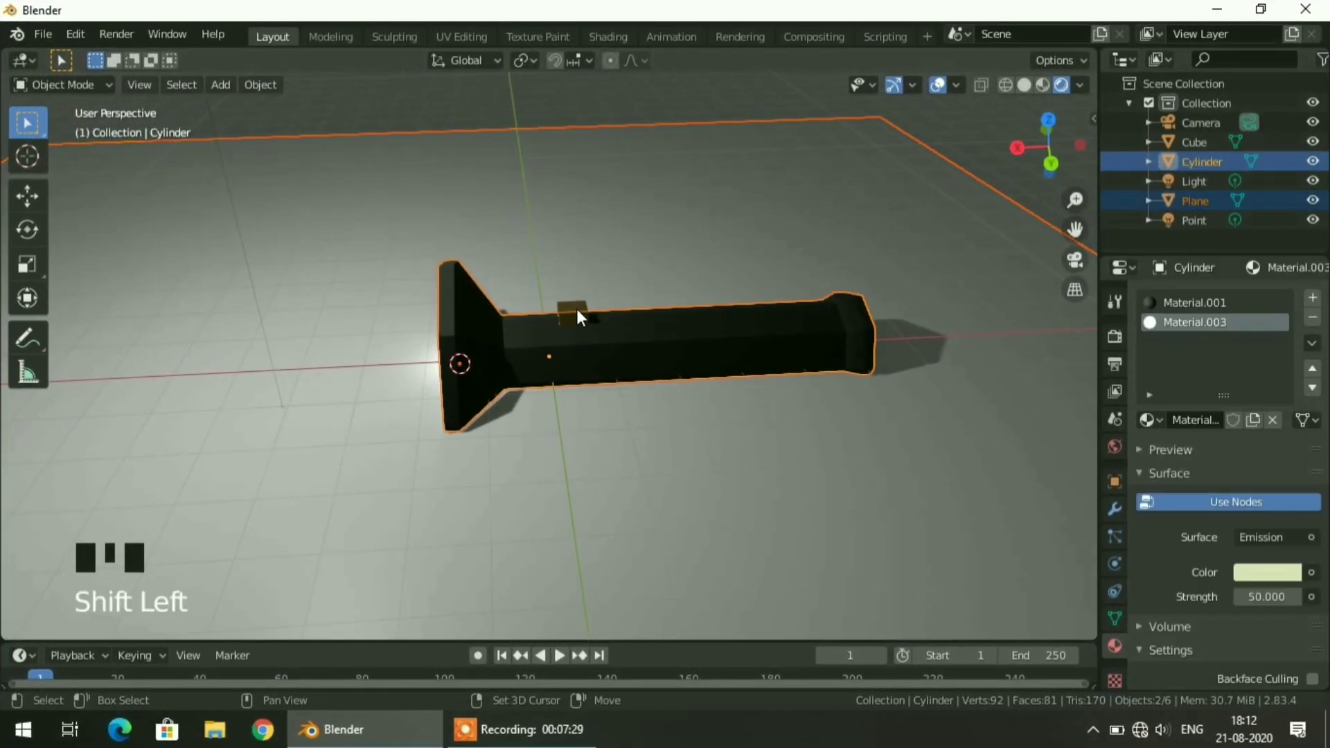
pyautogui.click(717, 97)
pyautogui.scroll(3, 643, 353)
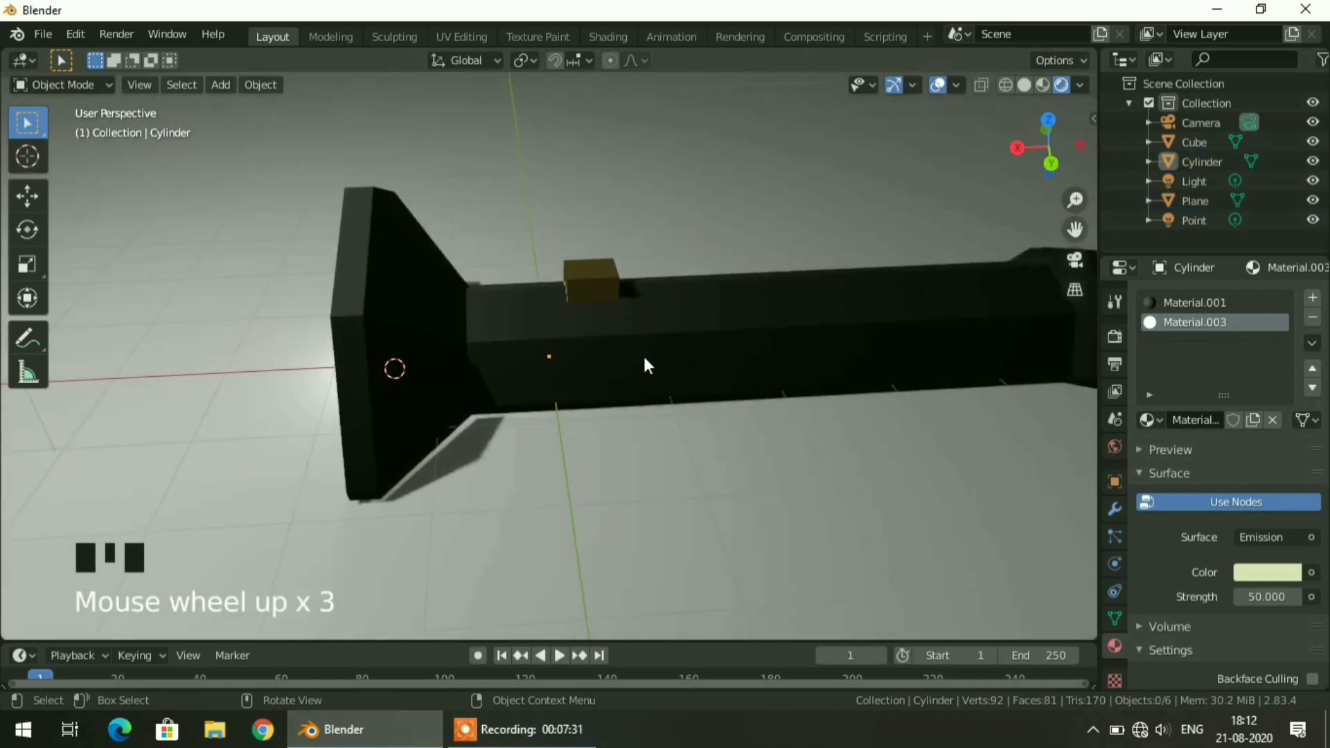
pyautogui.keyDown('shift'); pyautogui.click(605, 279); pyautogui.keyUp('shift')
pyautogui.keyDown('shift'); pyautogui.click(605, 278); pyautogui.keyUp('shift')
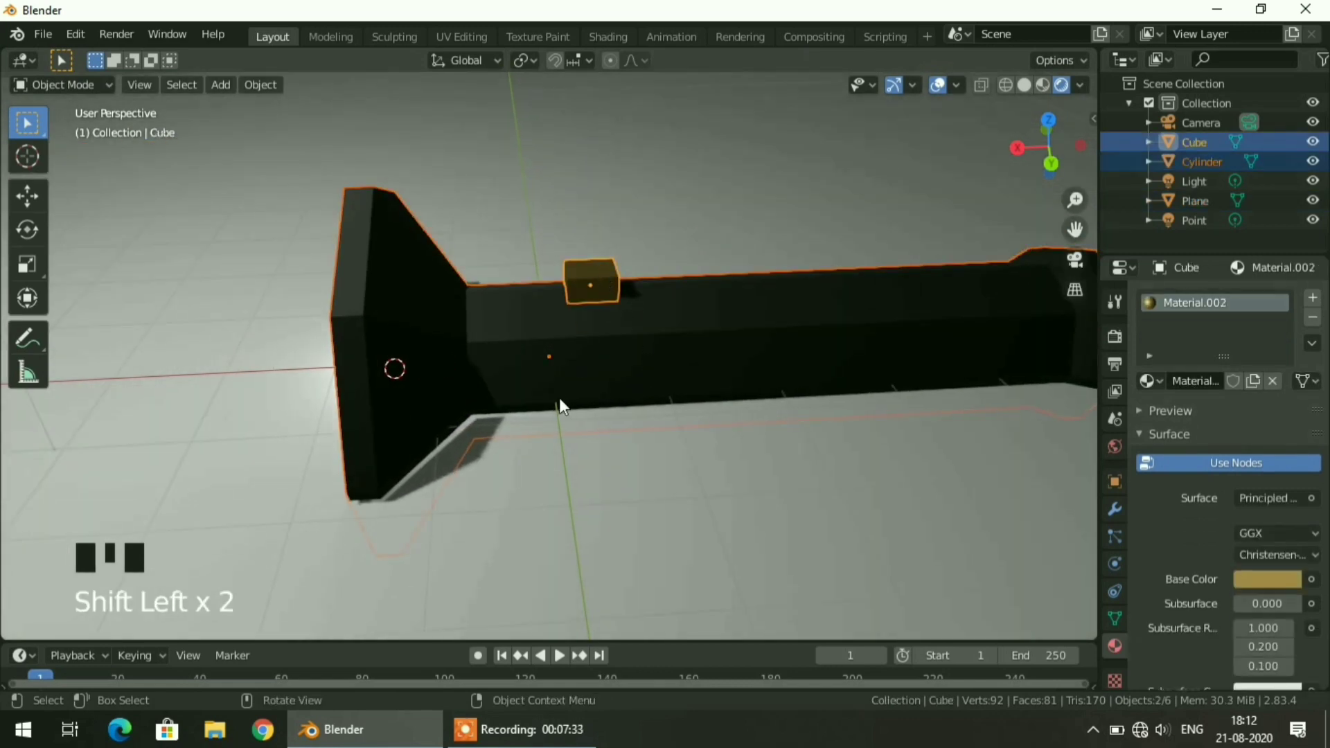
pyautogui.press('g')
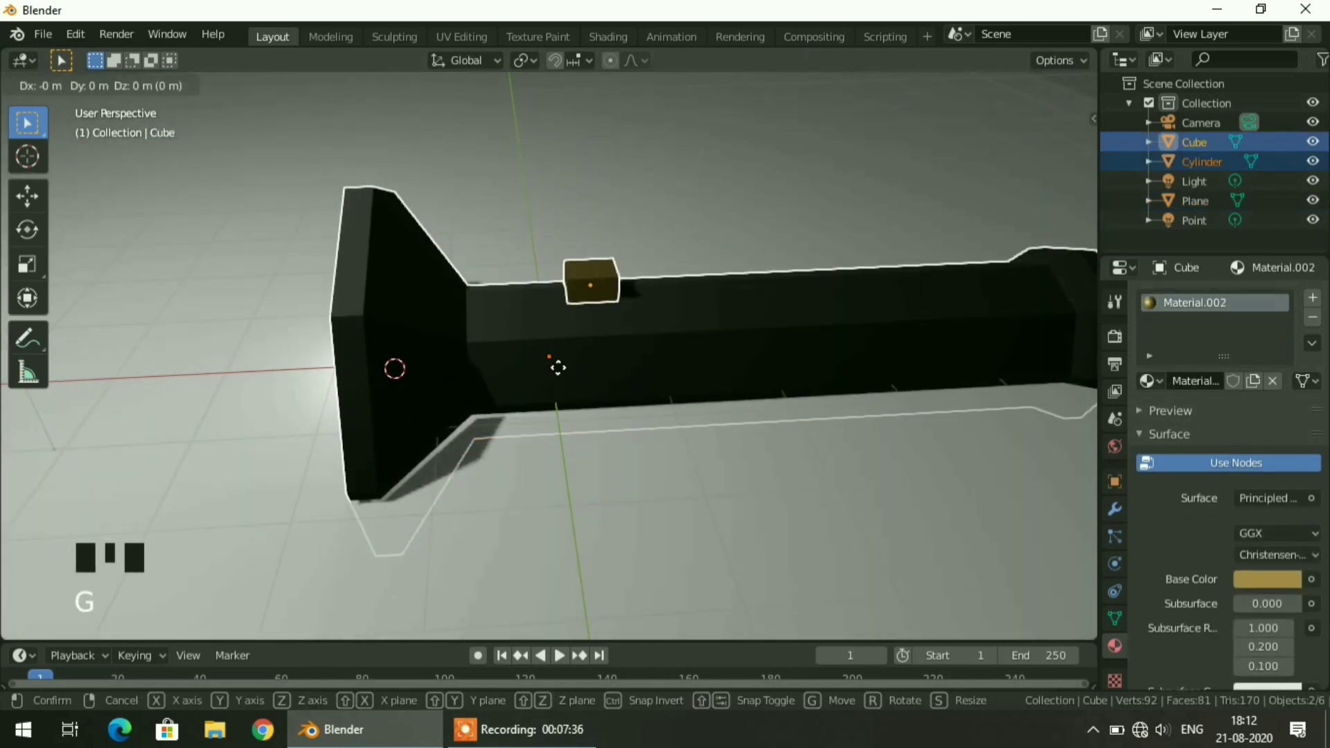
pyautogui.click(539, 443)
pyautogui.moveTo(539, 443)
pyautogui.mouseDown(button='middle')
pyautogui.moveTo(753, 407)
pyautogui.moveTo(537, 431)
pyautogui.mouseUp(button='middle')
pyautogui.click(538, 429)
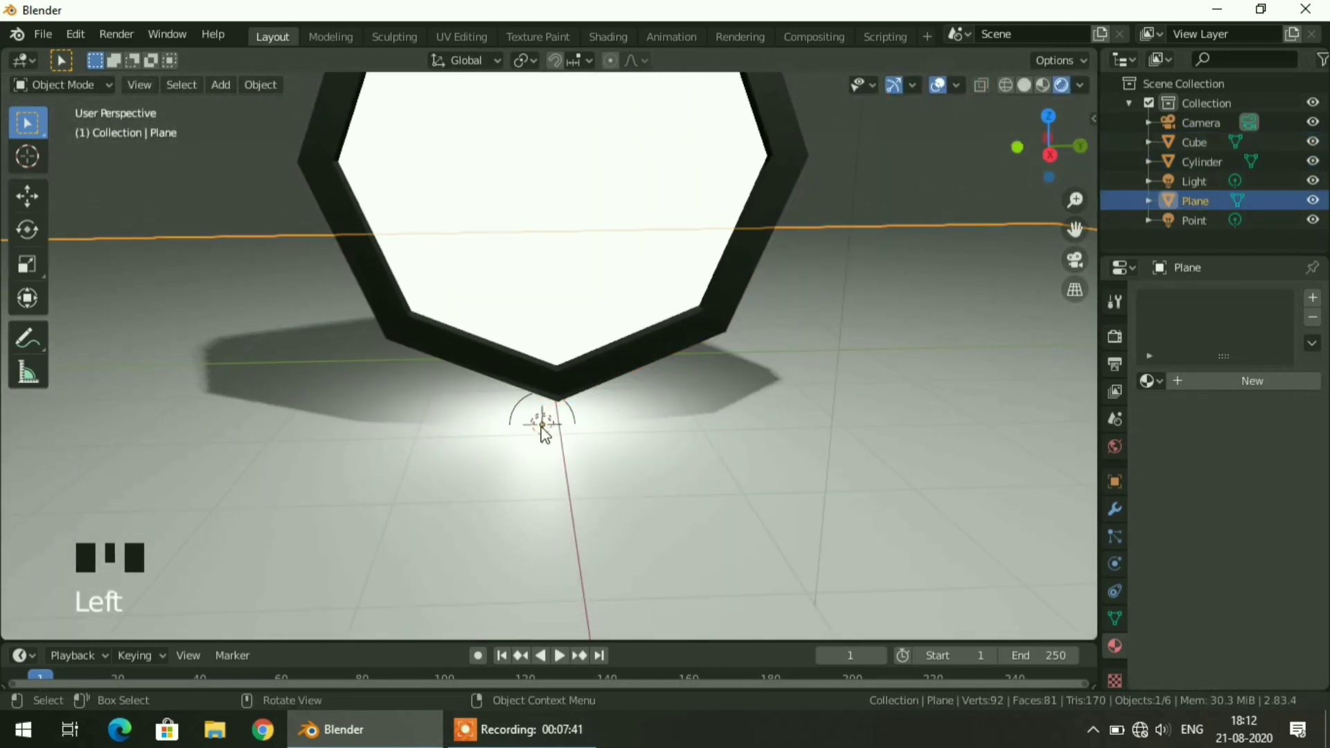
# Step: Move the point light about 2 m up the Z axis into the lens centre
pyautogui.click(542, 428)
pyautogui.press('g')
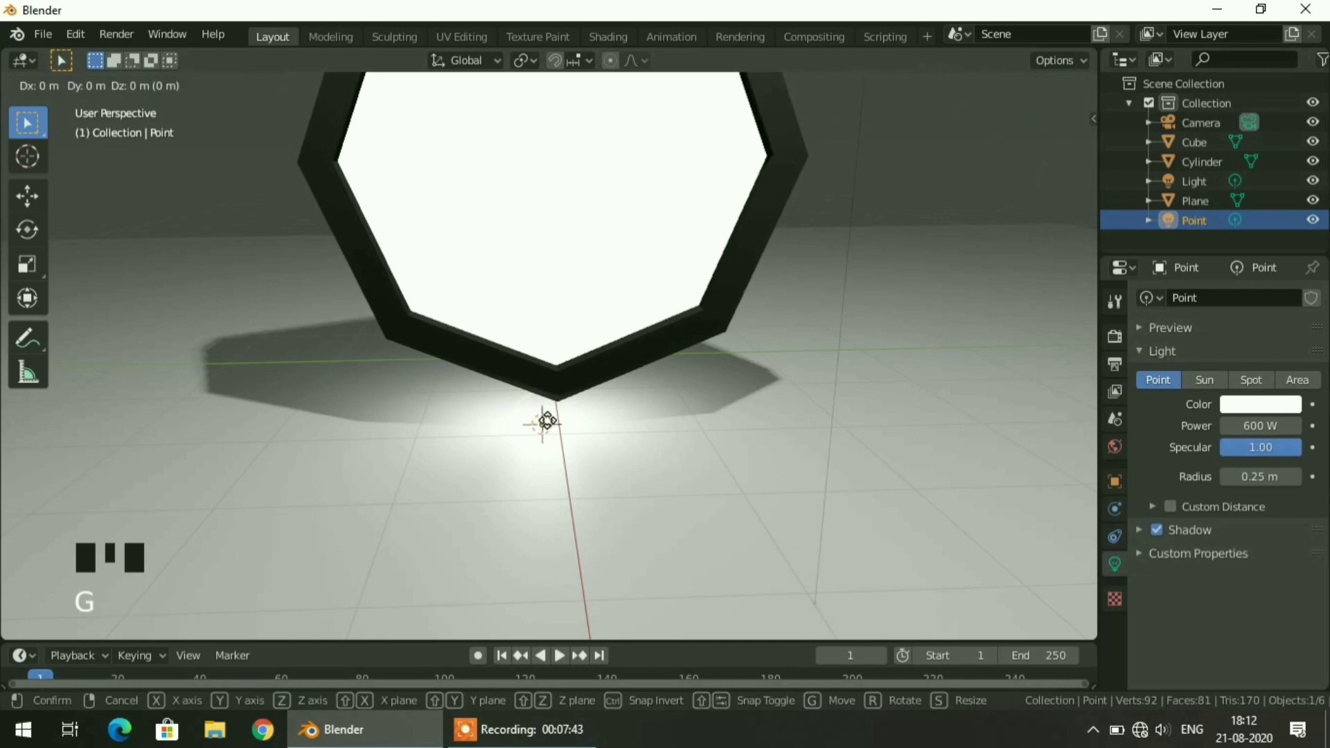
pyautogui.press('z')
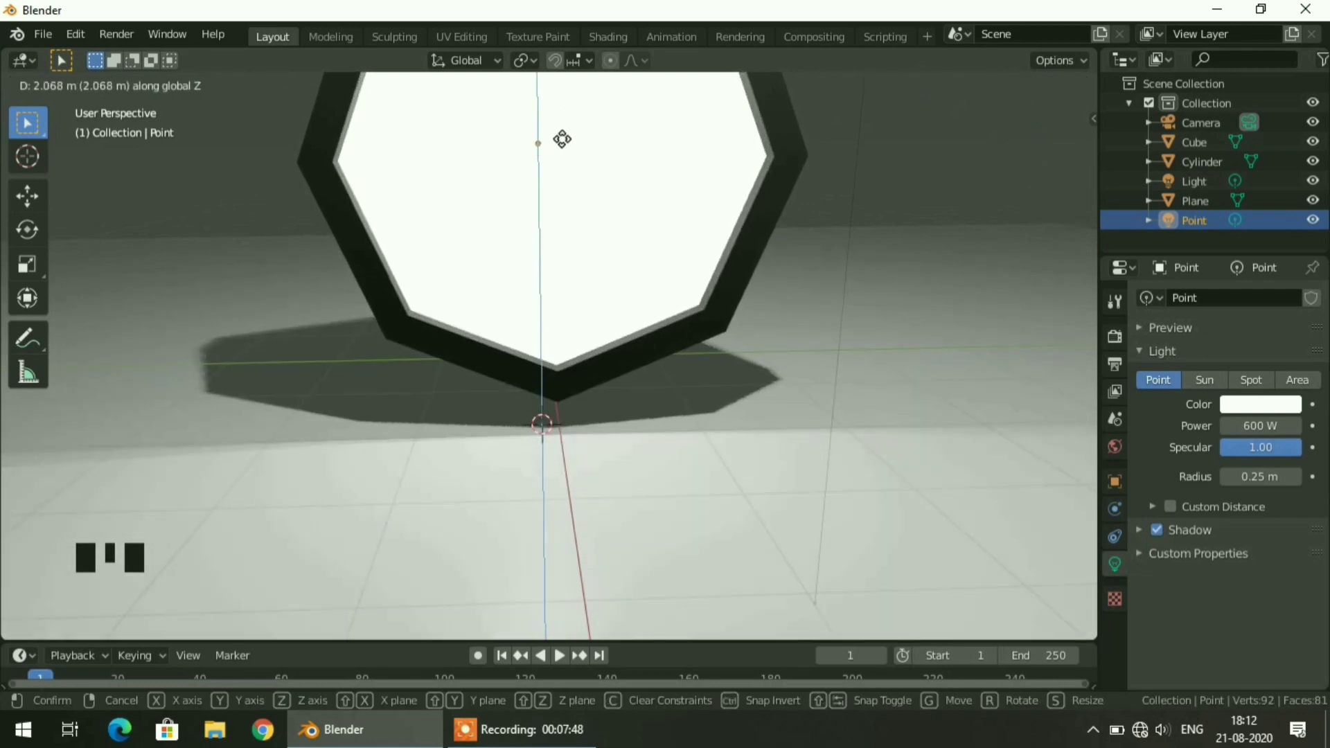
pyautogui.click(561, 138)
pyautogui.scroll(-7, 607, 369)
pyautogui.moveTo(688, 424); pyautogui.dragTo(623, 441, button='middle')
# Step: Slide the main 1000 W lamp along the Y axis away from the flashlight
pyautogui.scroll(5, 576, 389)
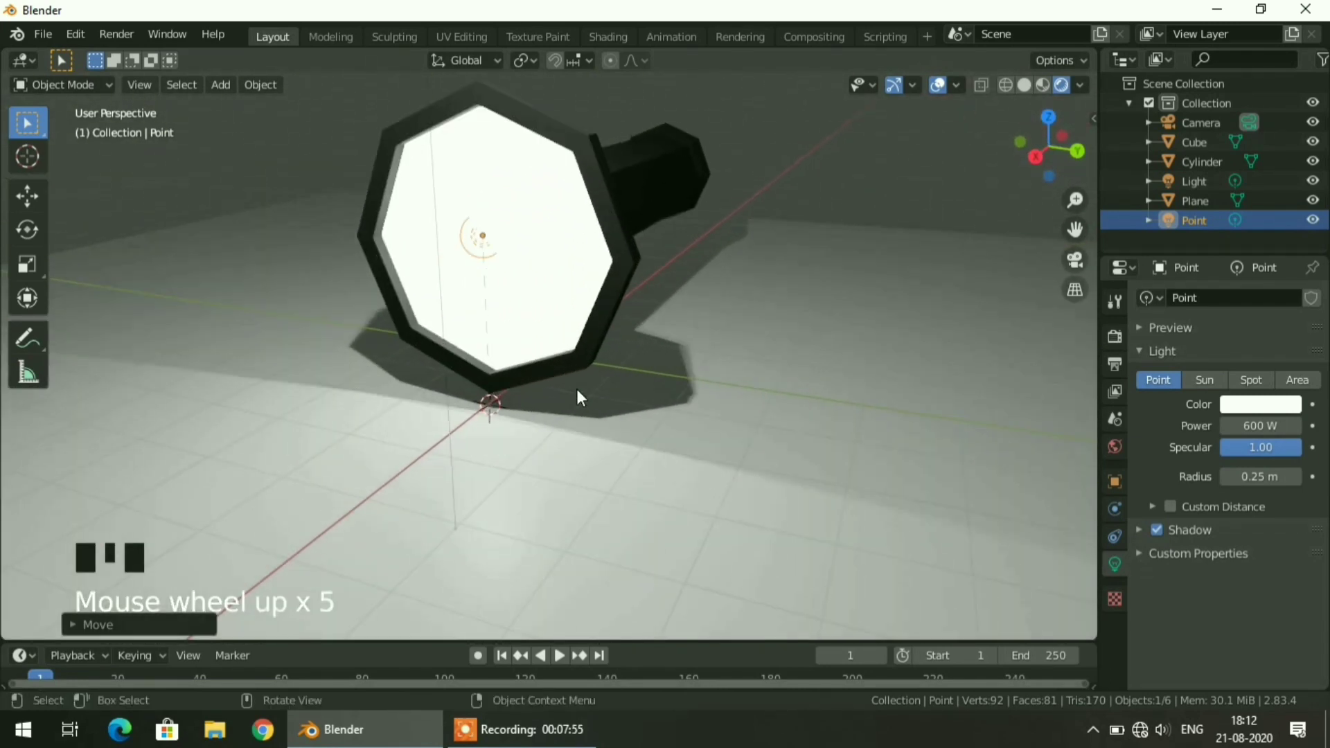
pyautogui.scroll(-7, 551, 348)
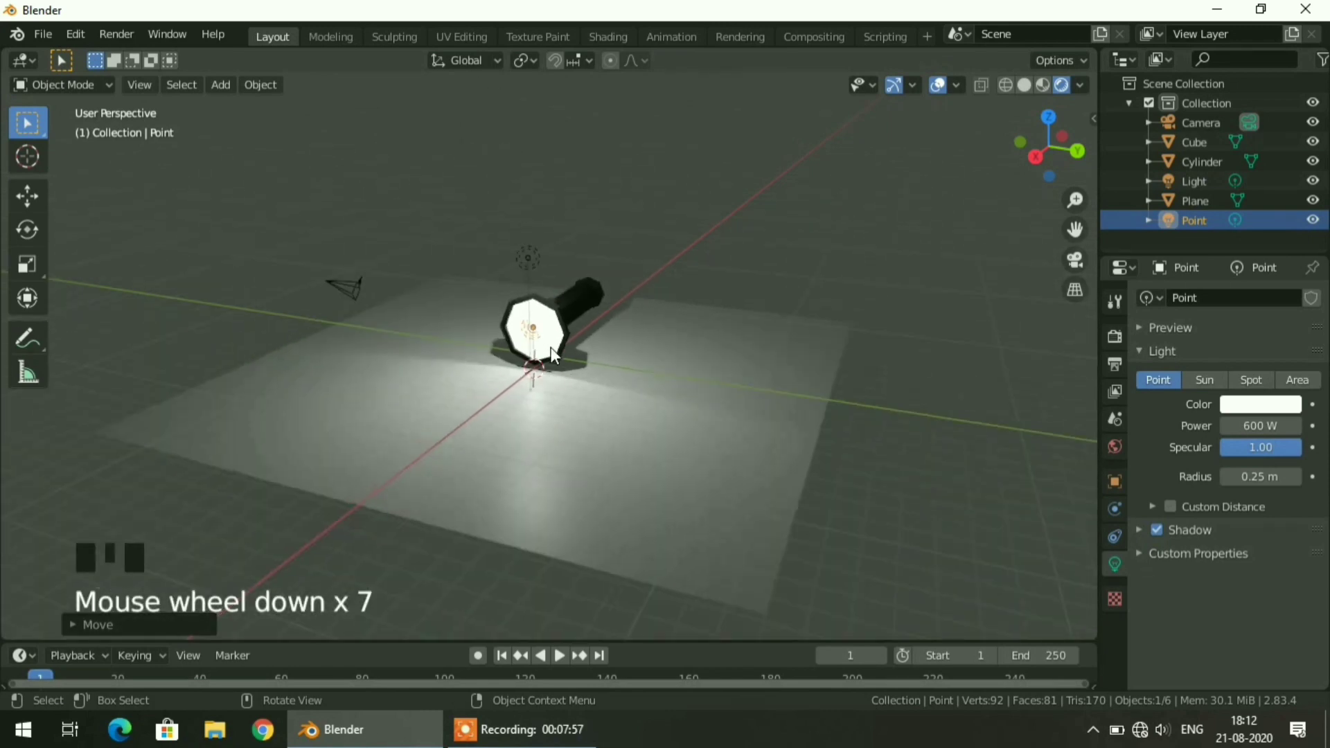
pyautogui.scroll(3, 687, 394)
pyautogui.scroll(-2, 692, 394)
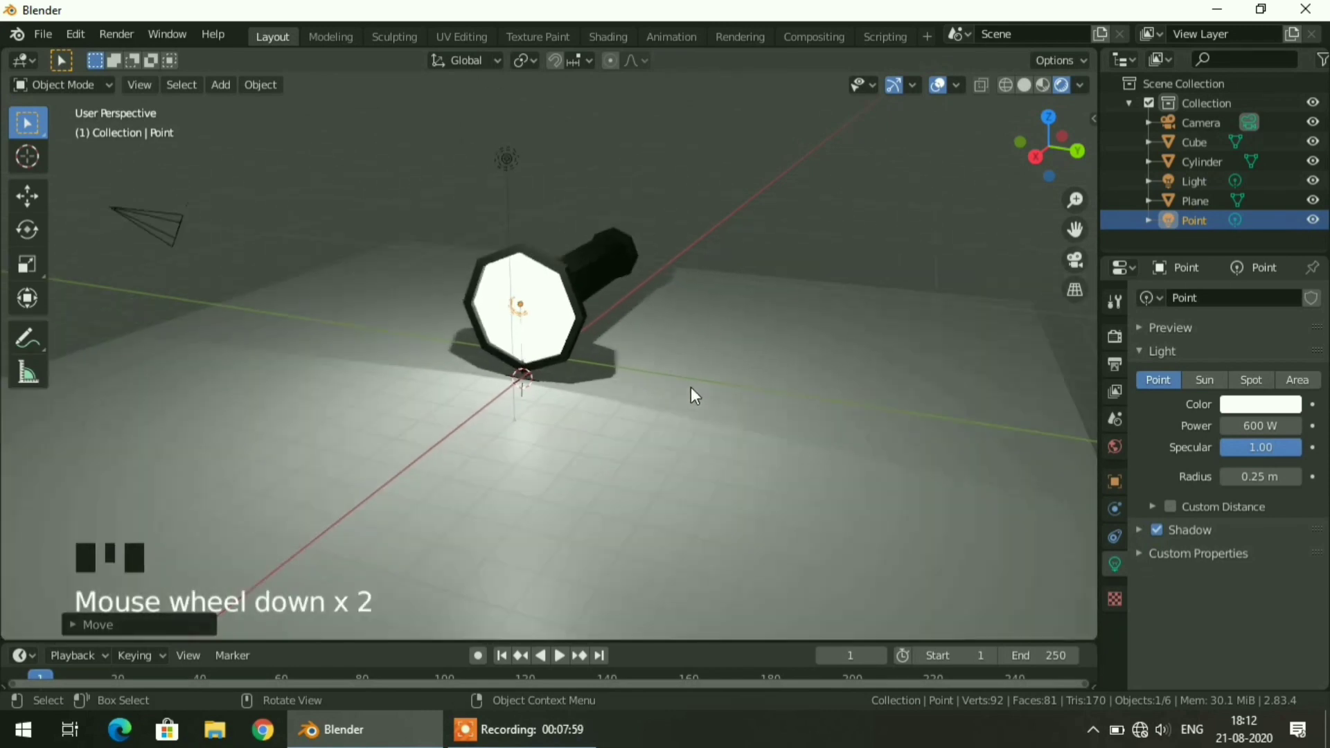
pyautogui.click(510, 160)
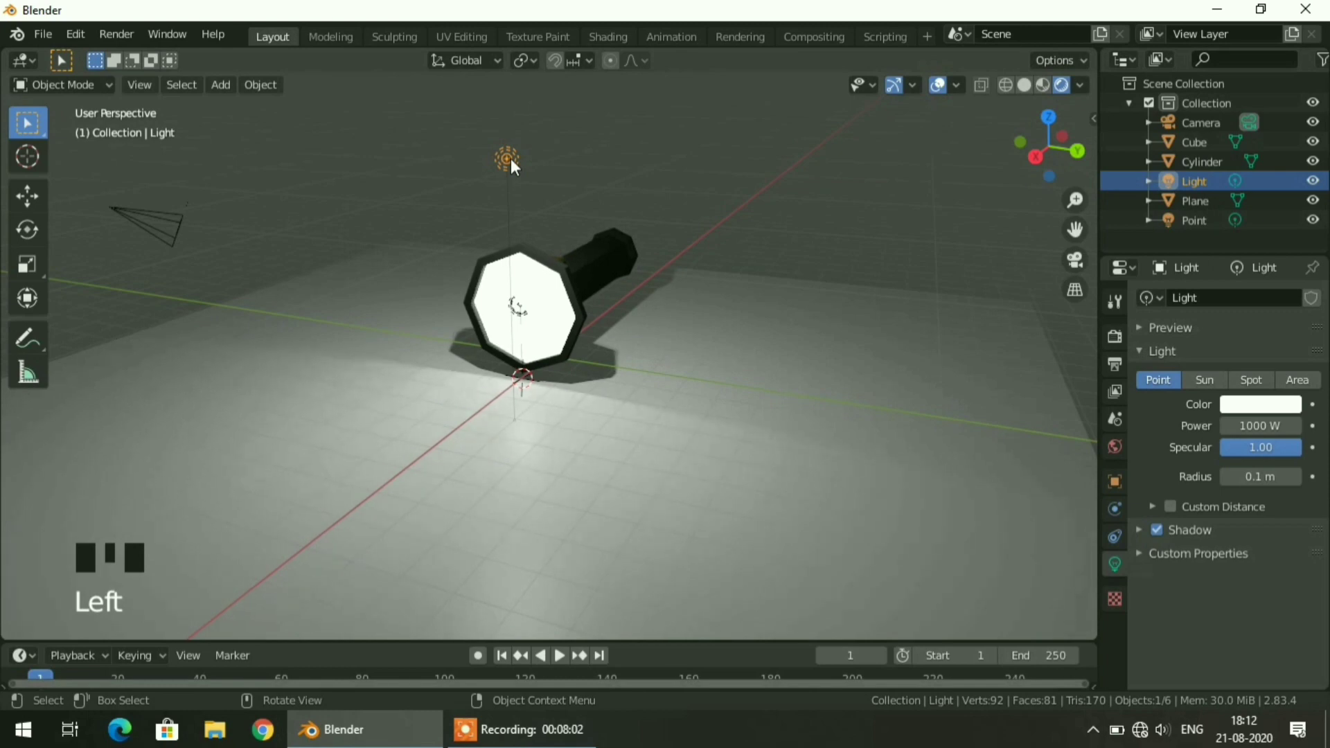
pyautogui.press('g')
pyautogui.press('y')
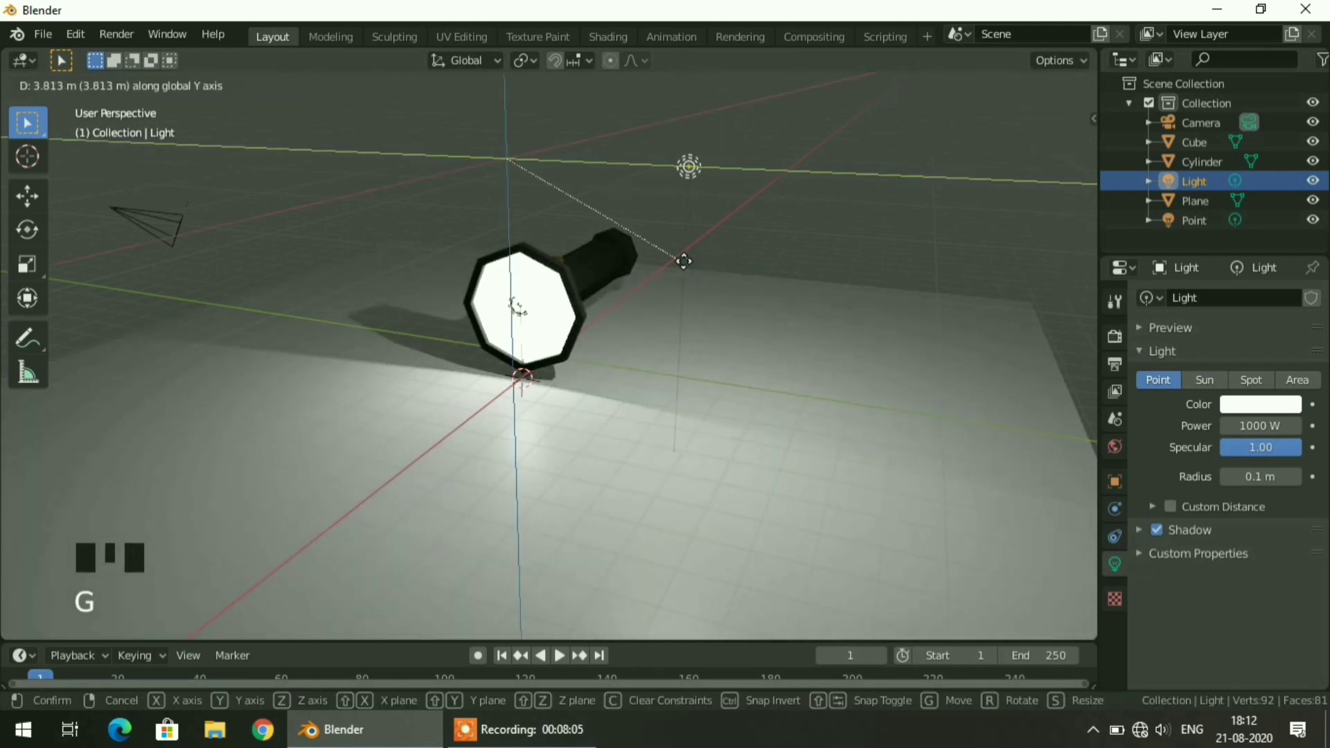
pyautogui.click(762, 256)
# Step: Move the lamp higher above and beside the flashlight to light the floor
pyautogui.moveTo(779, 293); pyautogui.dragTo(613, 375, button='middle')
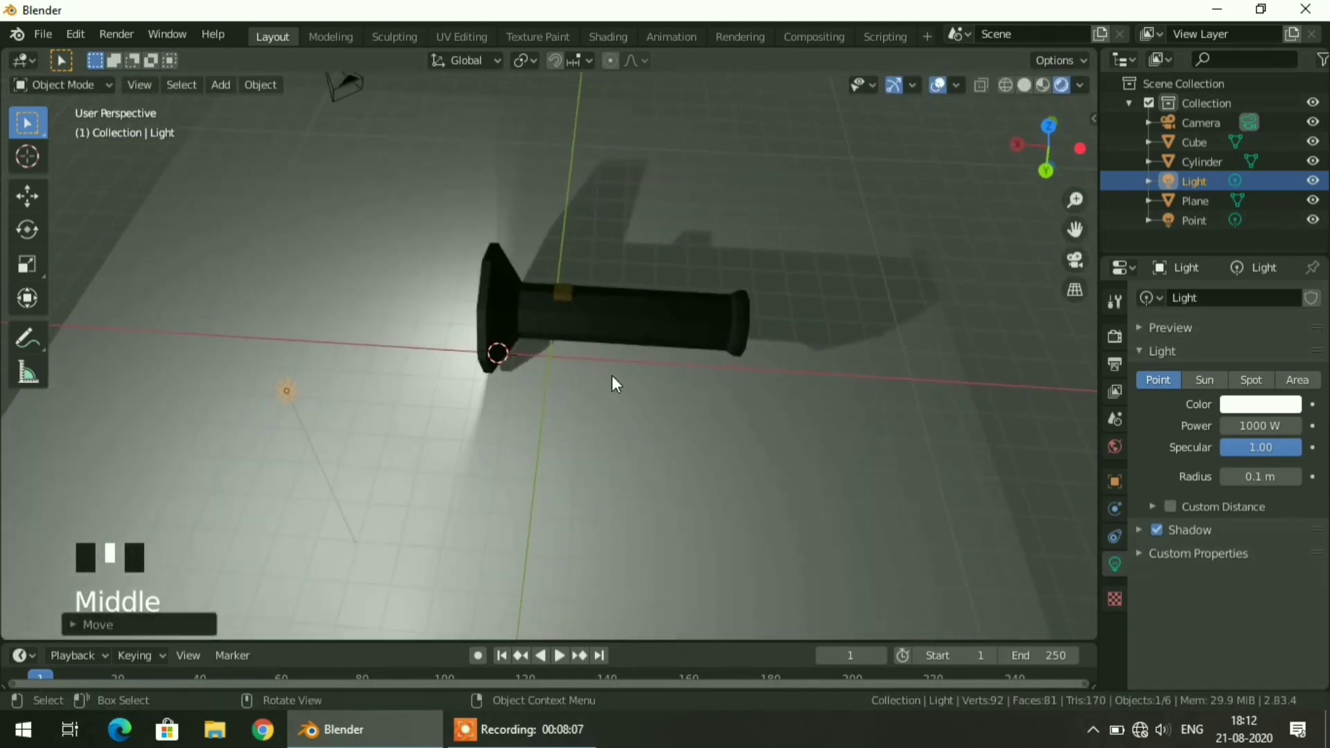
pyautogui.press('g')
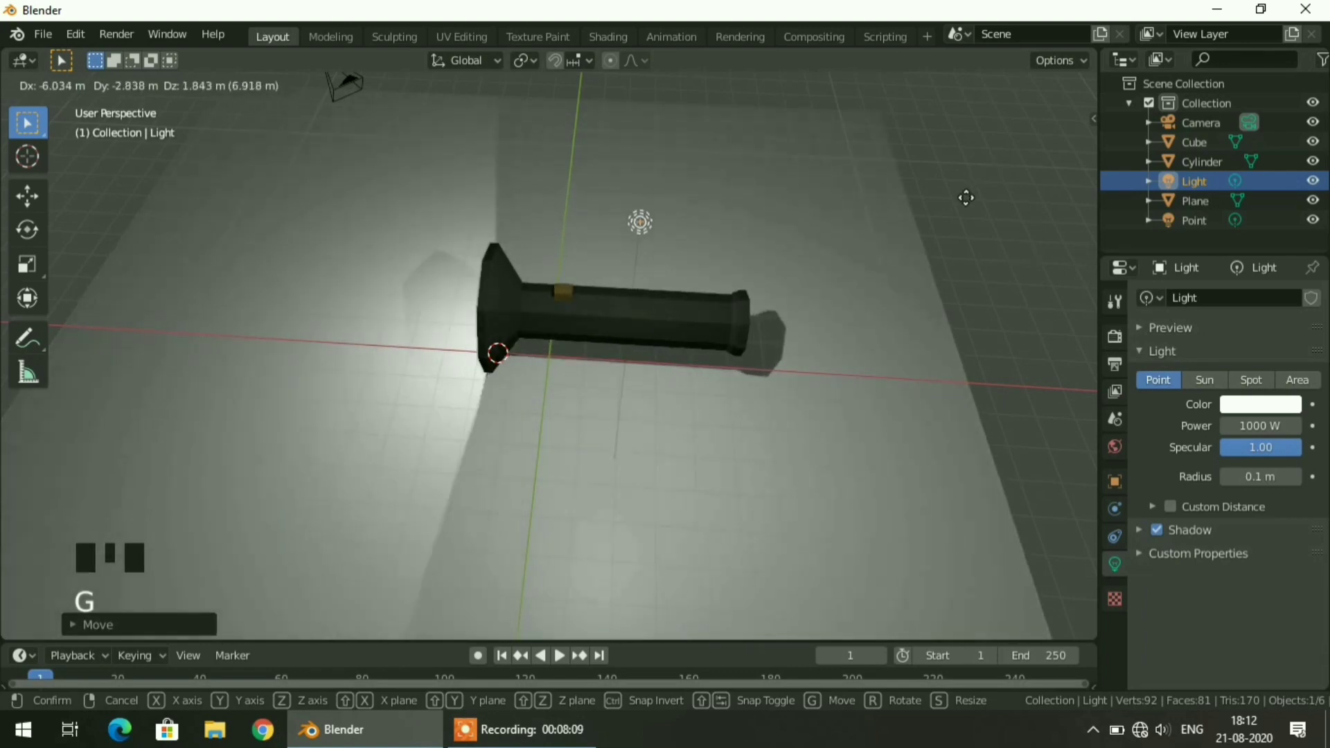
pyautogui.click(965, 196)
pyautogui.moveTo(894, 419); pyautogui.dragTo(841, 413, button='middle')
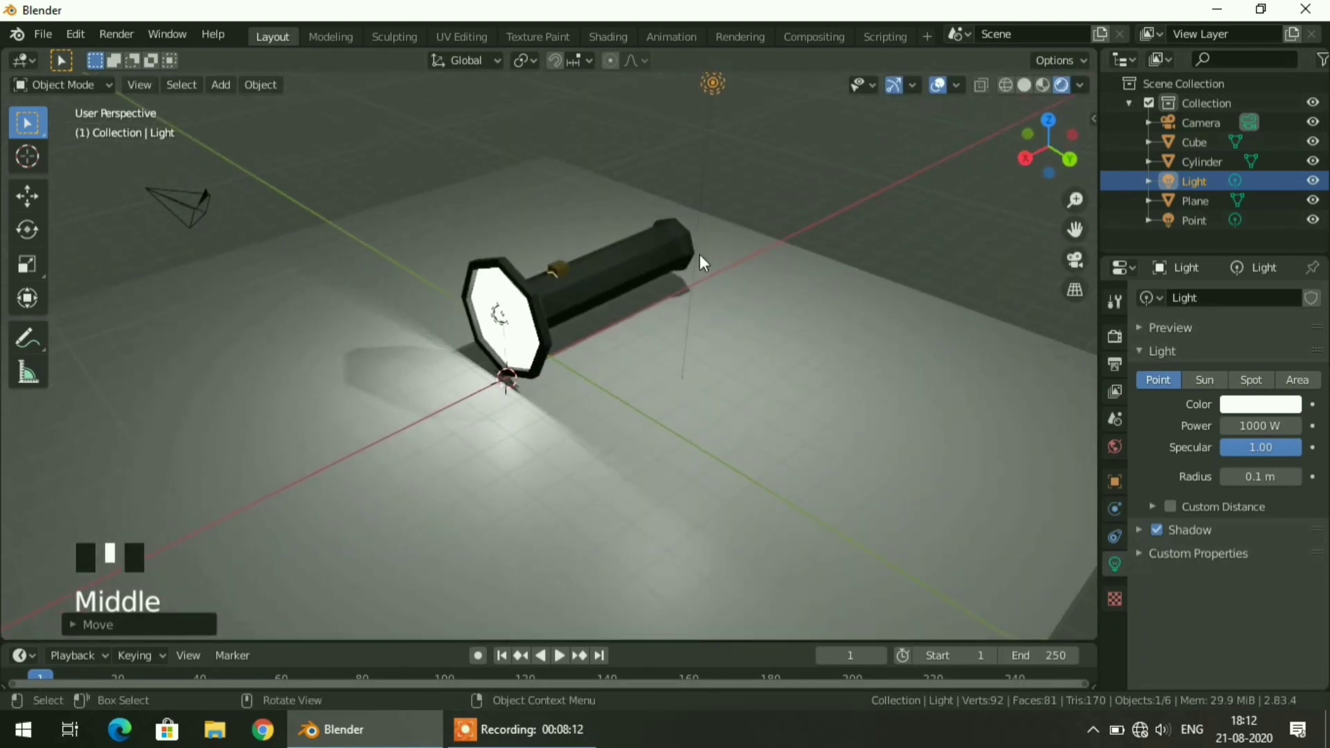
pyautogui.scroll(-2, 596, 398)
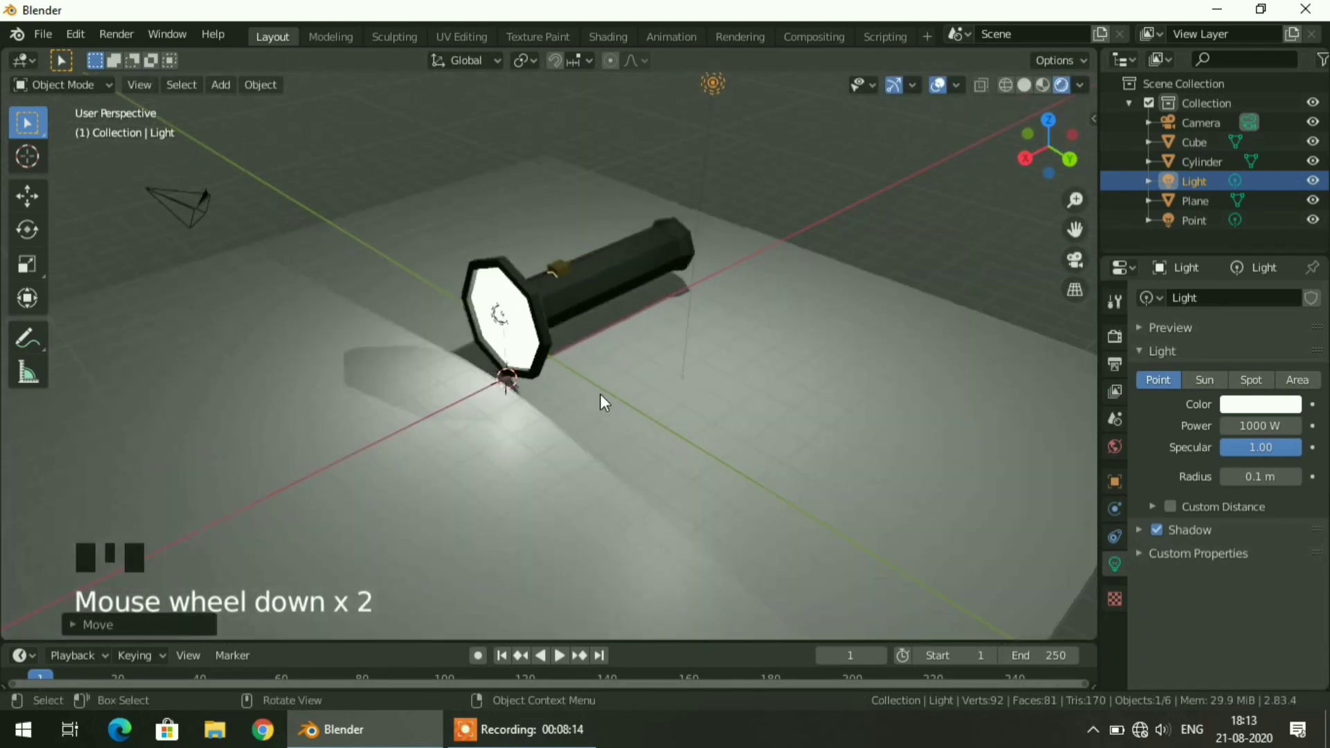
pyautogui.scroll(-1, 600, 394)
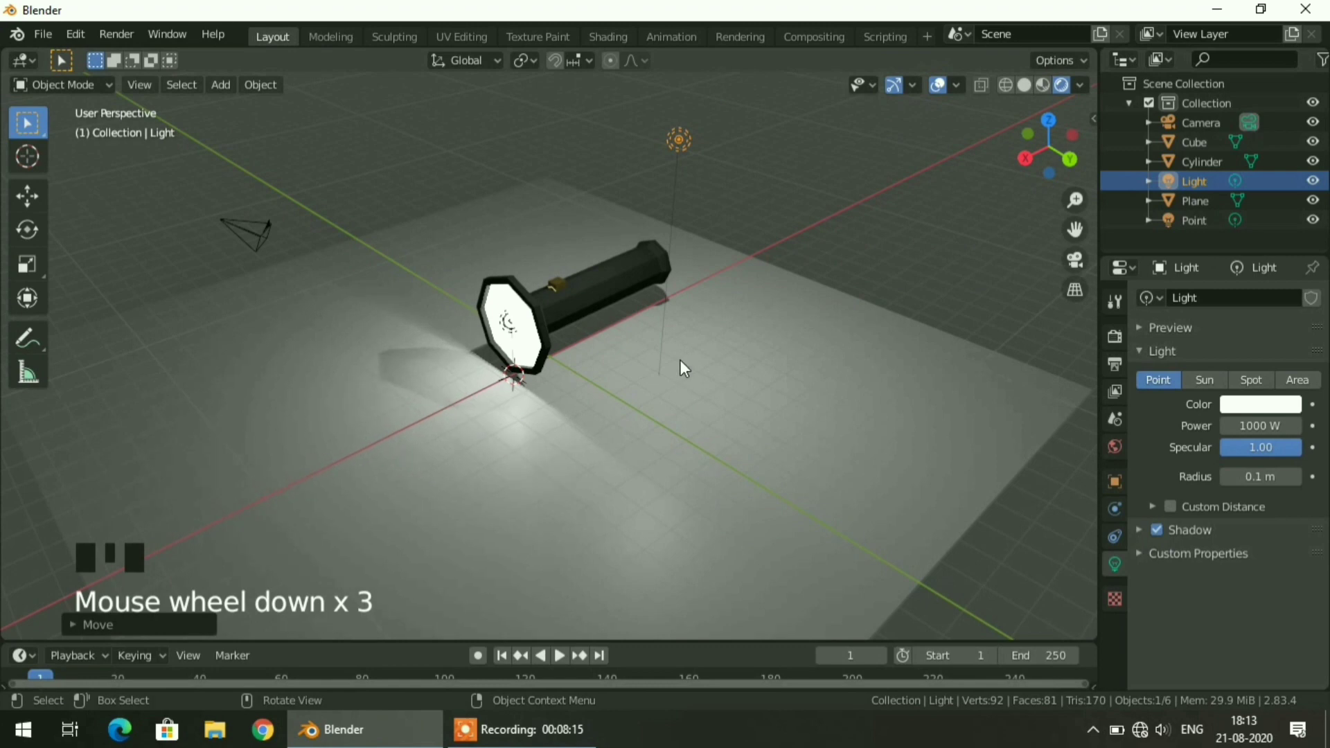
# Step: Change the Render Engine from Eevee to Cycles in Render Properties
pyautogui.click(1115, 335)
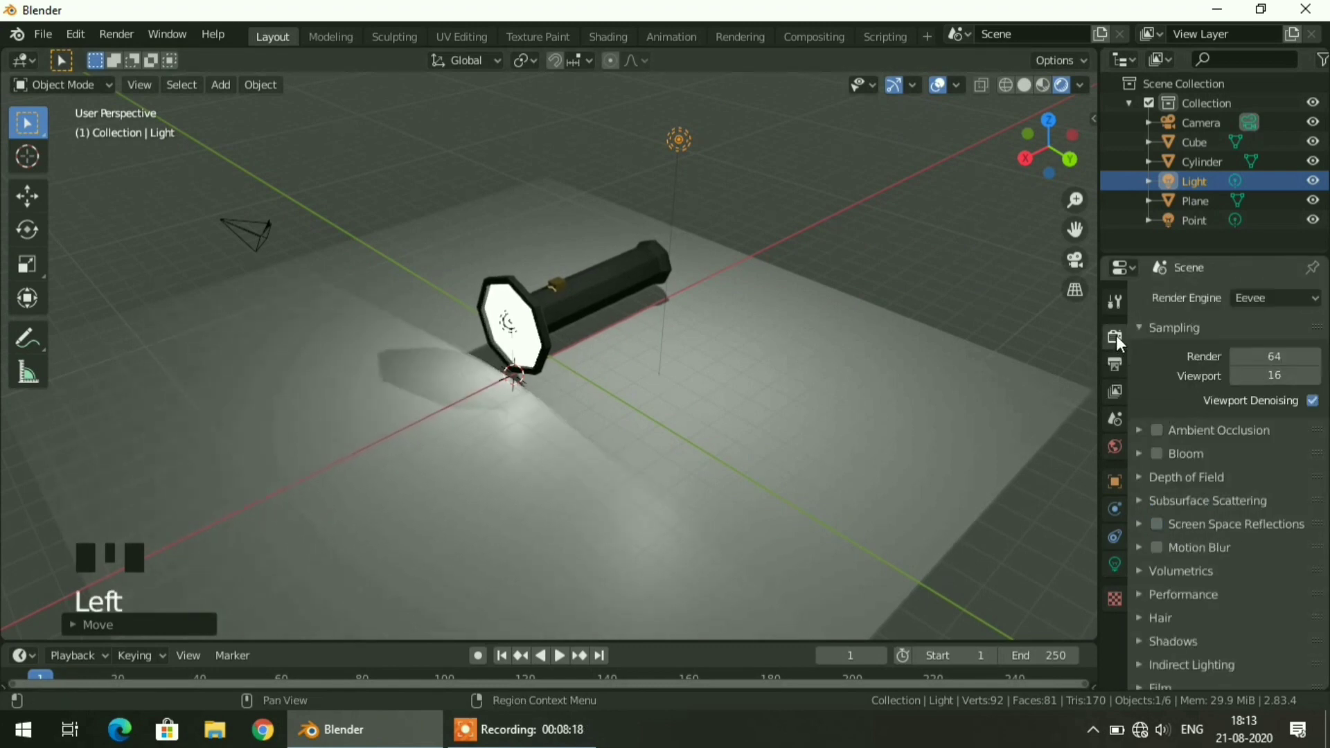
pyautogui.click(1250, 298)
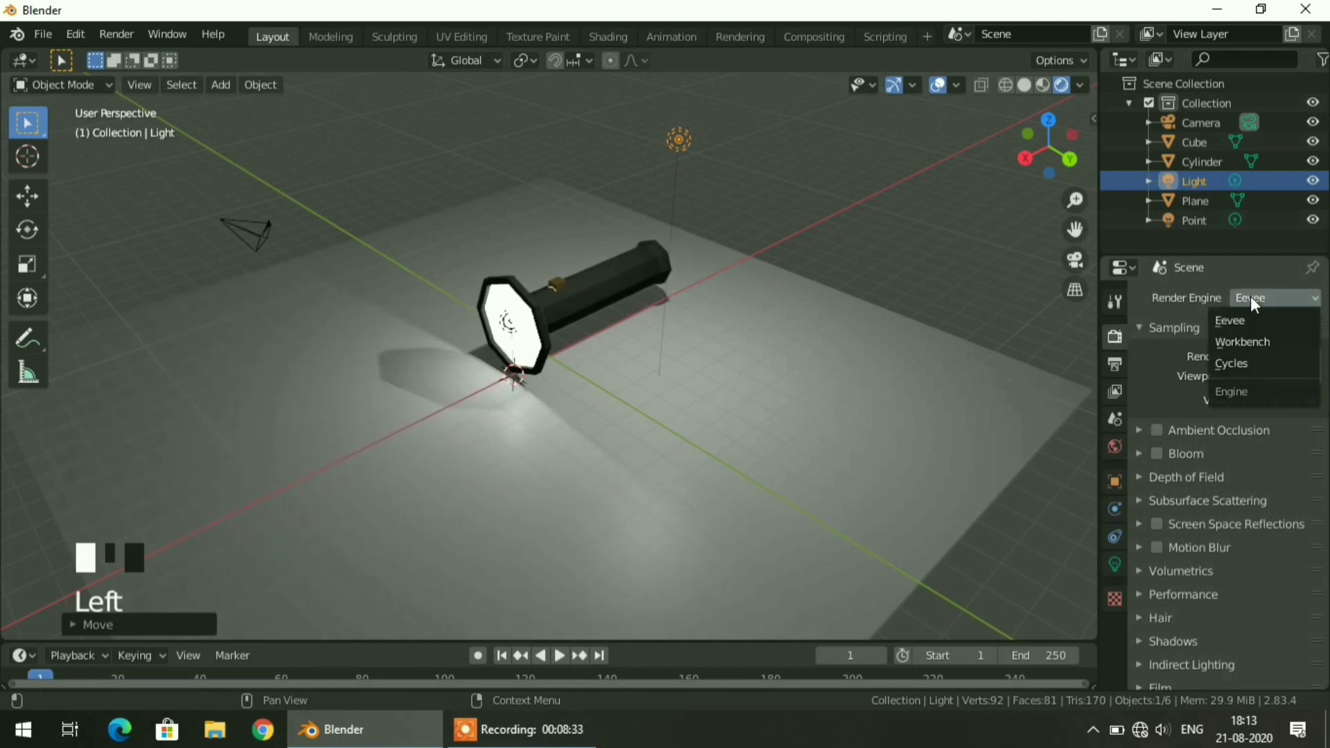
pyautogui.click(1241, 364)
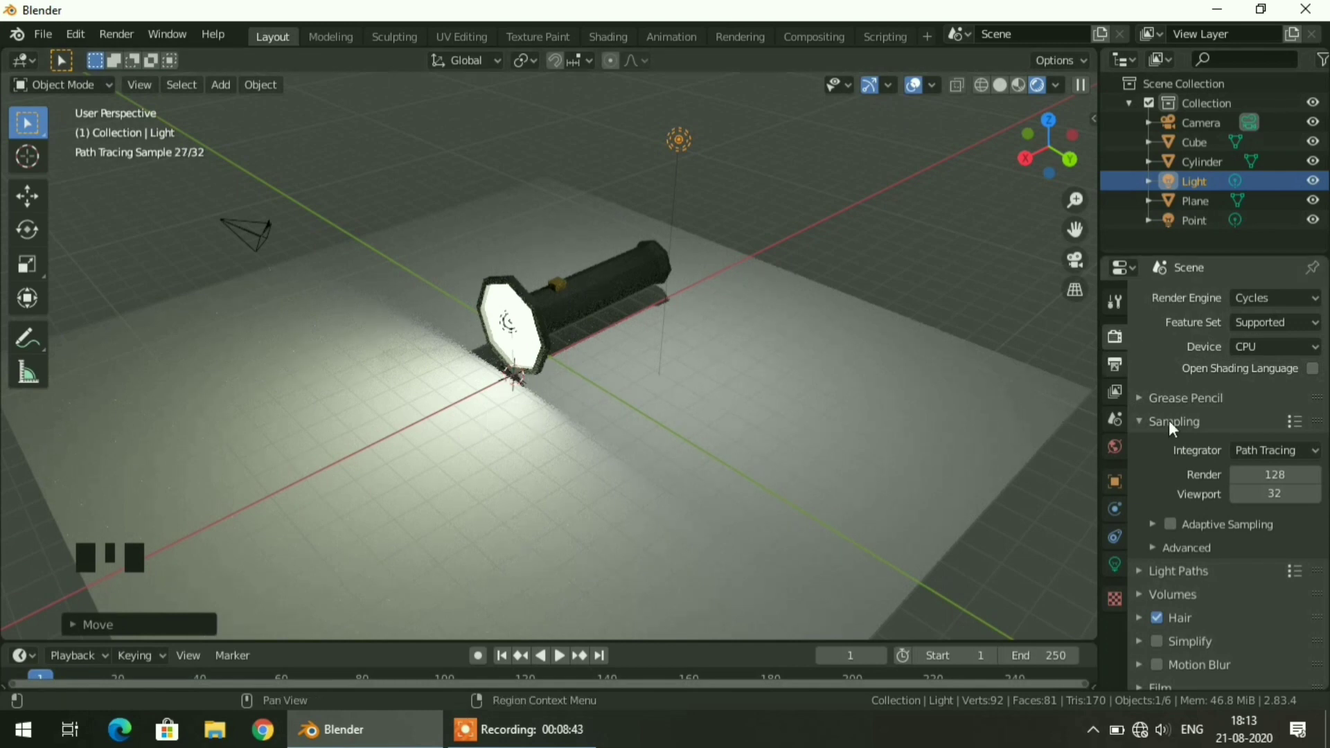
pyautogui.scroll(-1, 1170, 499)
pyautogui.scroll(1, 1173, 409)
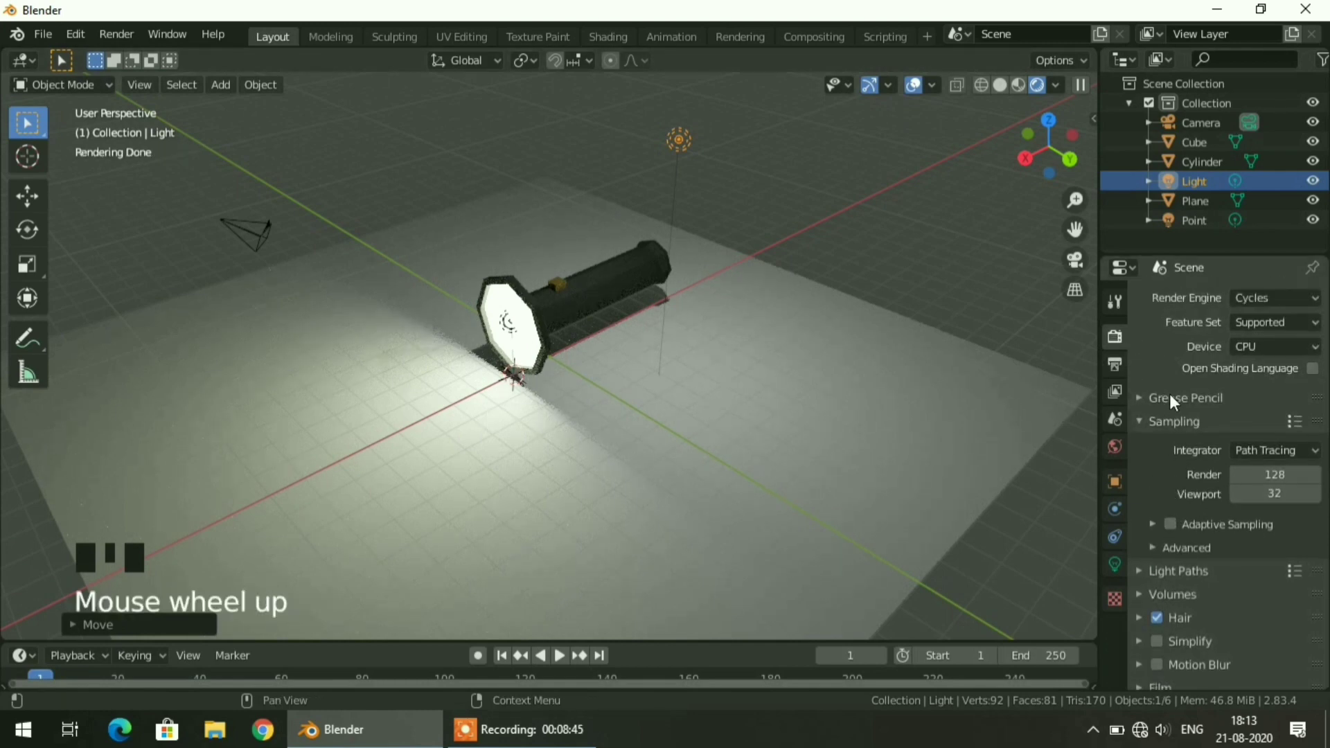
# Step: Switch to Eevee, enable Ambient Occlusion, and leave Bloom turned off
pyautogui.click(1284, 302)
pyautogui.click(1262, 322)
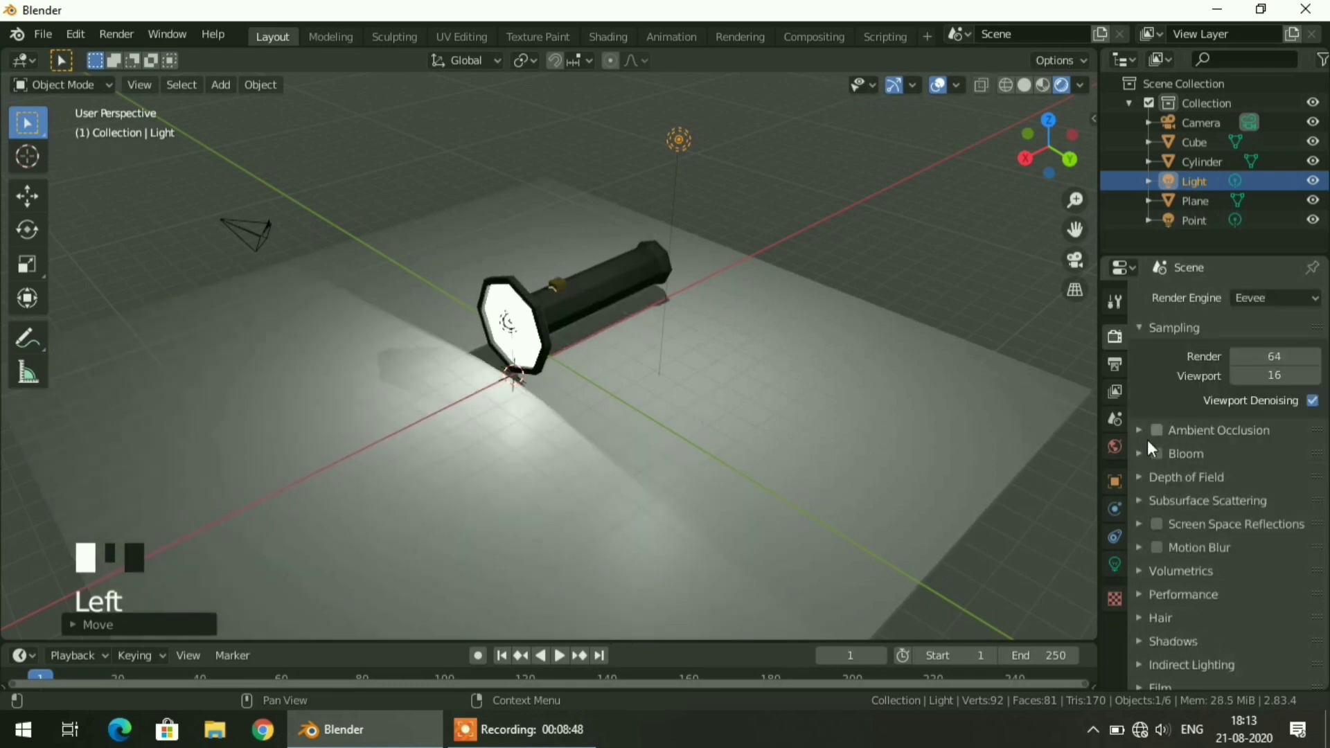
pyautogui.click(1157, 430)
pyautogui.click(1156, 454)
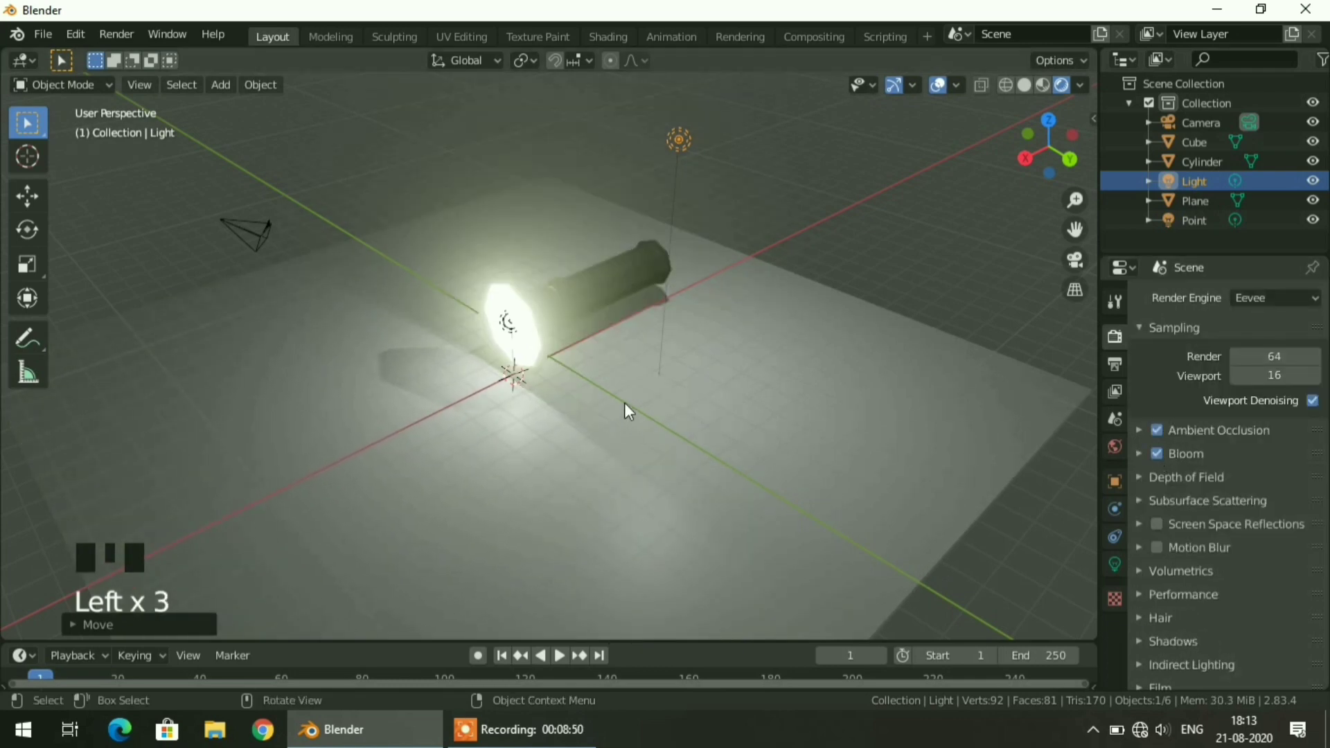
pyautogui.scroll(-1, 621, 405)
pyautogui.scroll(5, 594, 409)
pyautogui.scroll(-3, 593, 409)
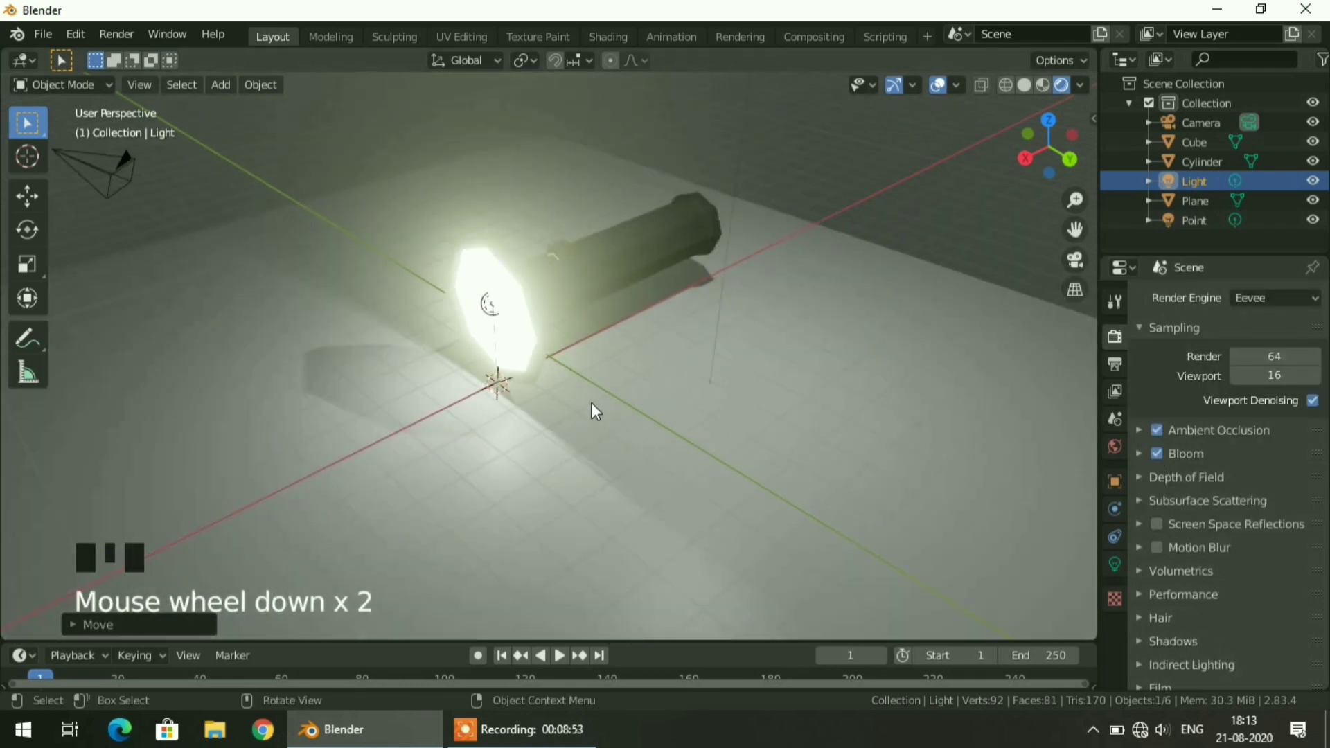
pyautogui.click(1157, 453)
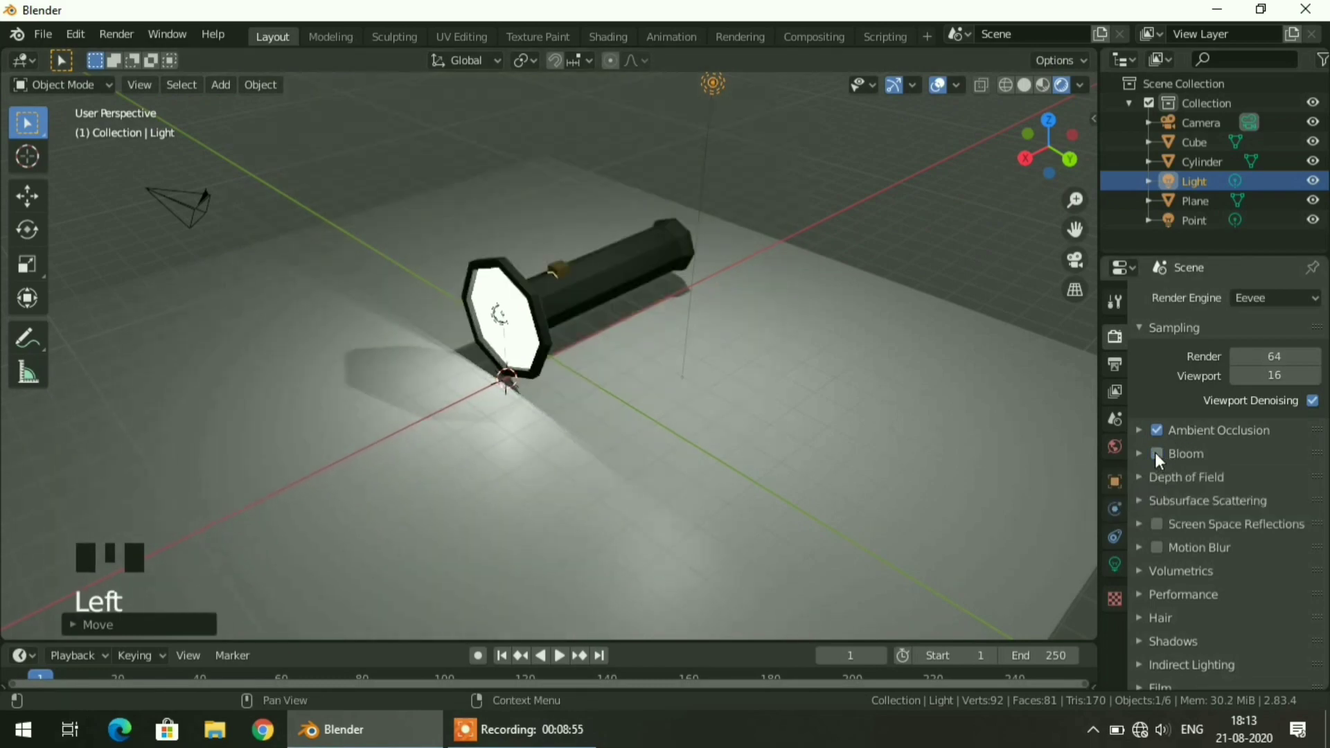
# Step: Preview the scene in Cycles, then set the render engine back to Eevee
pyautogui.click(1261, 299)
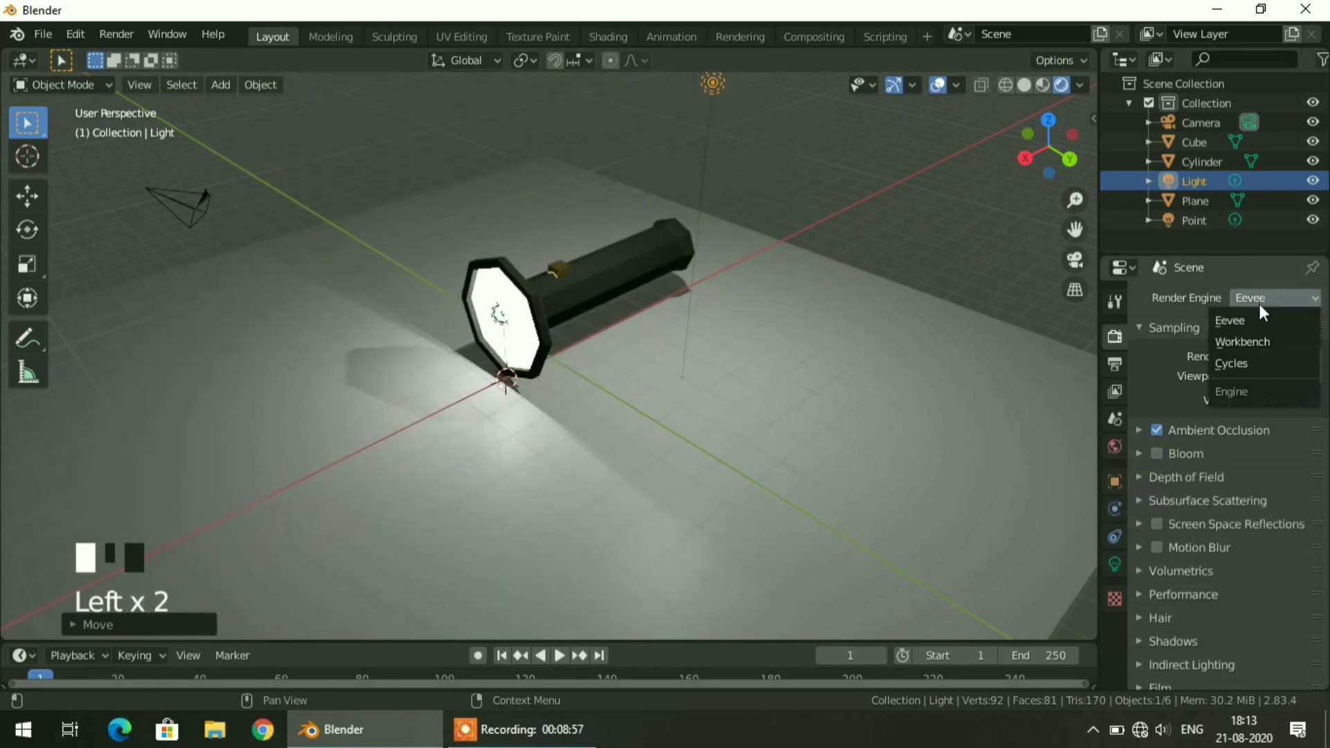
pyautogui.click(1240, 360)
pyautogui.scroll(1, 551, 419)
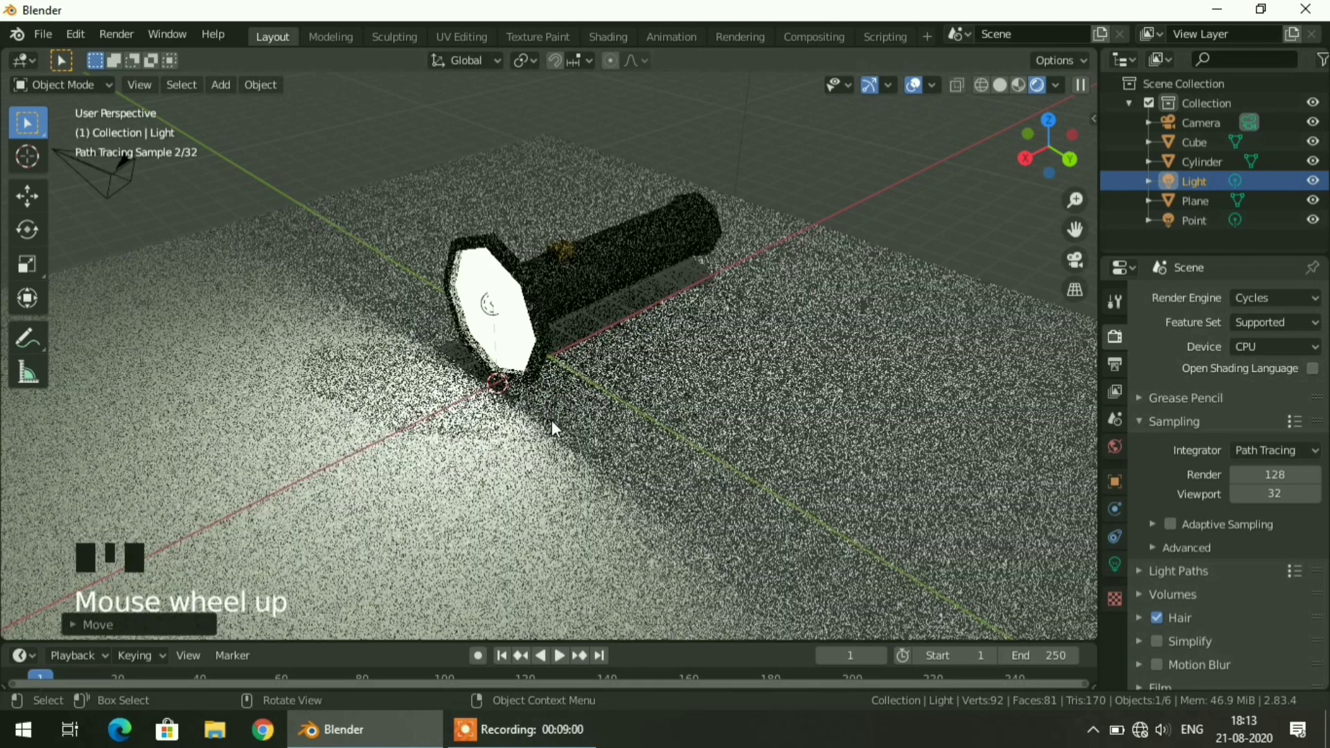
pyautogui.scroll(-2, 552, 420)
pyautogui.scroll(-1, 551, 420)
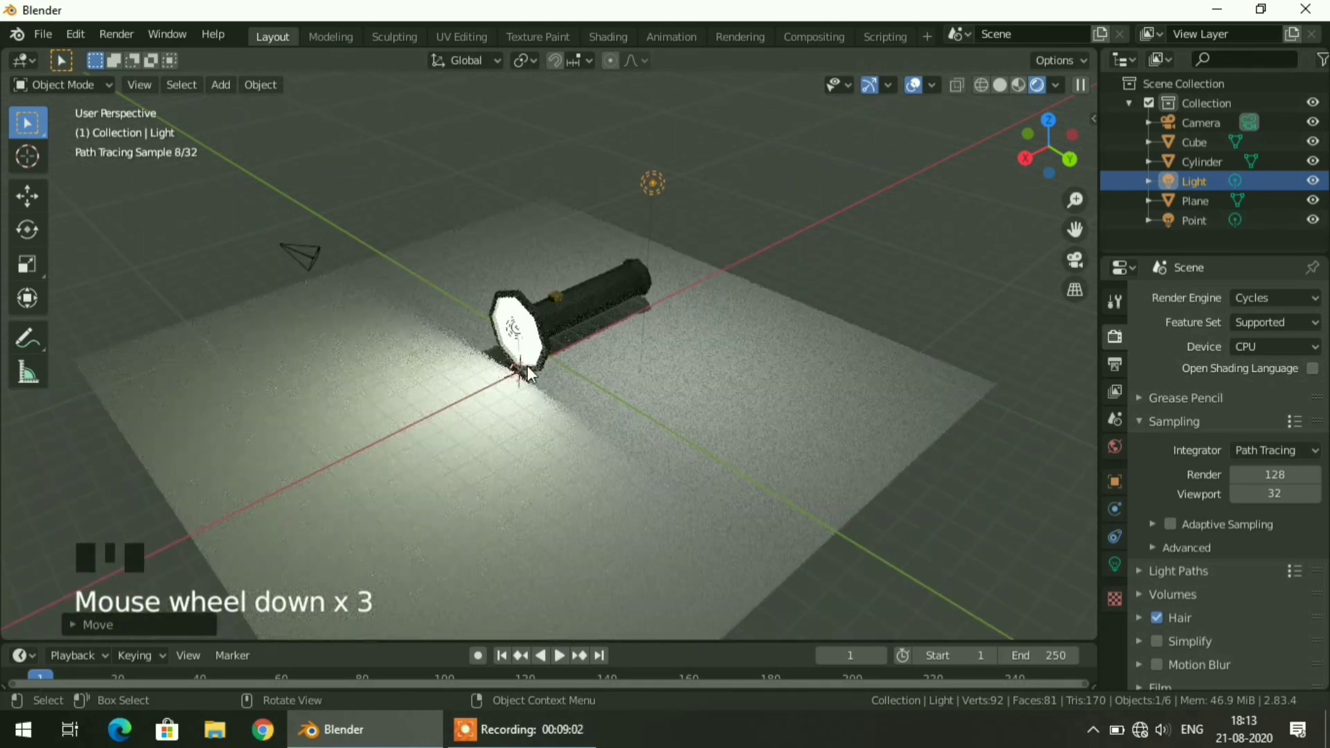
pyautogui.scroll(1, 528, 365)
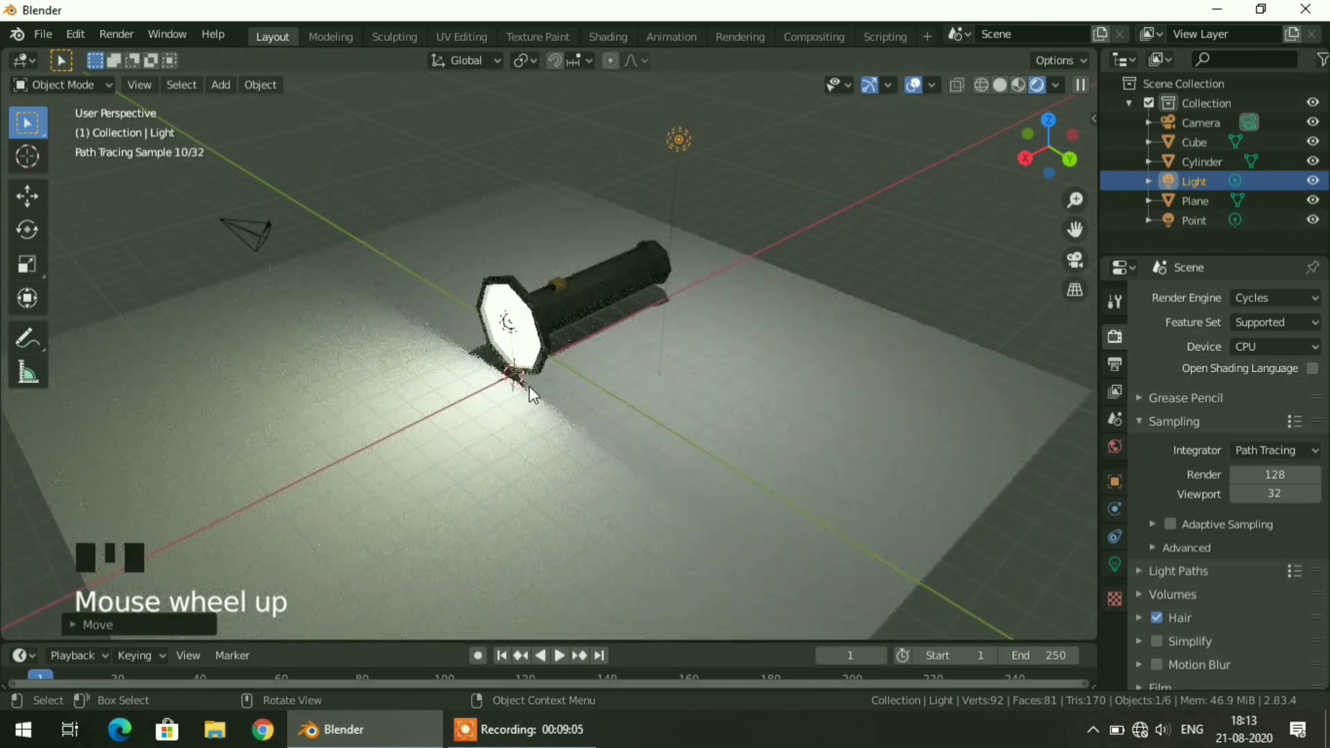
pyautogui.scroll(-1, 529, 386)
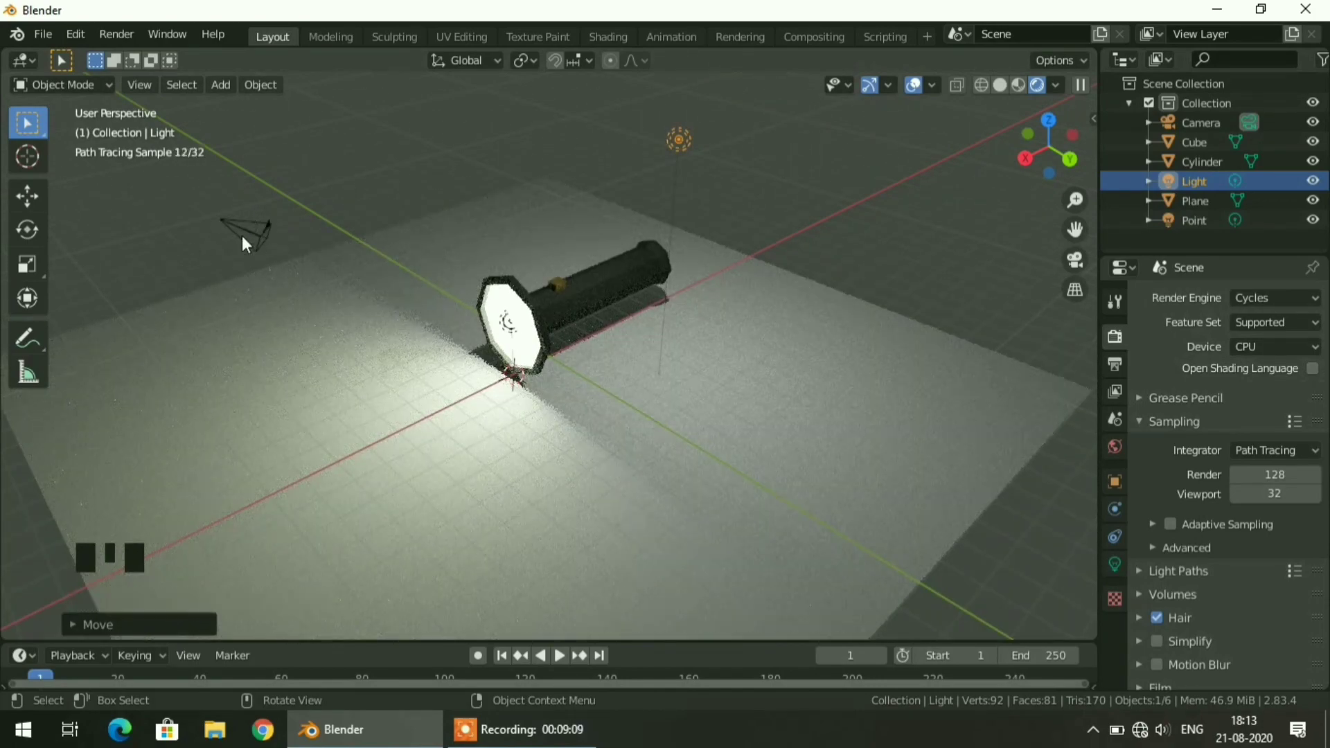
pyautogui.click(1277, 298)
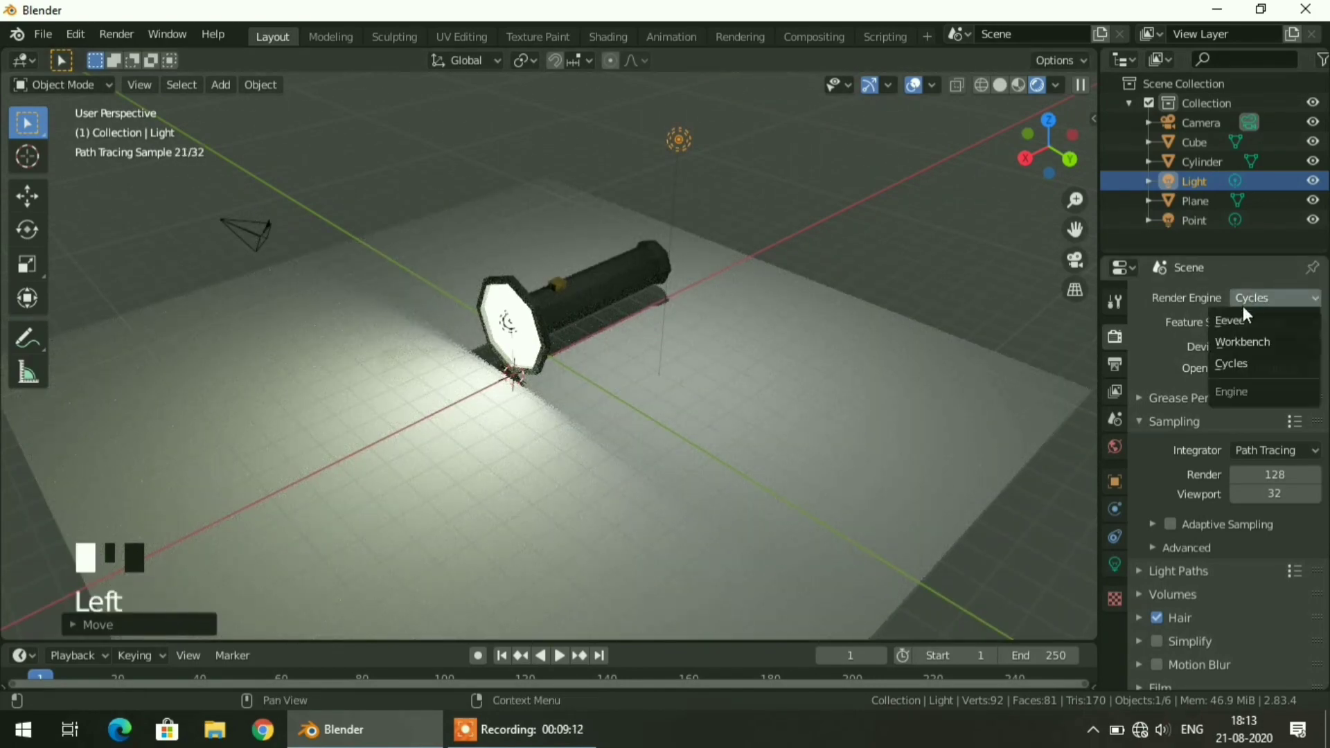
pyautogui.click(1244, 319)
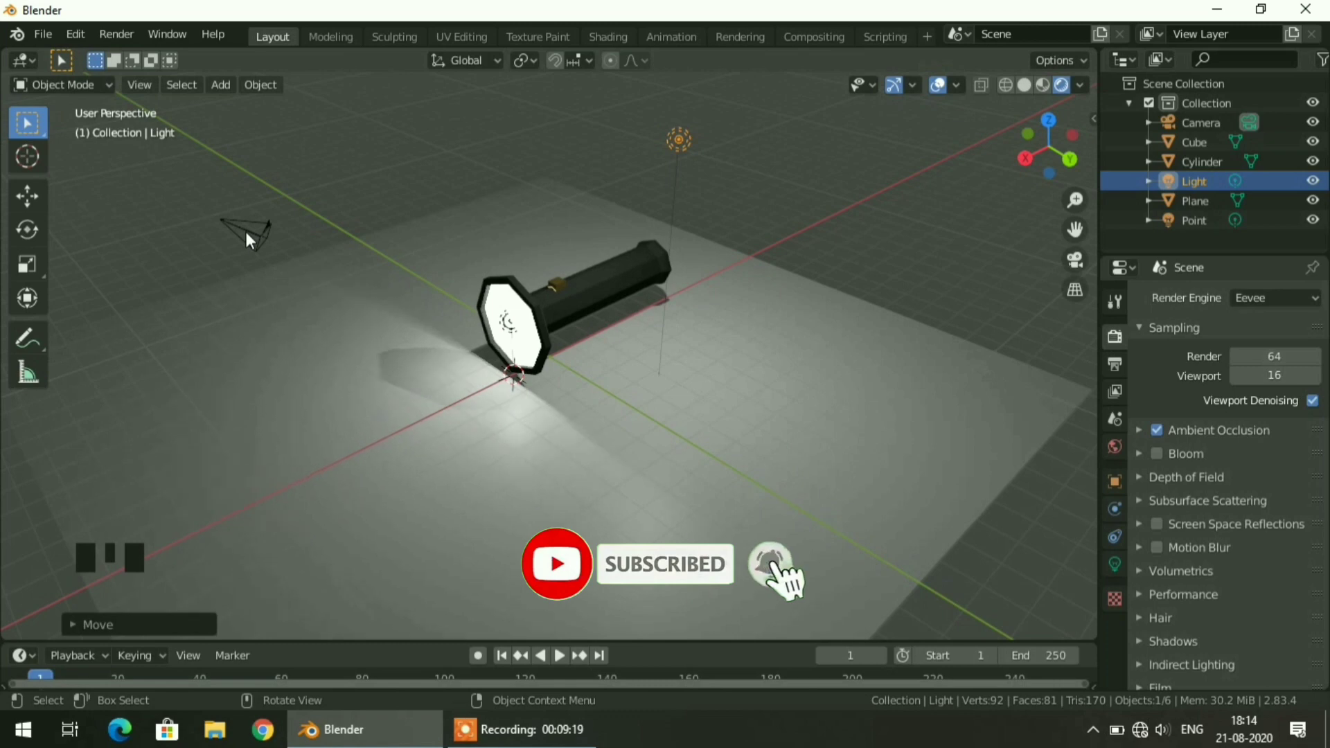
# Step: Look through the camera and enable Lock Camera to View in the sidebar
pyautogui.press('KP_0')
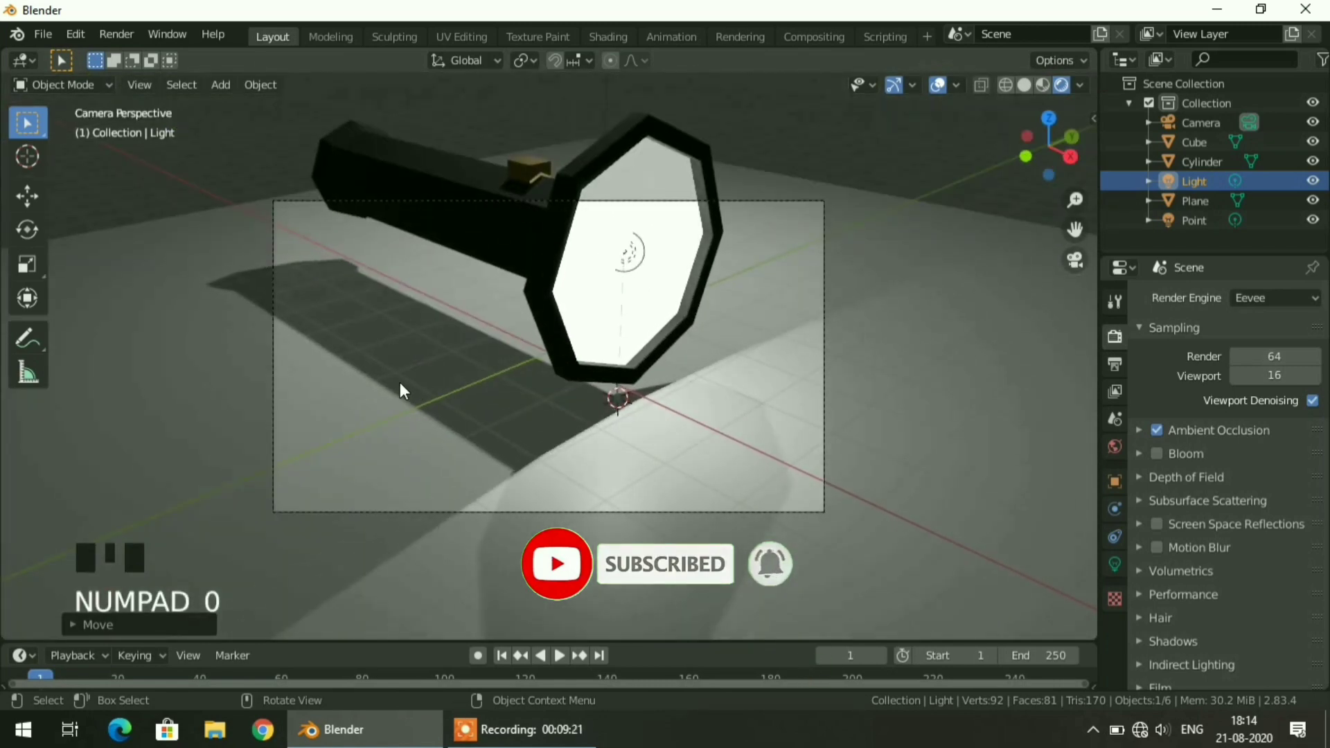
pyautogui.scroll(-5, 455, 362)
pyautogui.scroll(3, 456, 368)
pyautogui.keyDown('shift'); pyautogui.moveTo(457, 368); pyautogui.dragTo(440, 392, button='middle'); pyautogui.keyUp('shift')
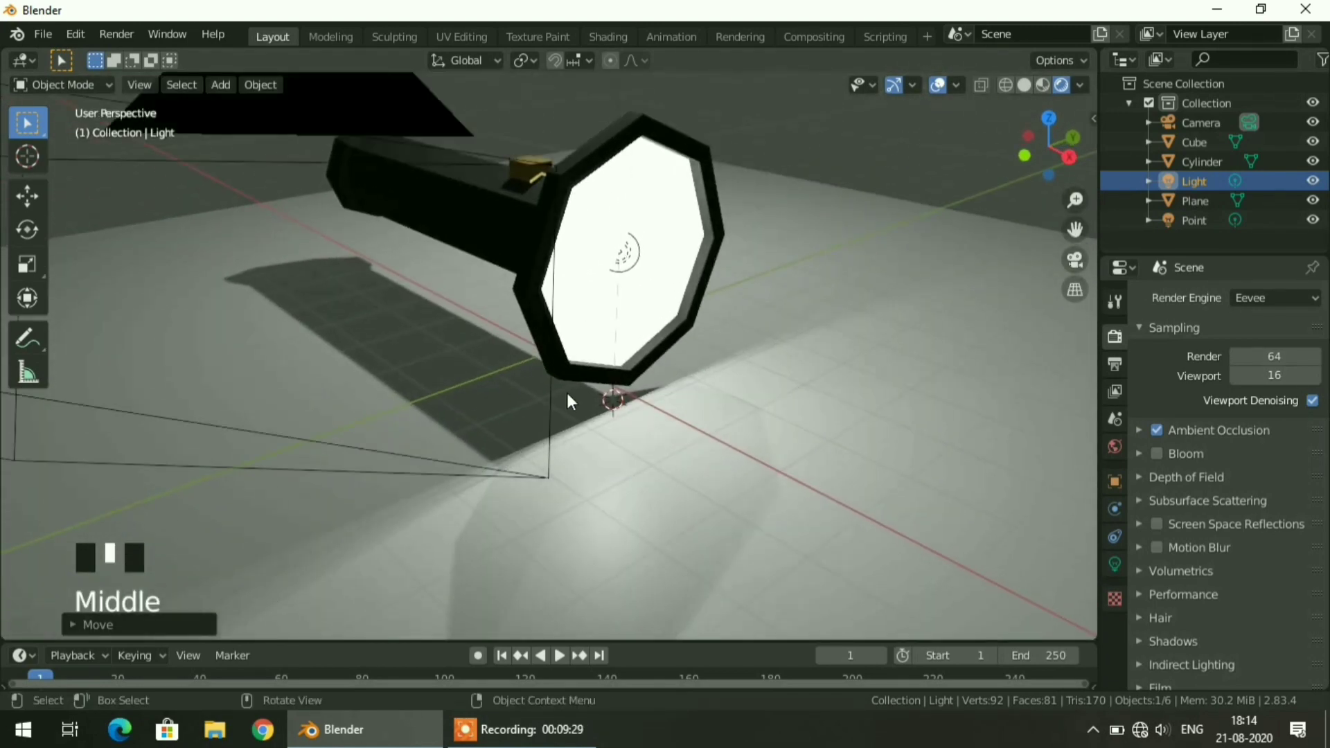
pyautogui.scroll(-1, 575, 408)
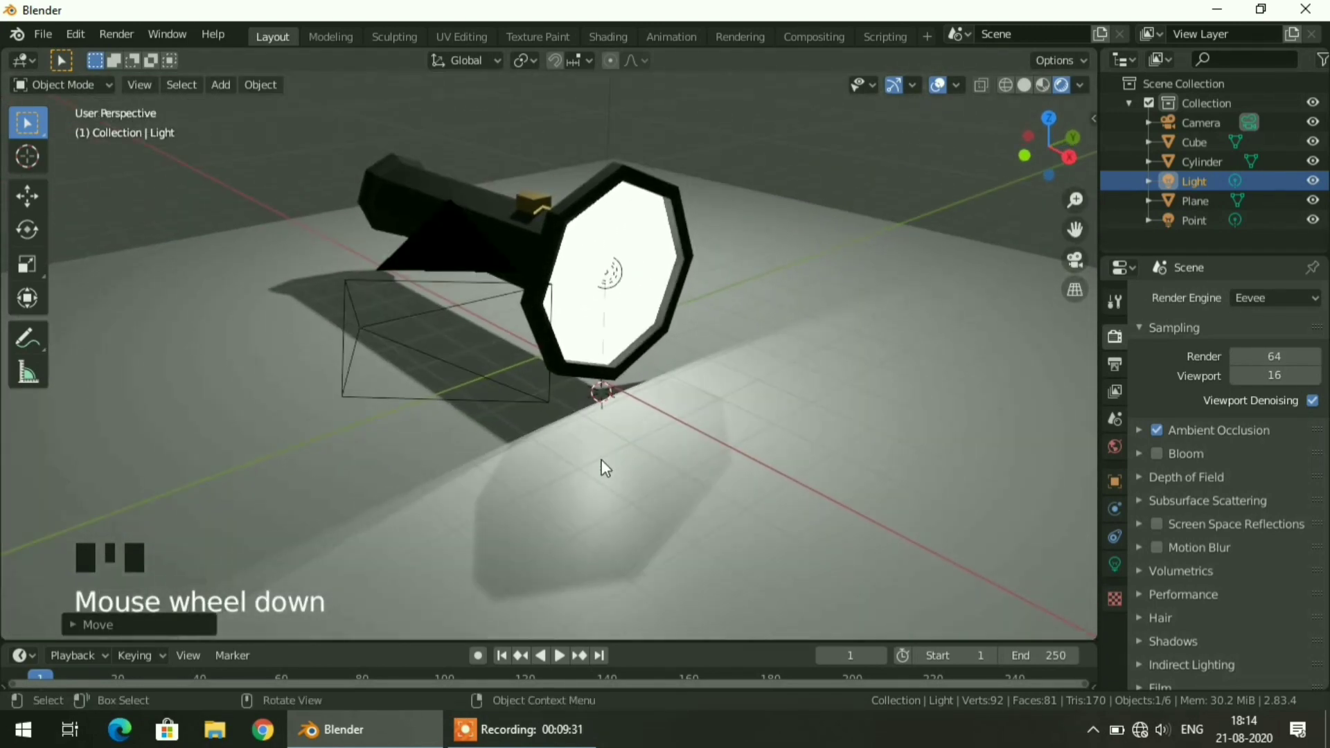
pyautogui.press('n')
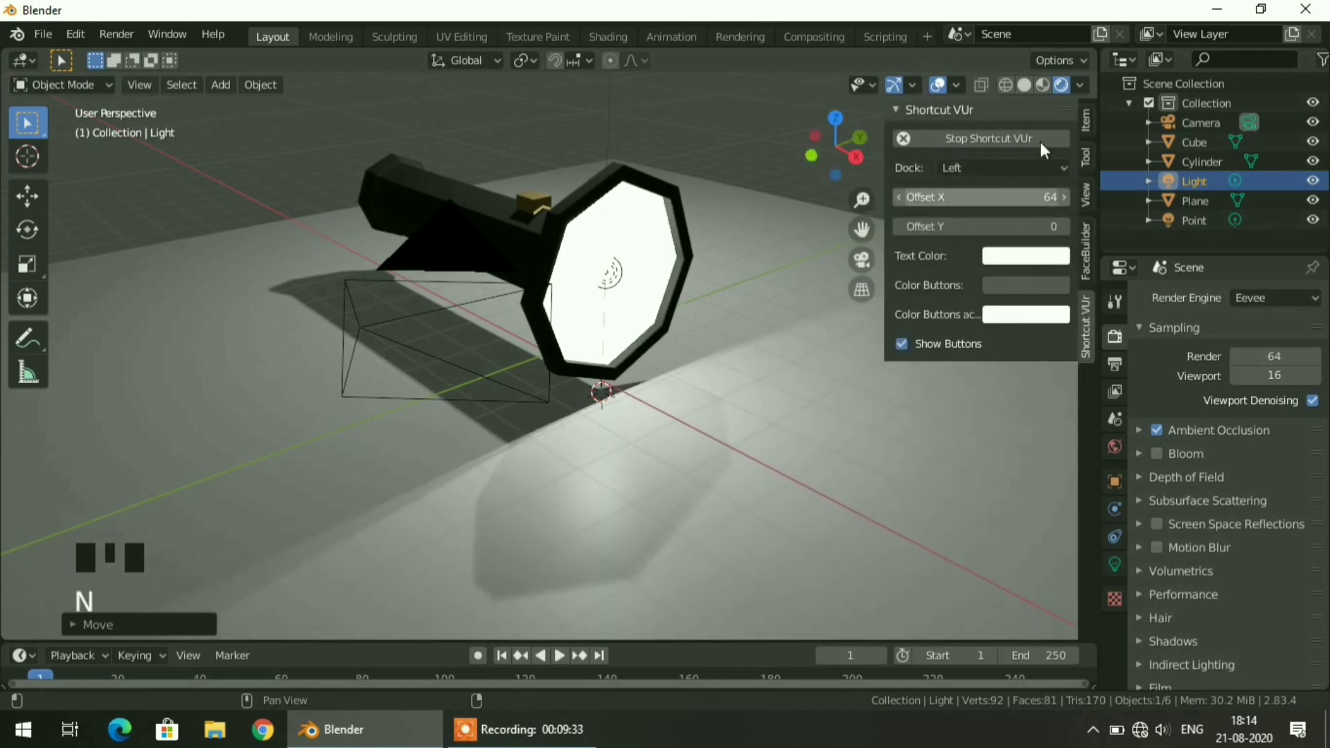
pyautogui.click(1086, 195)
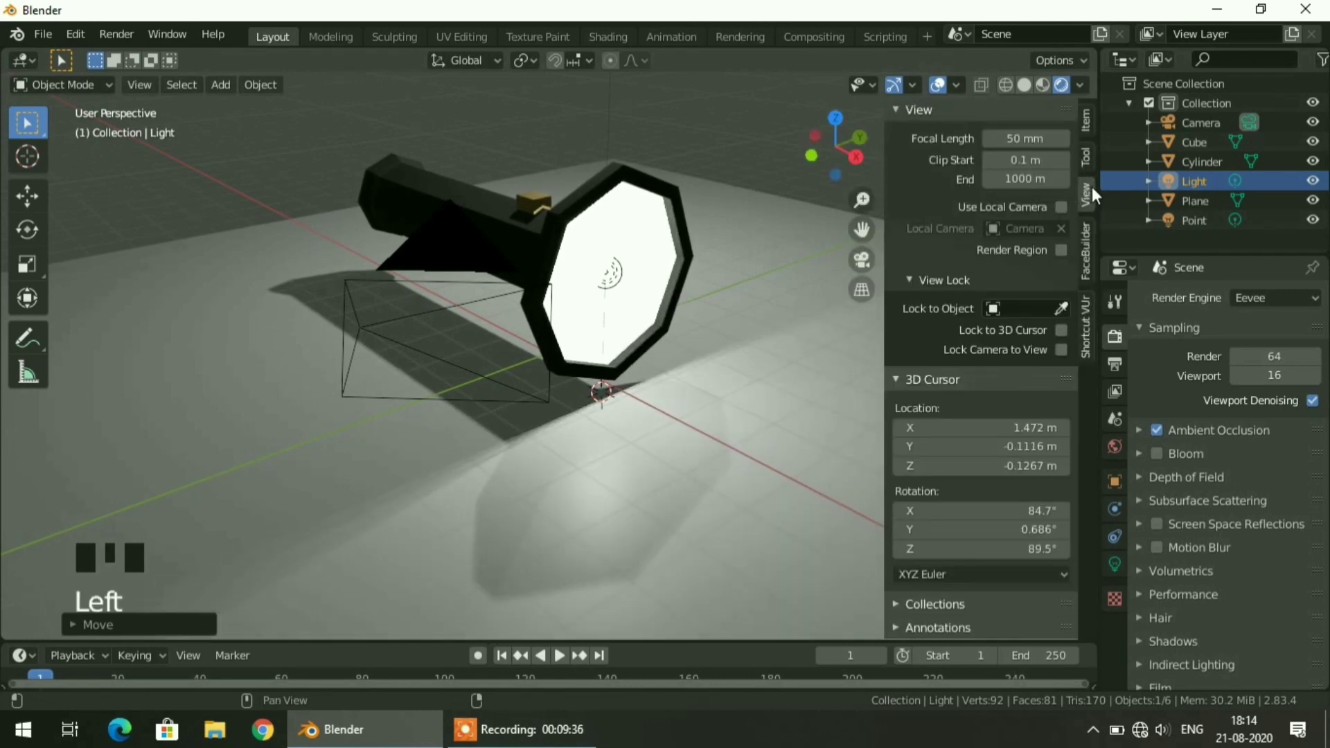
pyautogui.click(1060, 349)
pyautogui.press('n')
# Step: Orbit, pan and zoom the camera so the flashlight and glowing lens fill the shot
pyautogui.moveTo(784, 372); pyautogui.dragTo(748, 374, button='middle')
pyautogui.scroll(4, 753, 374)
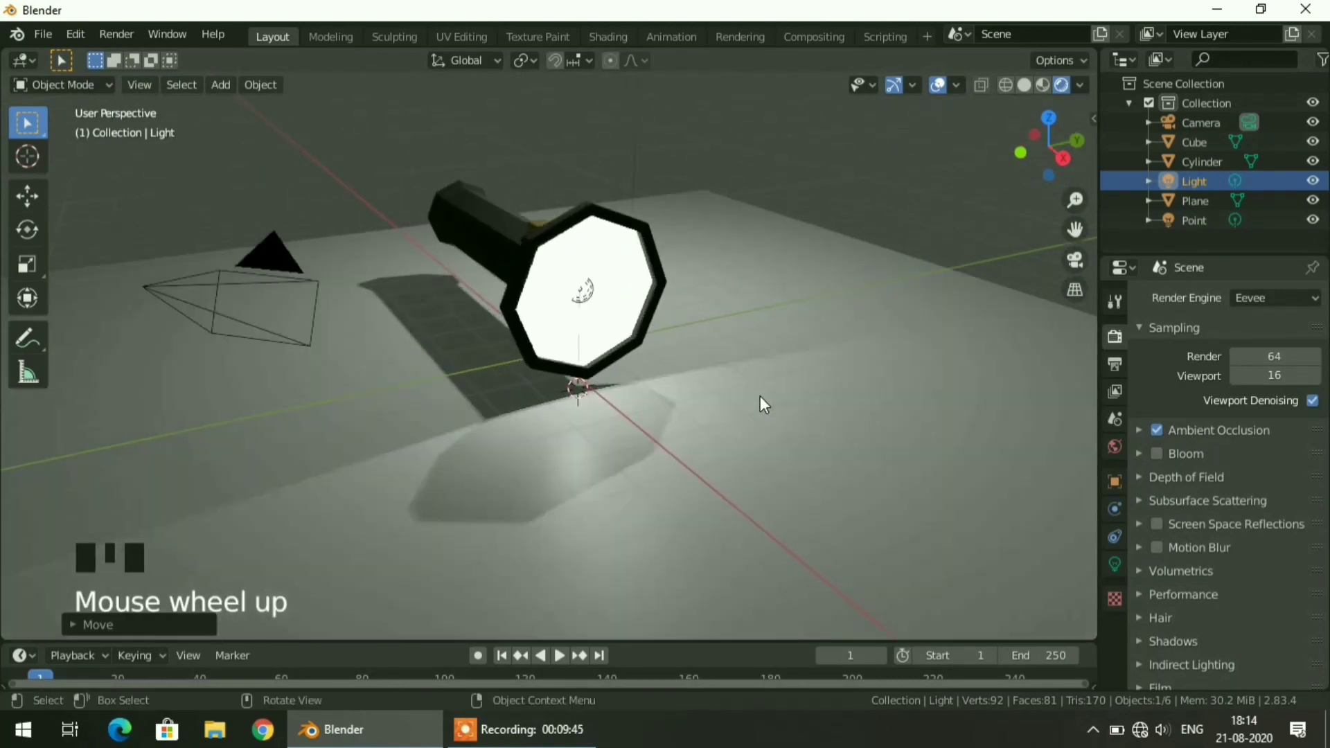
pyautogui.press('KP_0')
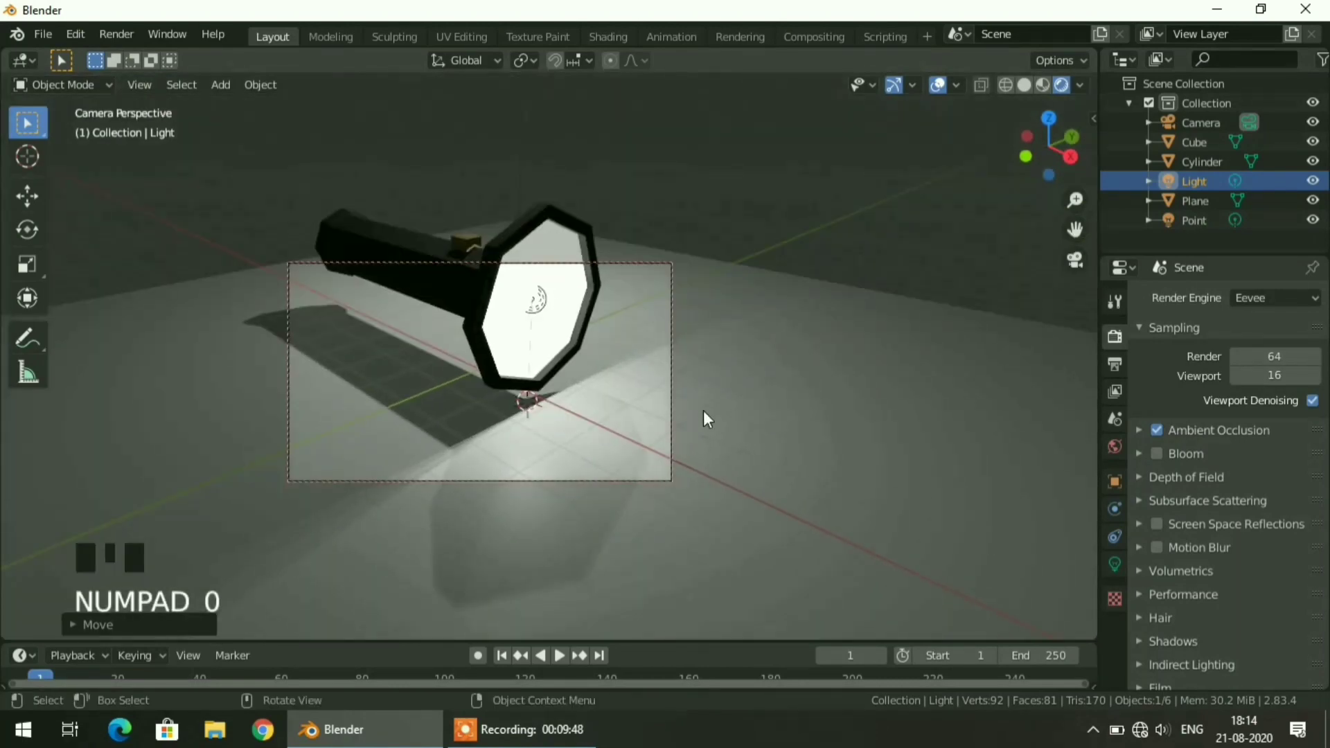
pyautogui.scroll(-2, 591, 395)
pyautogui.scroll(2, 588, 388)
pyautogui.scroll(-2, 581, 377)
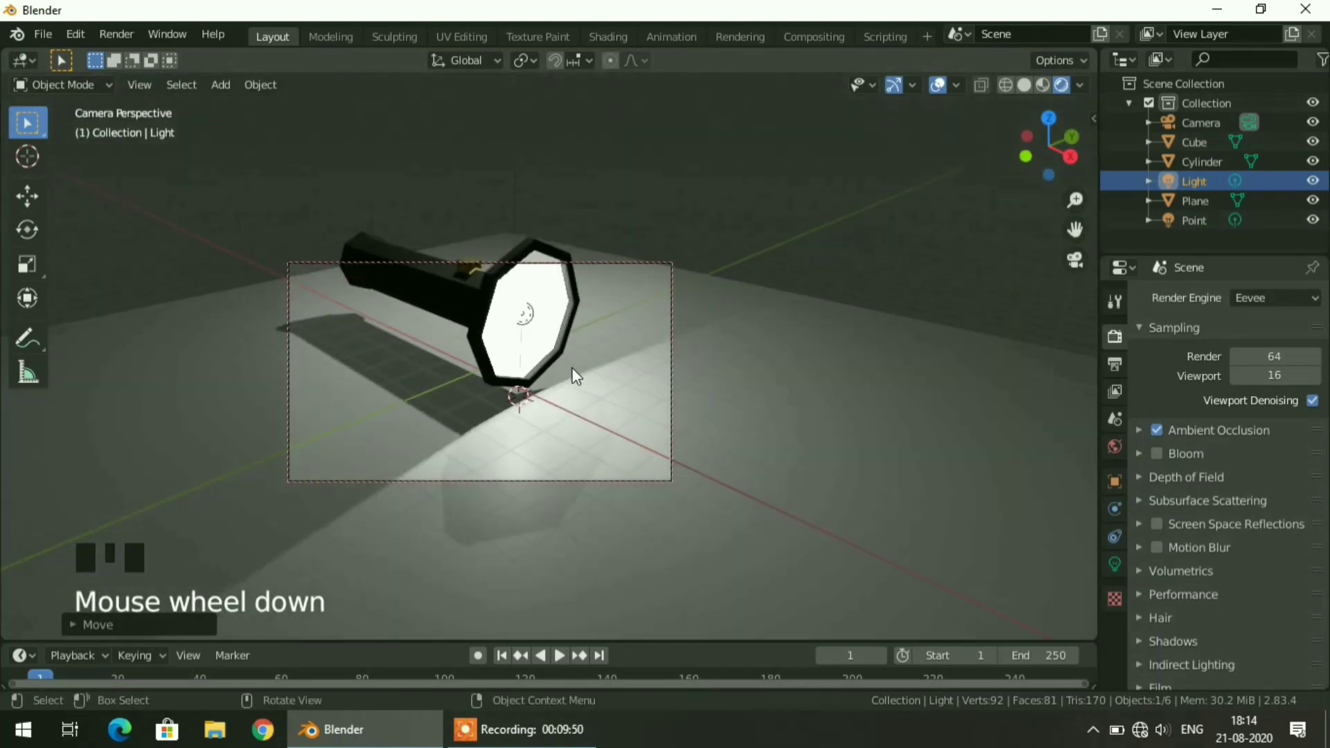
pyautogui.keyDown('shift'); pyautogui.moveTo(579, 362); pyautogui.dragTo(561, 388, button='middle'); pyautogui.keyUp('shift')
pyautogui.scroll(2, 546, 383)
pyautogui.scroll(-2, 517, 351)
pyautogui.scroll(2, 542, 388)
pyautogui.scroll(-2, 543, 389)
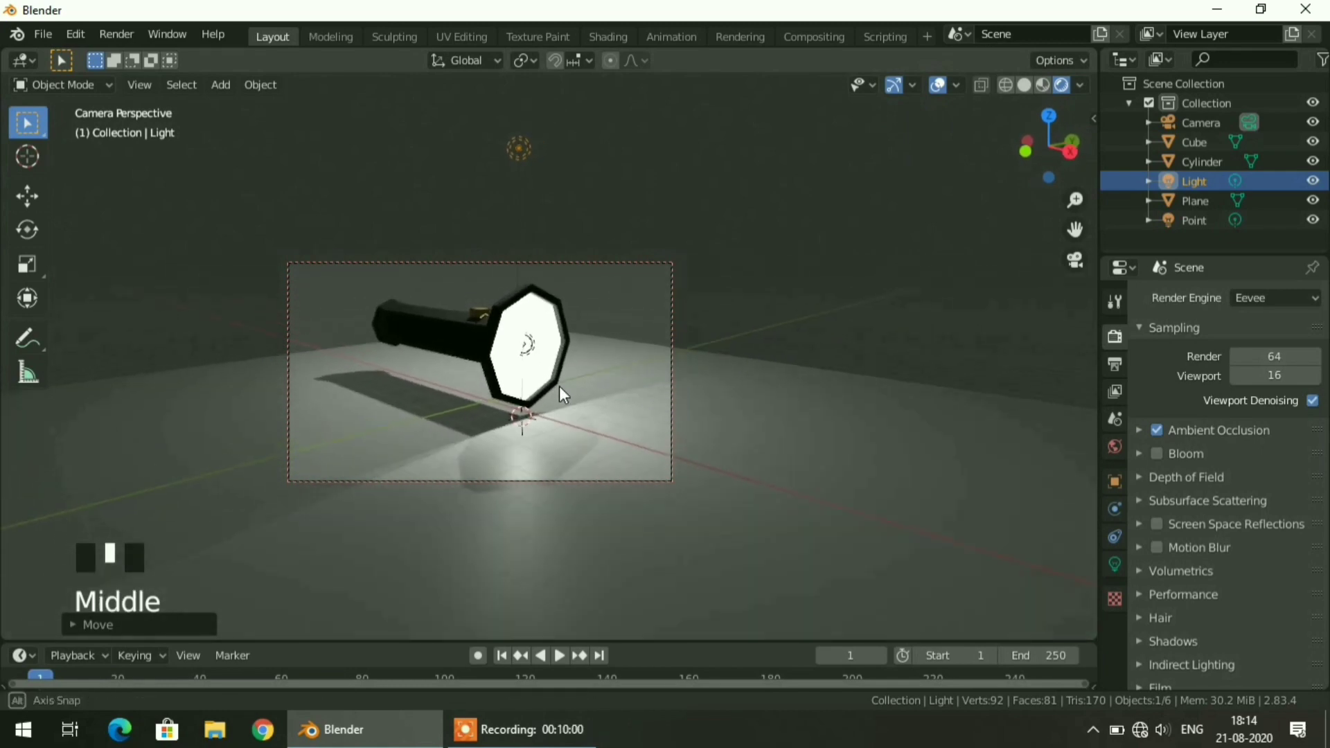
# Step: Render Image from the camera and inspect the finished frame 1 in the render window
pyautogui.click(116, 34)
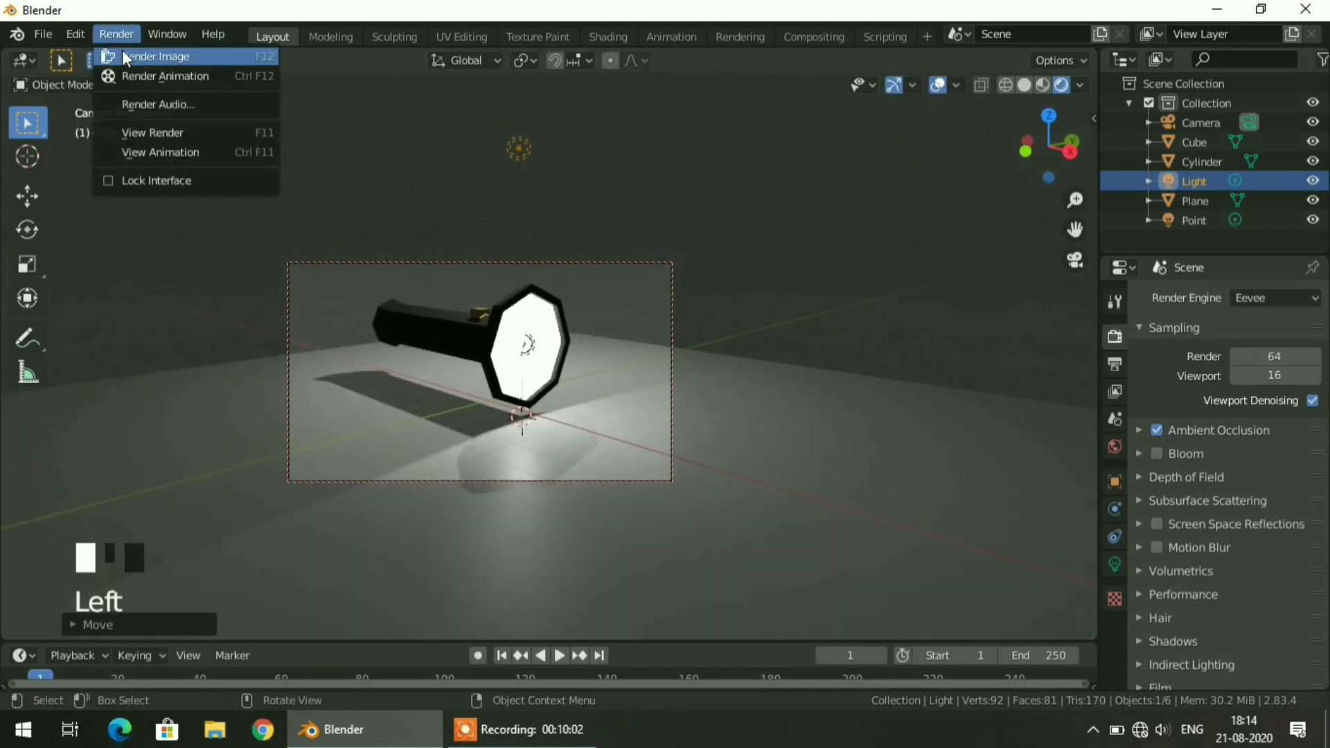
pyautogui.click(142, 56)
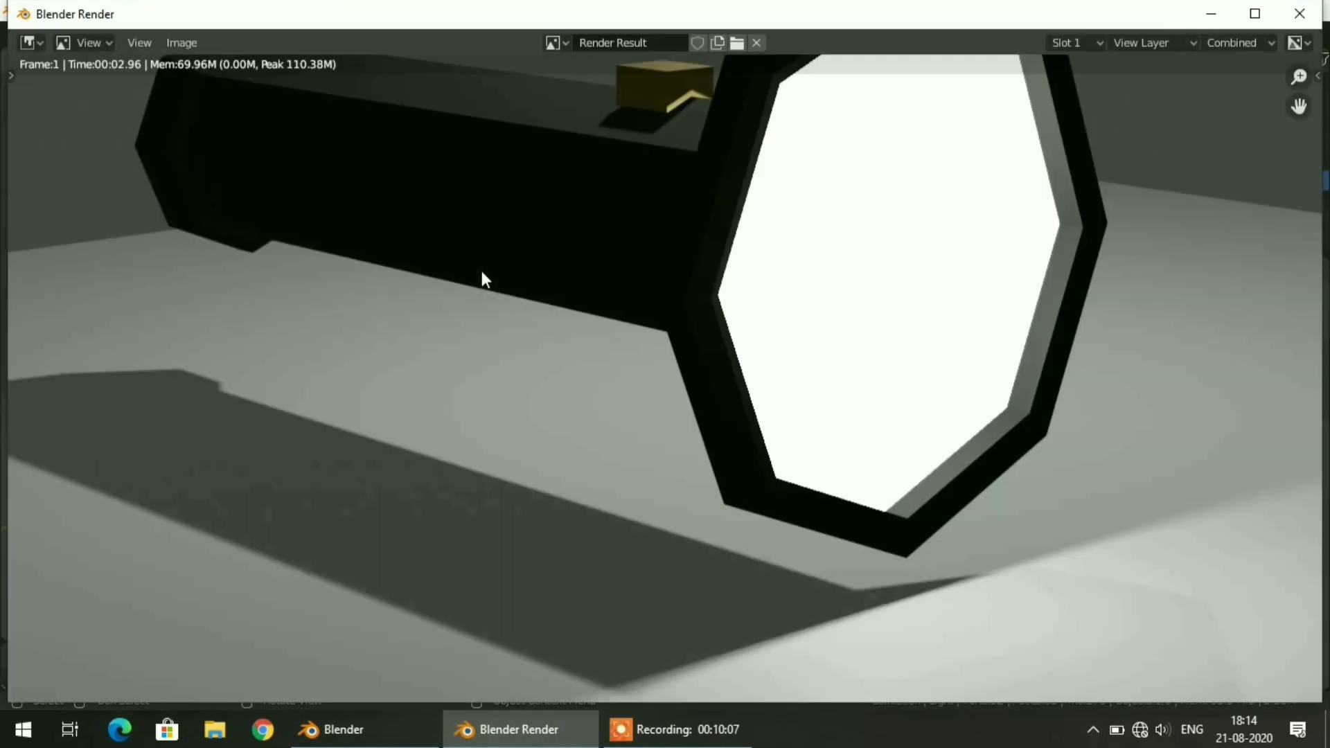
pyautogui.scroll(-4, 482, 273)
pyautogui.scroll(1, 548, 319)
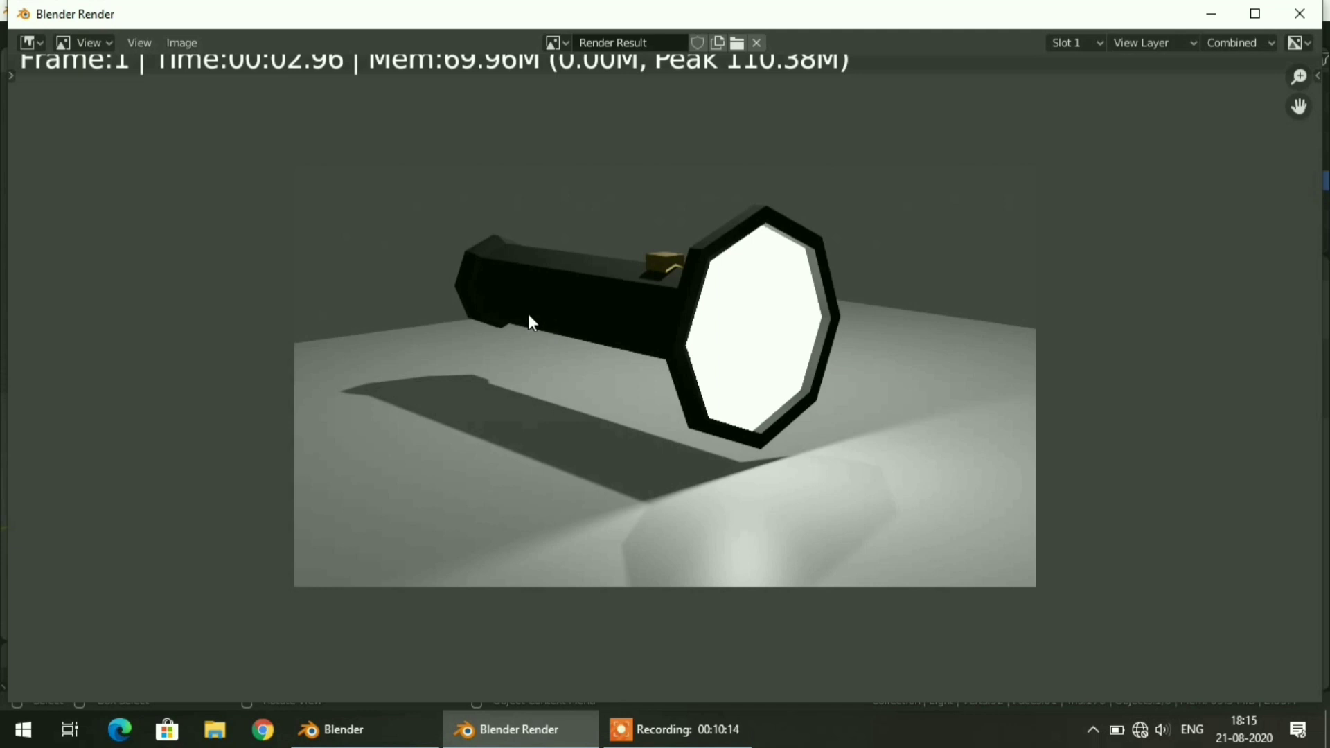
pyautogui.scroll(2, 530, 377)
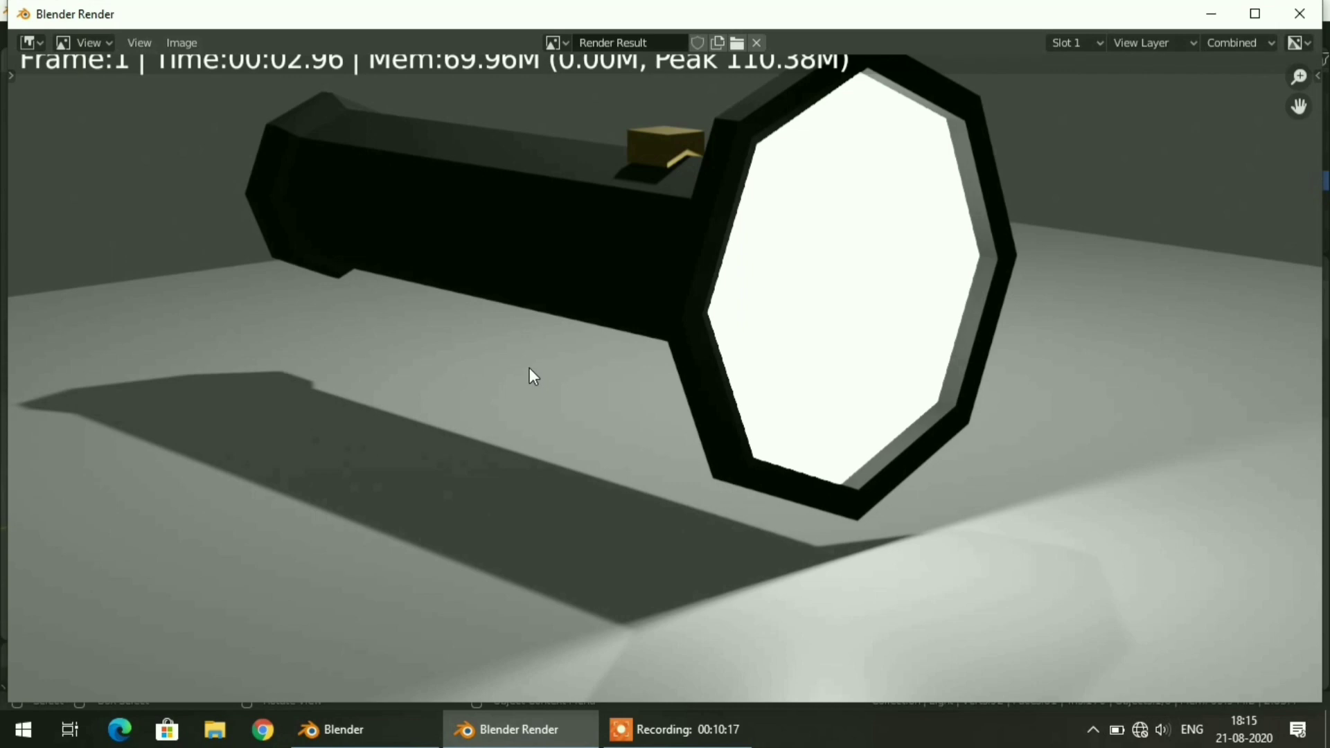
pyautogui.scroll(-1, 532, 374)
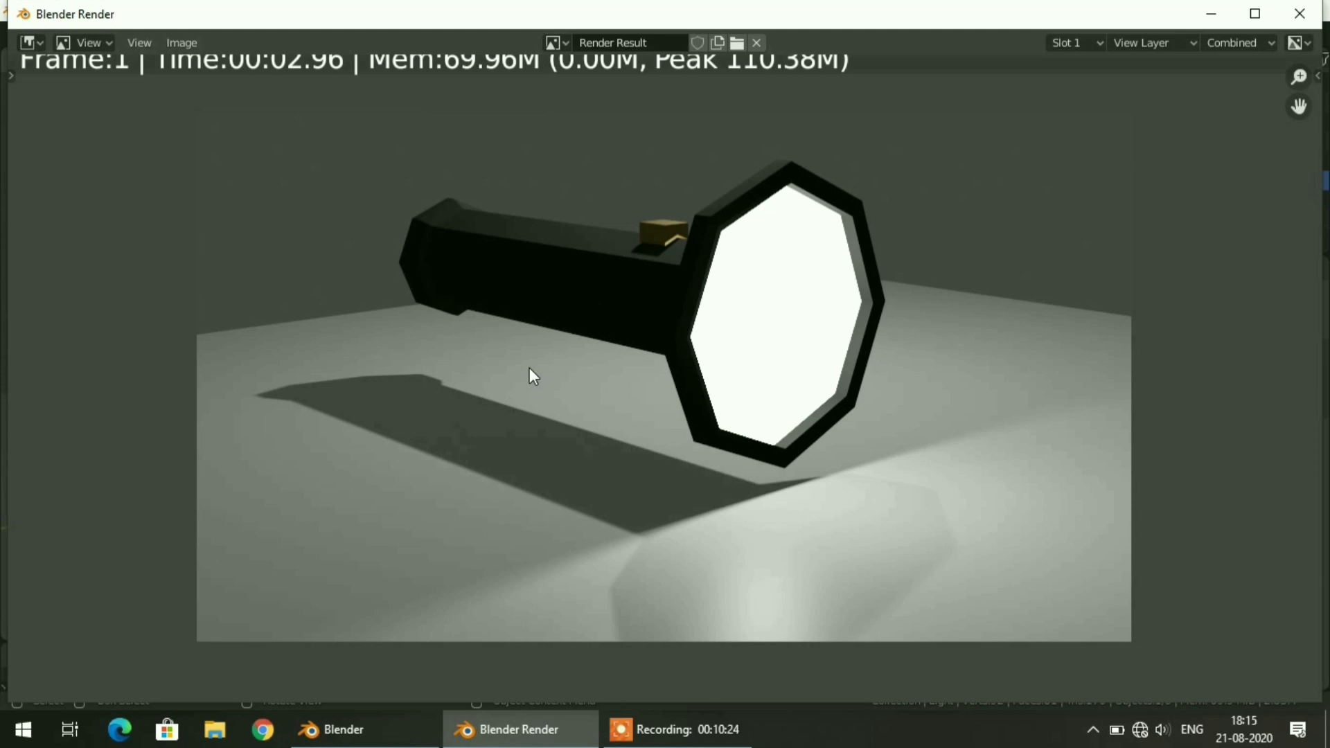
pyautogui.scroll(-1, 529, 369)
pyautogui.scroll(1, 529, 368)
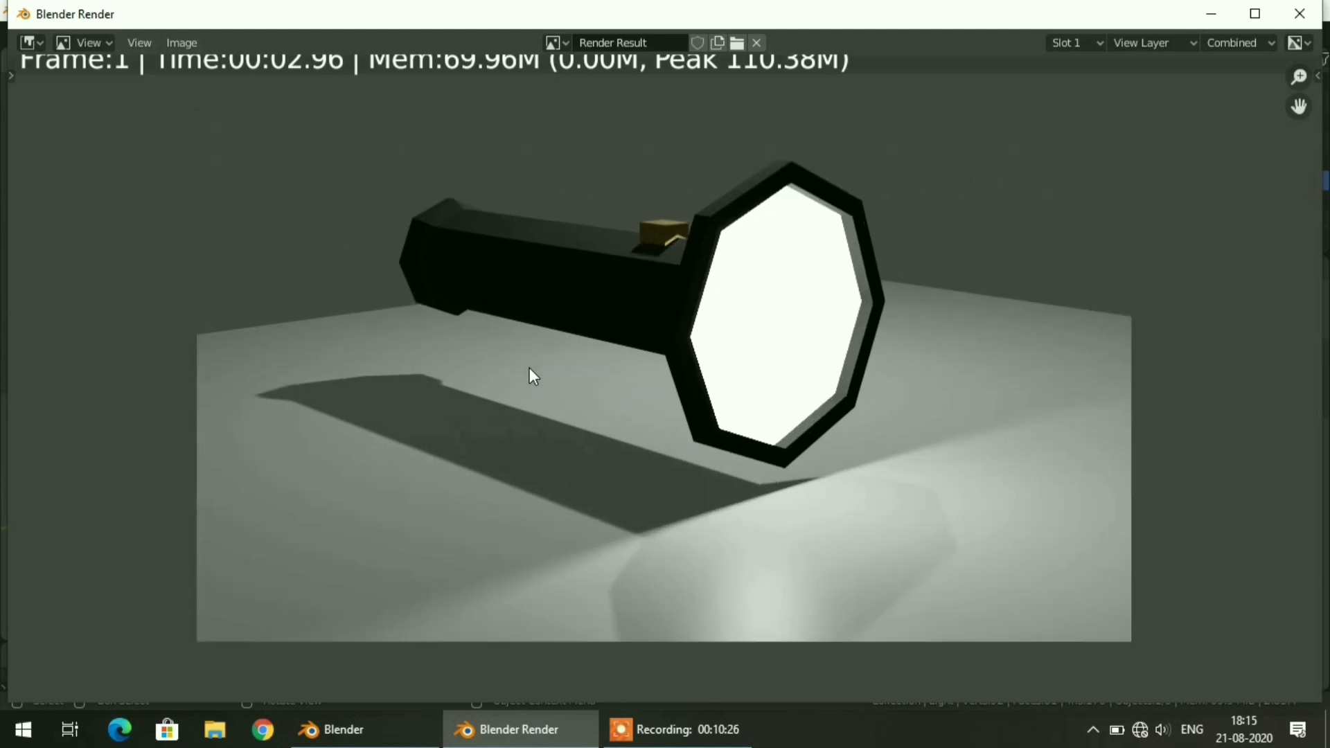